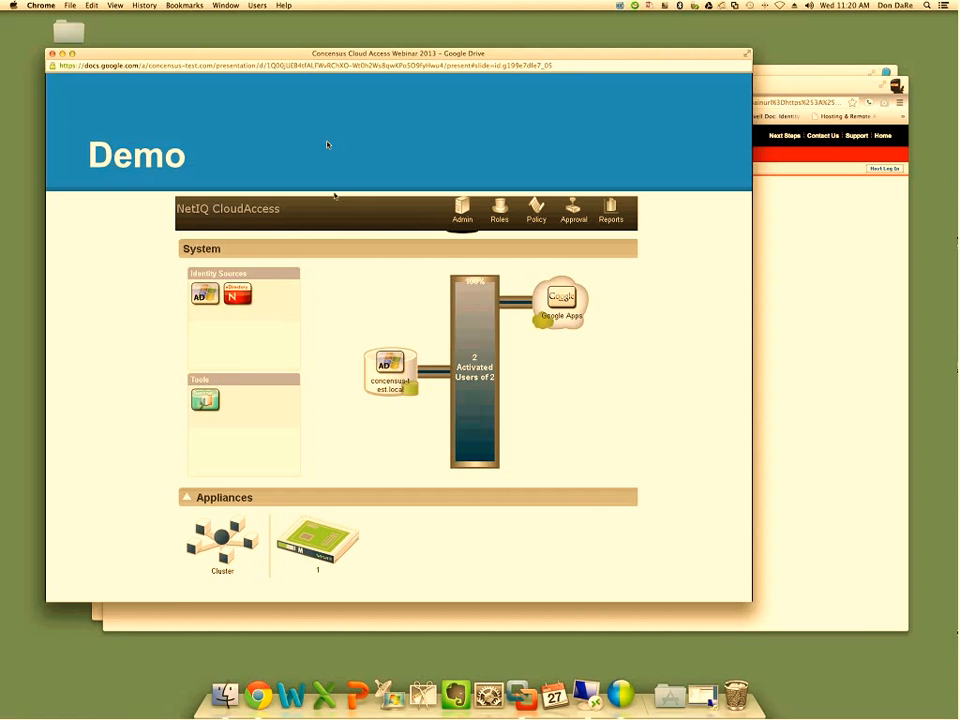
Go back through the webinar presentation to slide 12, "Usage: Internal Only Users"
{"action": "key", "text": "Right"}
{"action": "key", "text": "Left"}
{"action": "key", "text": "Left"}
{"action": "key", "text": "Left"}
{"action": "key", "text": "Left"}
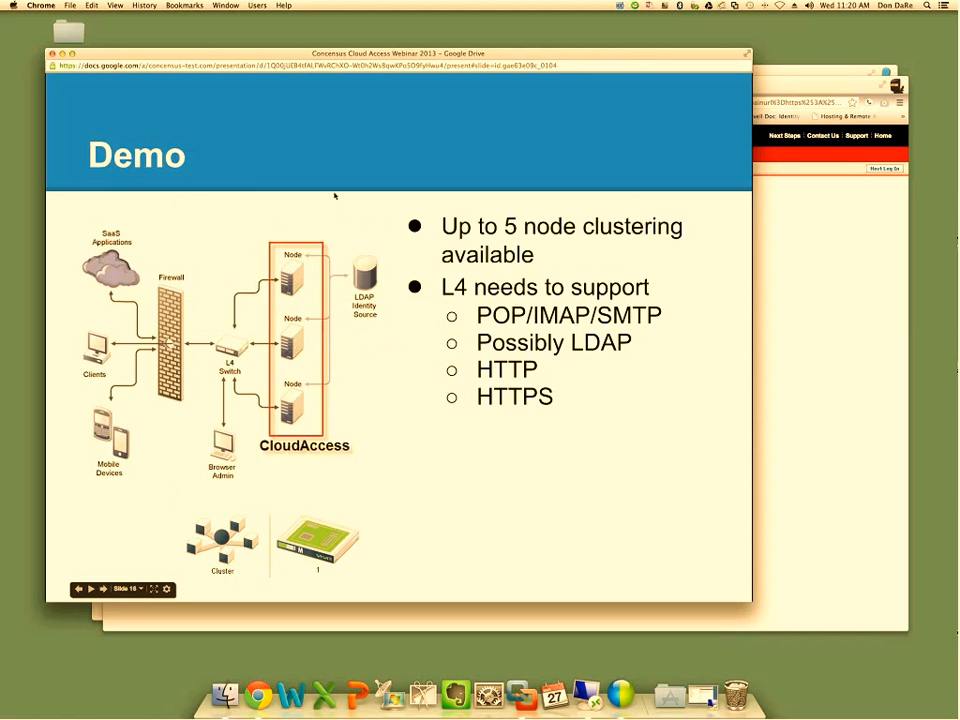
{"action": "key", "text": "Left"}
{"action": "key", "text": "Left"}
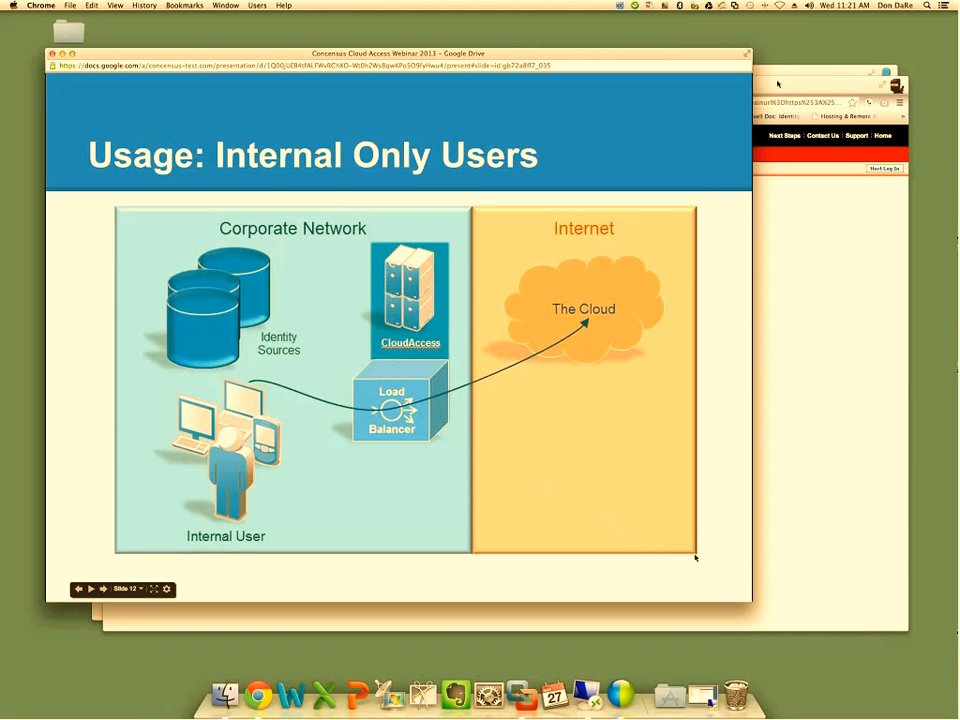
Switch to Remote Desktop Connection and examine the users and security groups in the ag4c organizational unit of Active Directory Users and Computers
{"action": "left_click", "coordinate": [588, 694]}
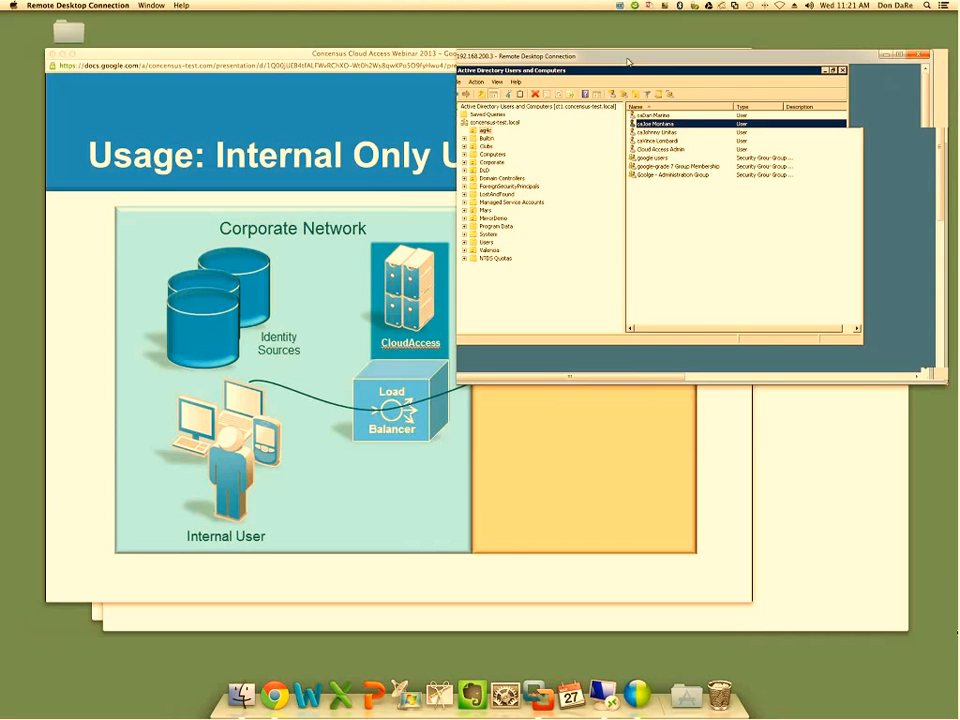
{"action": "left_click_drag", "start_coordinate": [628, 62], "coordinate": [324, 71]}
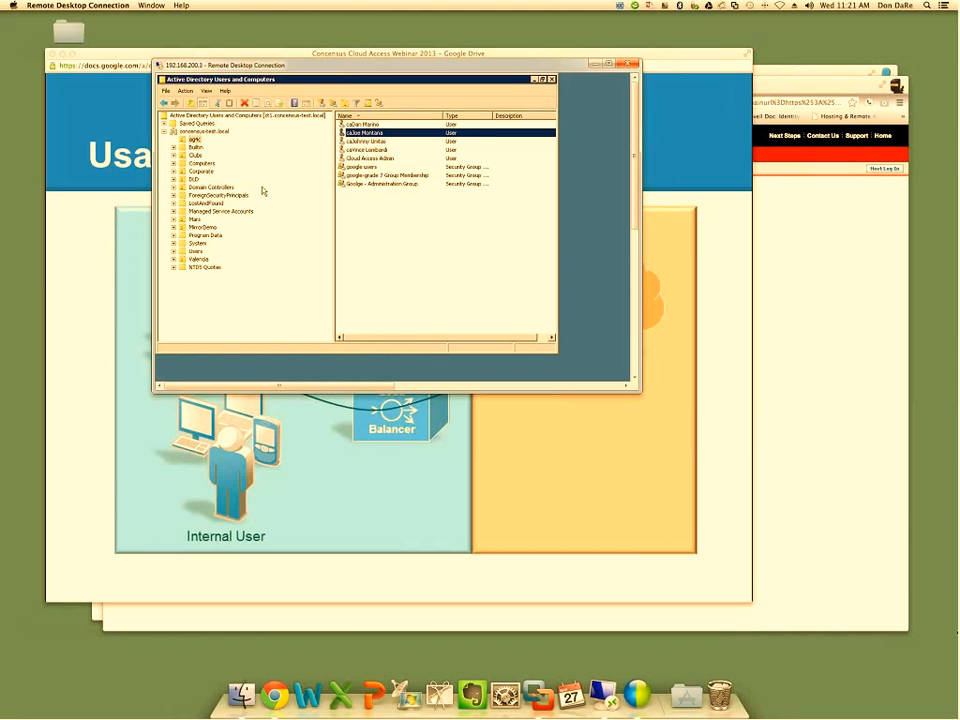
{"action": "left_click", "coordinate": [195, 140]}
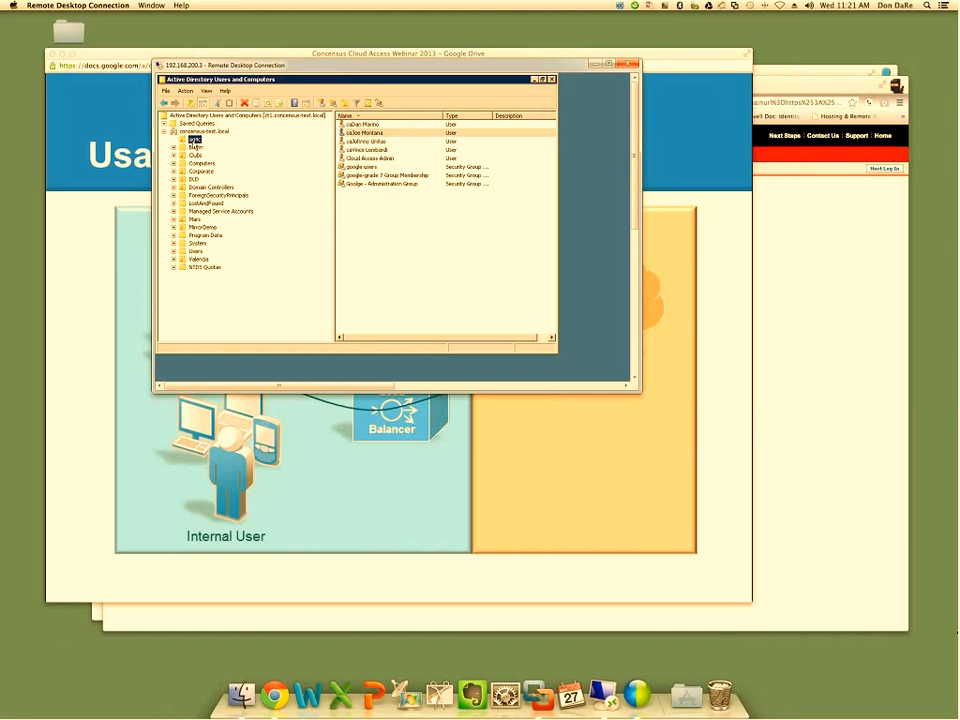
{"action": "left_click", "coordinate": [375, 134]}
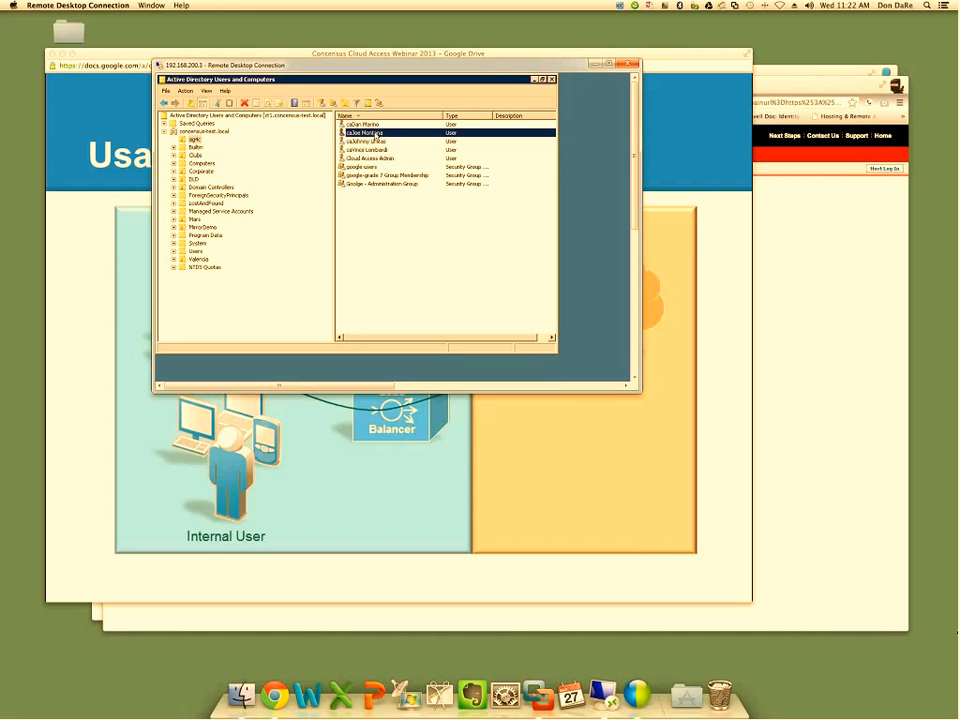
{"action": "left_click", "coordinate": [374, 141]}
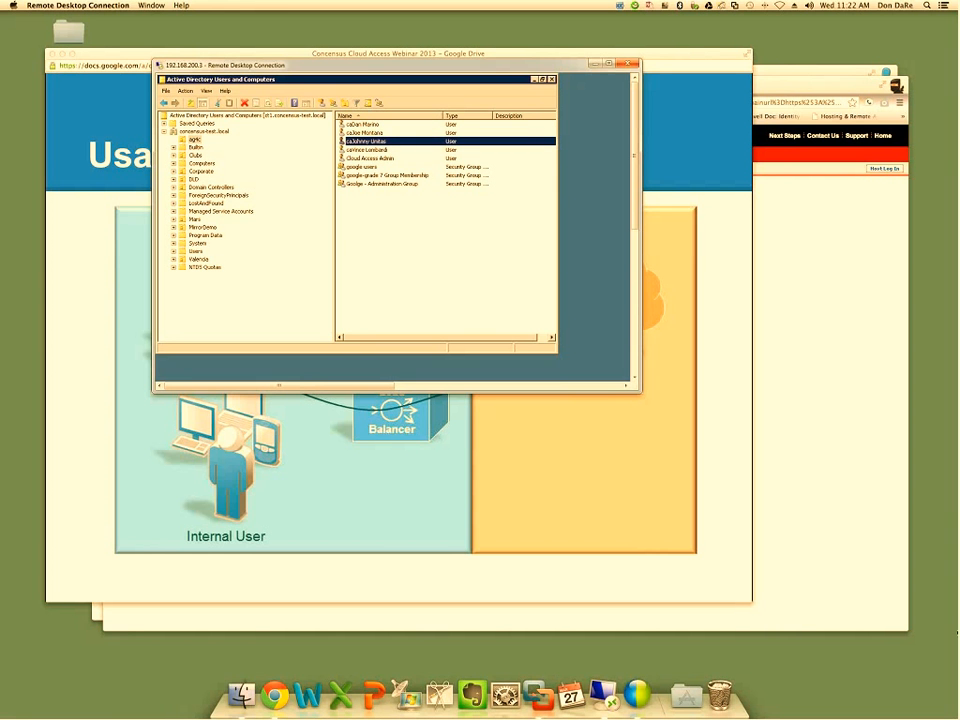
{"action": "left_click", "coordinate": [394, 158]}
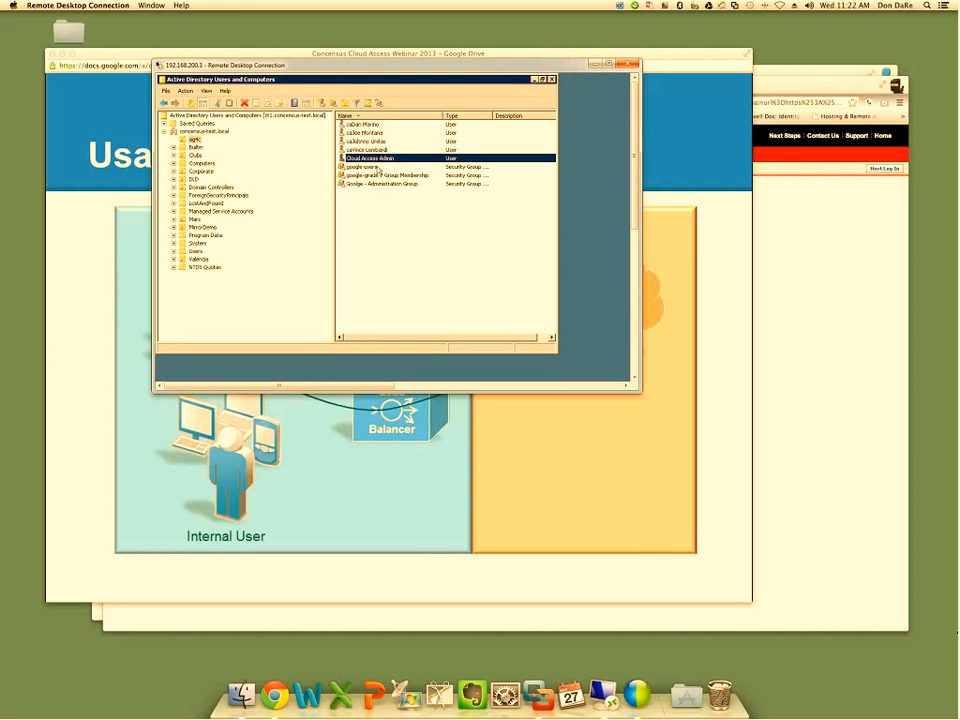
{"action": "left_click", "coordinate": [376, 167]}
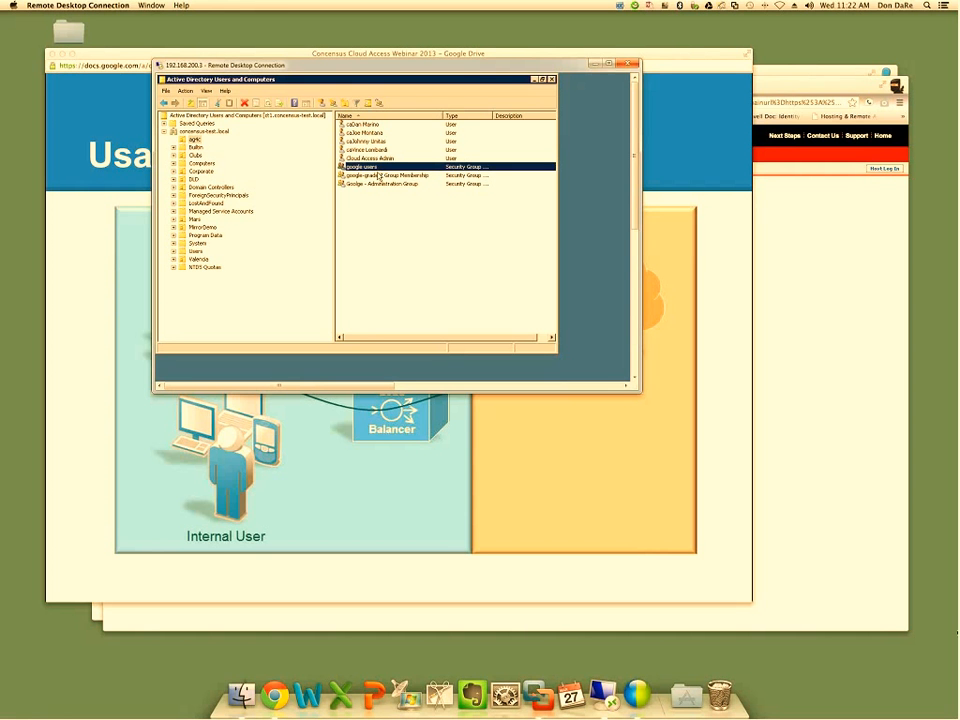
{"action": "key", "text": "Up"}
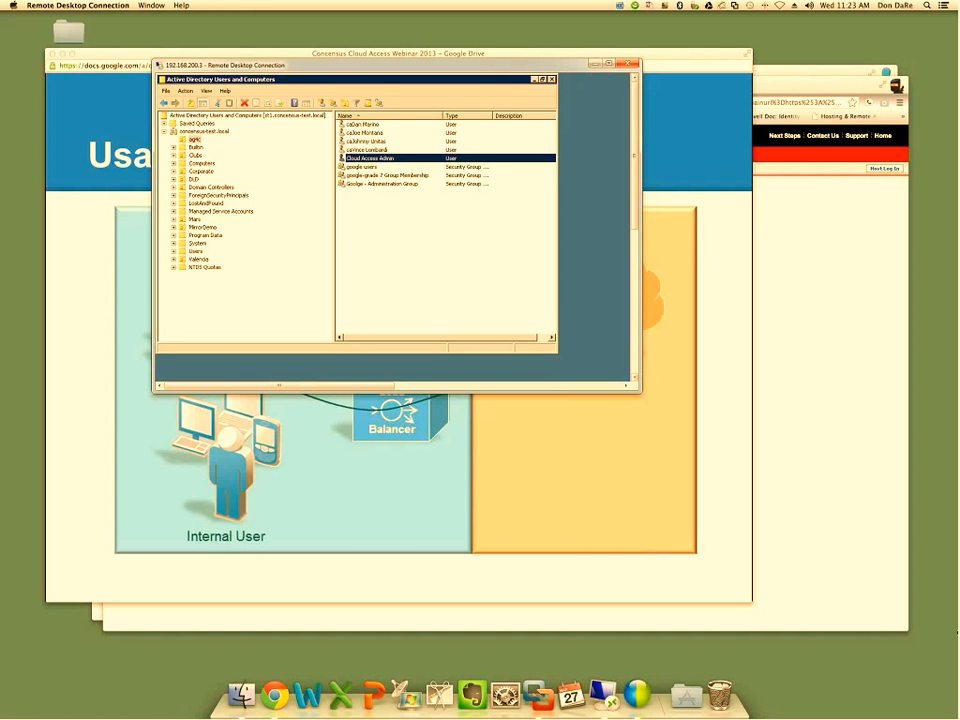
Switch to Chrome and open the Google Apps single sign-on (SSO) setup page from the domain's user settings, signing in with the account password
{"action": "left_click", "coordinate": [797, 70]}
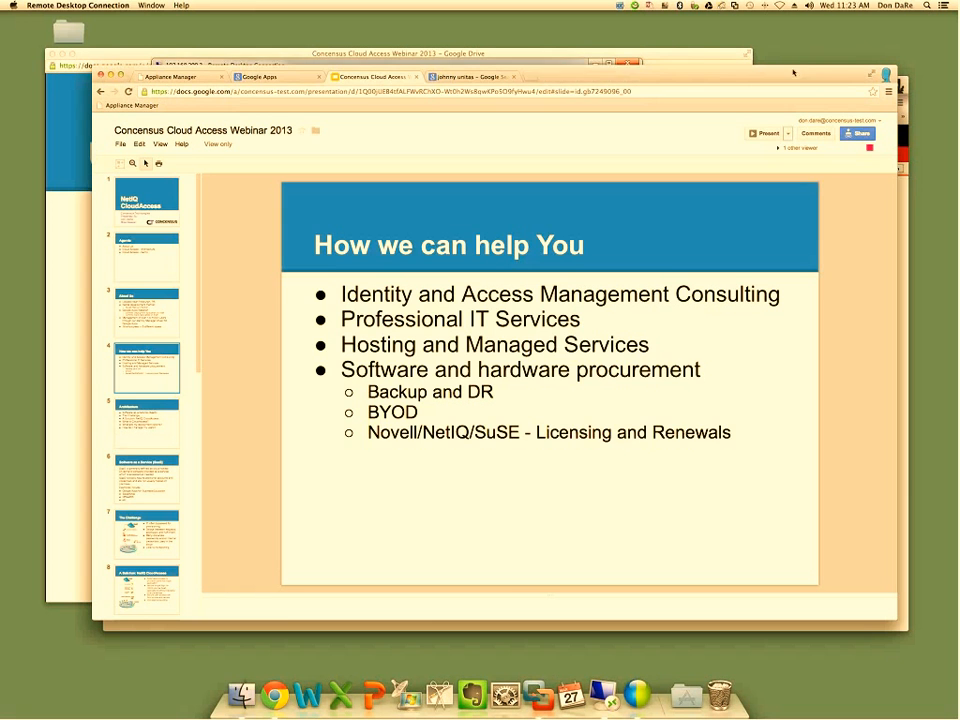
{"action": "left_click", "coordinate": [265, 79]}
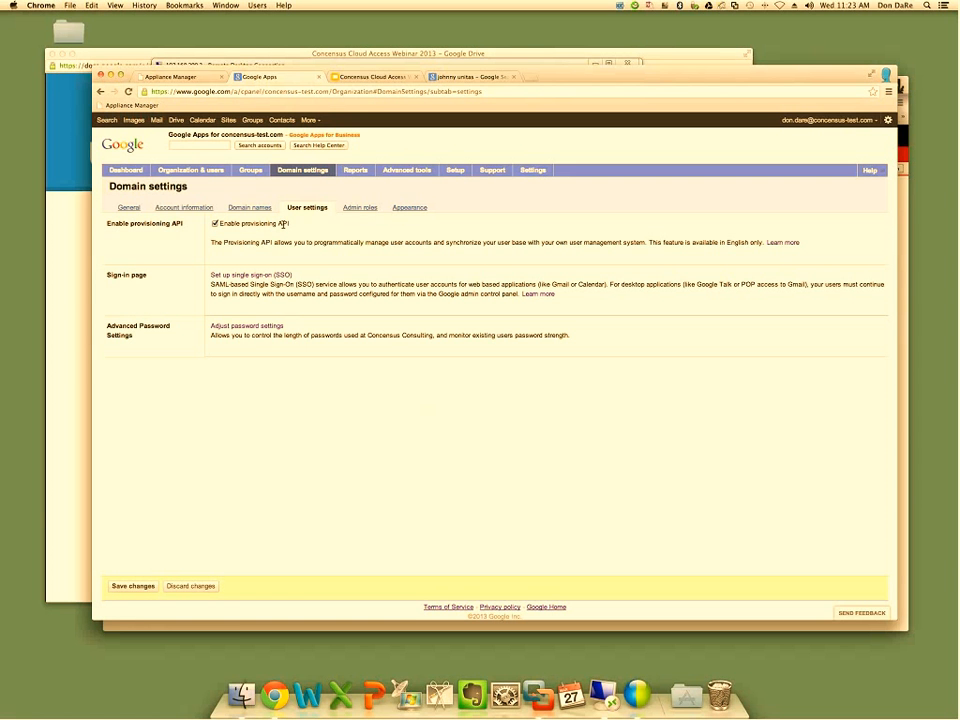
{"action": "left_click", "coordinate": [225, 279]}
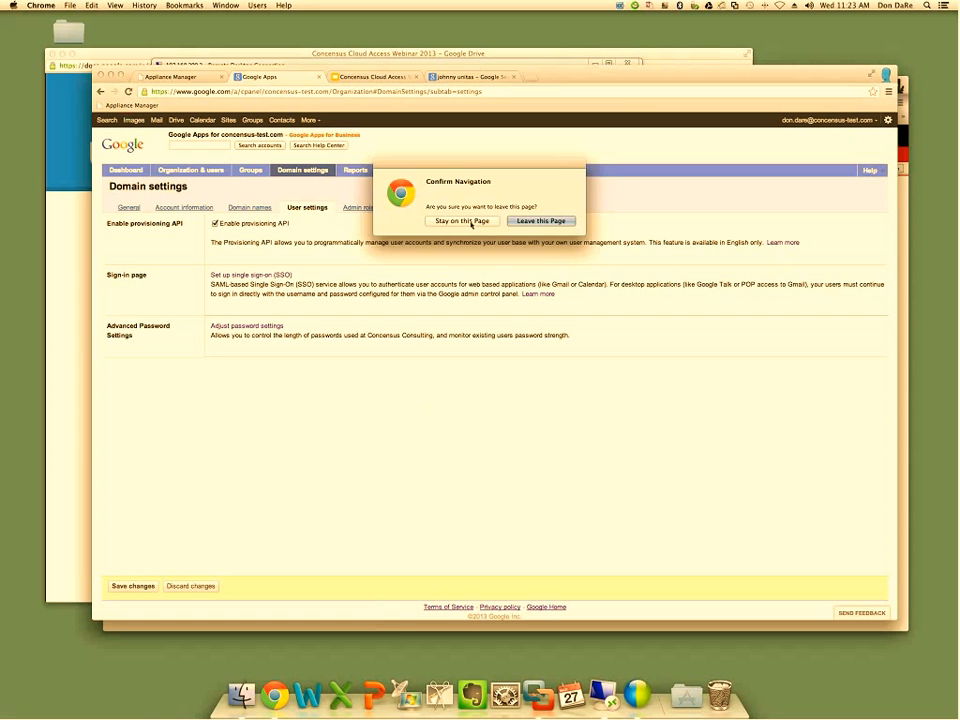
{"action": "left_click", "coordinate": [471, 222]}
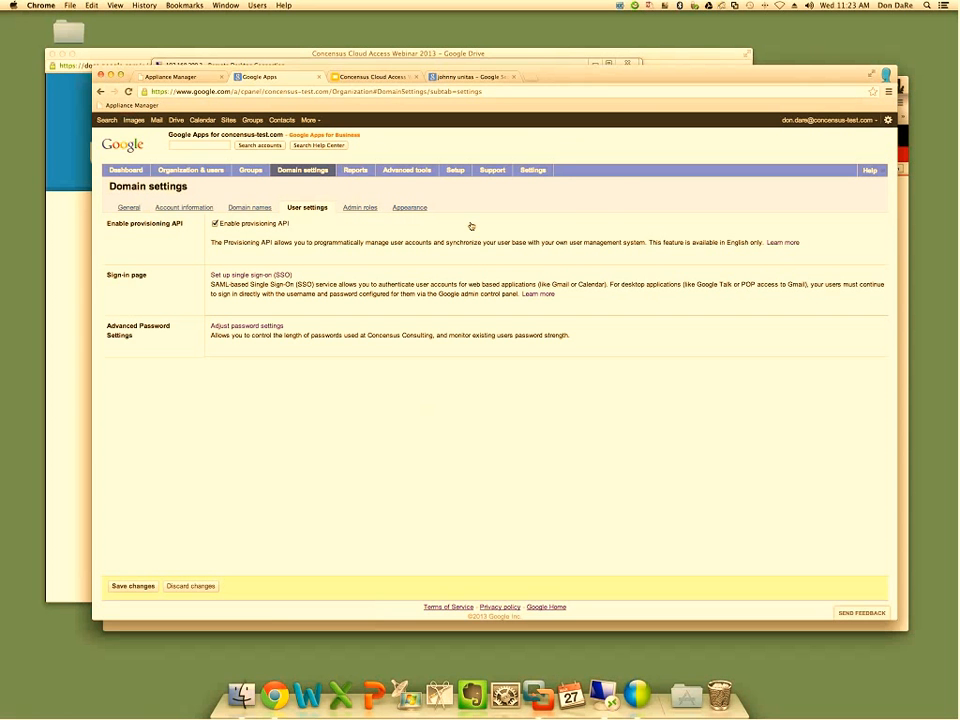
{"action": "left_click", "coordinate": [535, 219]}
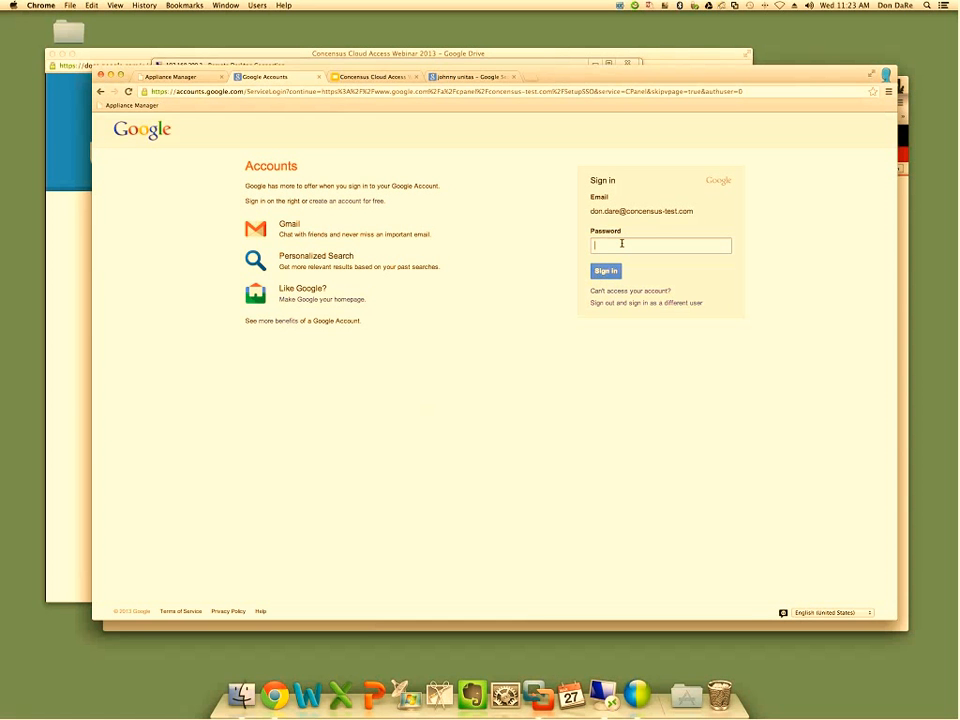
{"action": "type", "text": "•••••"}
{"action": "key", "text": "Return"}
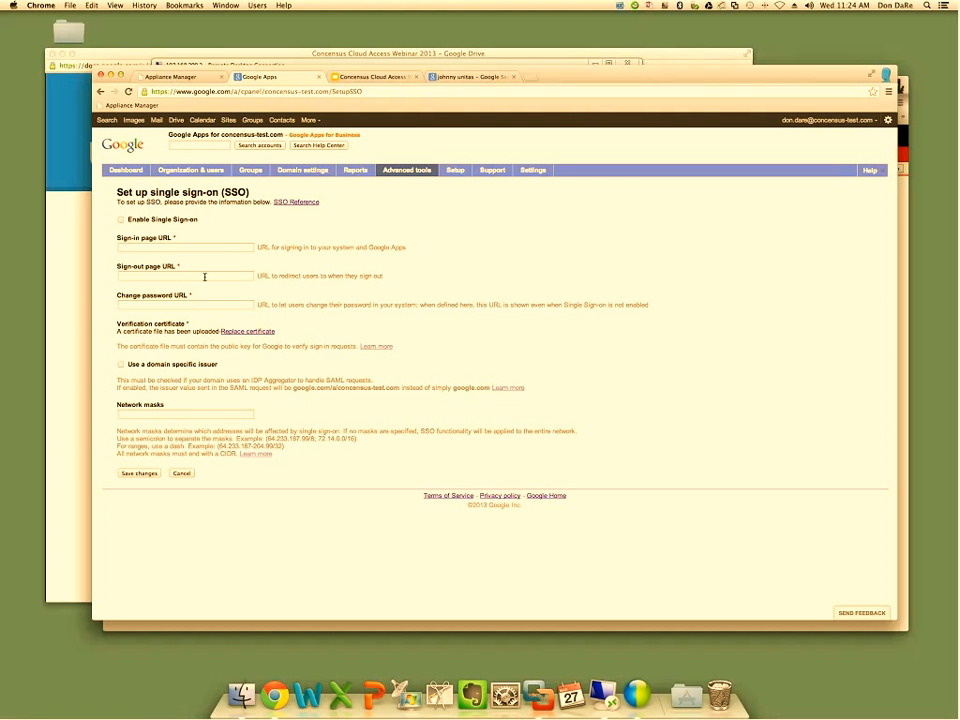
Examine the URL fields on the SSO setup page and view the domain's Organization & users list
{"action": "left_click", "coordinate": [194, 305]}
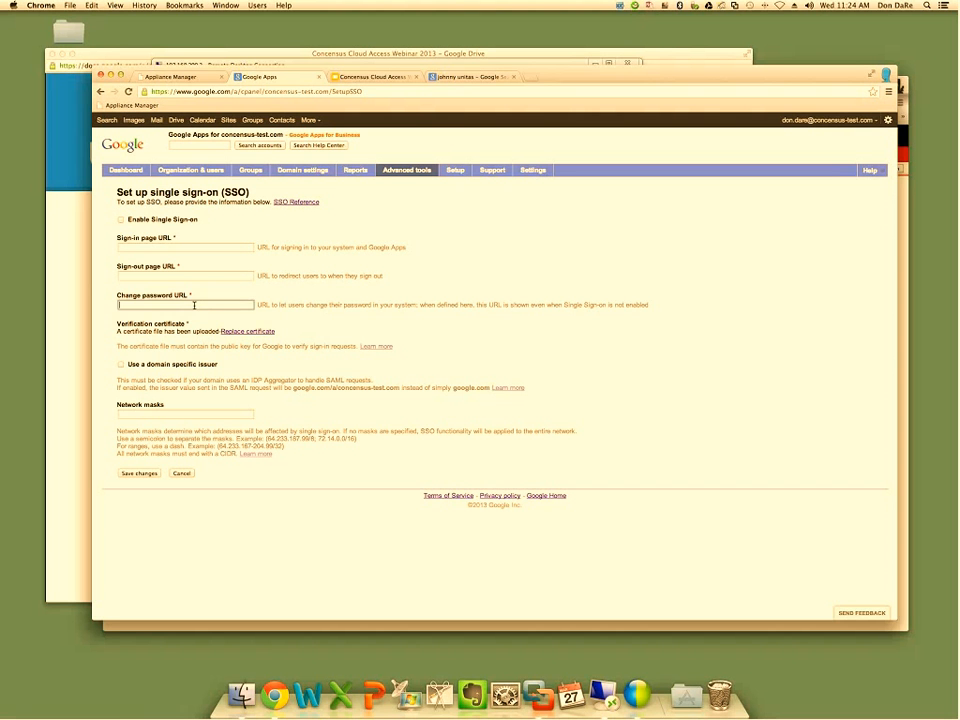
{"action": "left_click_drag", "start_coordinate": [257, 304], "coordinate": [274, 303]}
{"action": "left_click", "coordinate": [274, 303]}
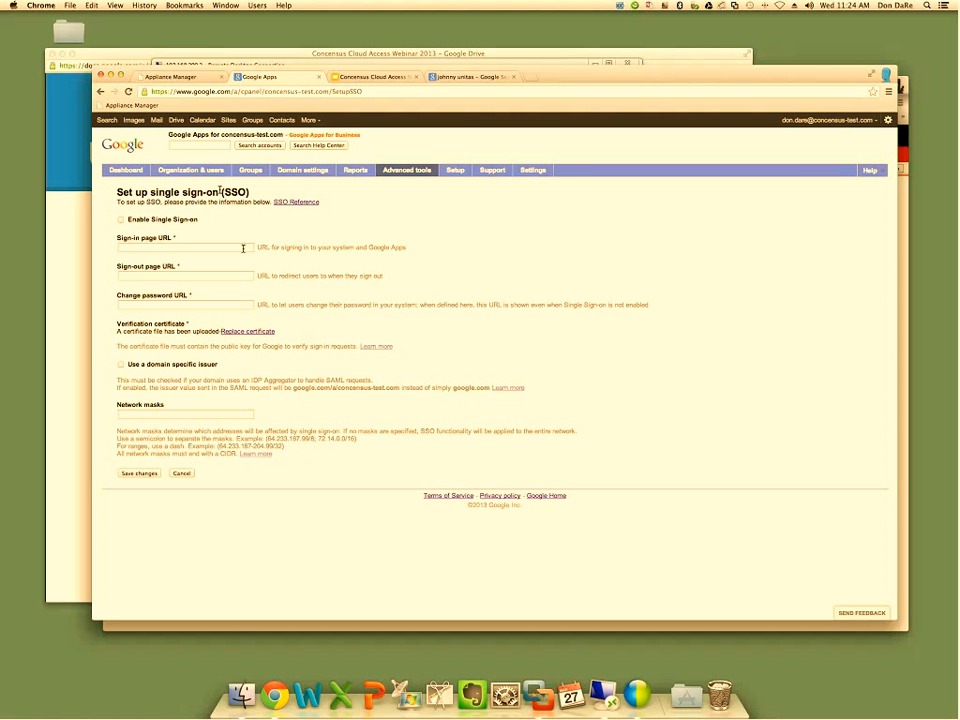
{"action": "left_click", "coordinate": [183, 172]}
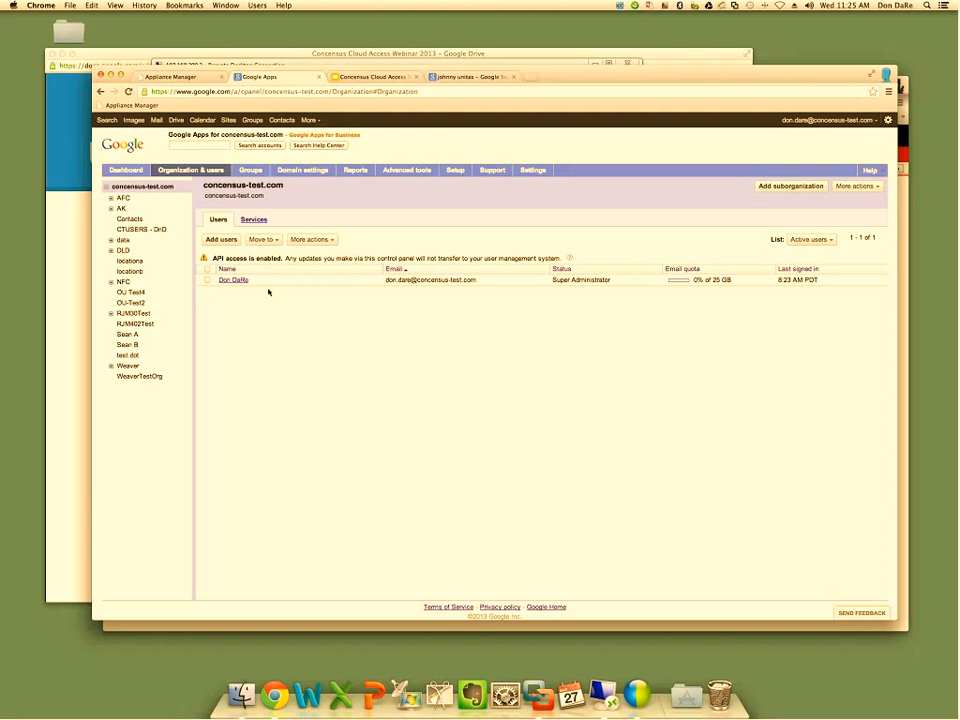
Start a new session in the NetIQ CloudAccess Appliance Manager, signing in as caadmin with the account password
{"action": "left_click", "coordinate": [386, 79]}
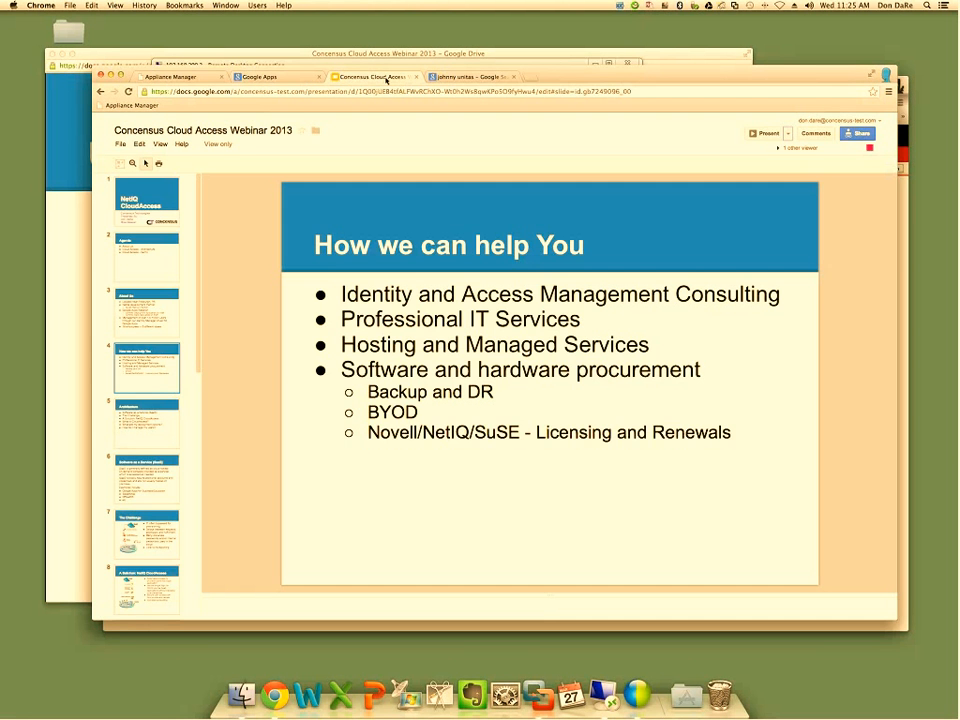
{"action": "left_click", "coordinate": [172, 77]}
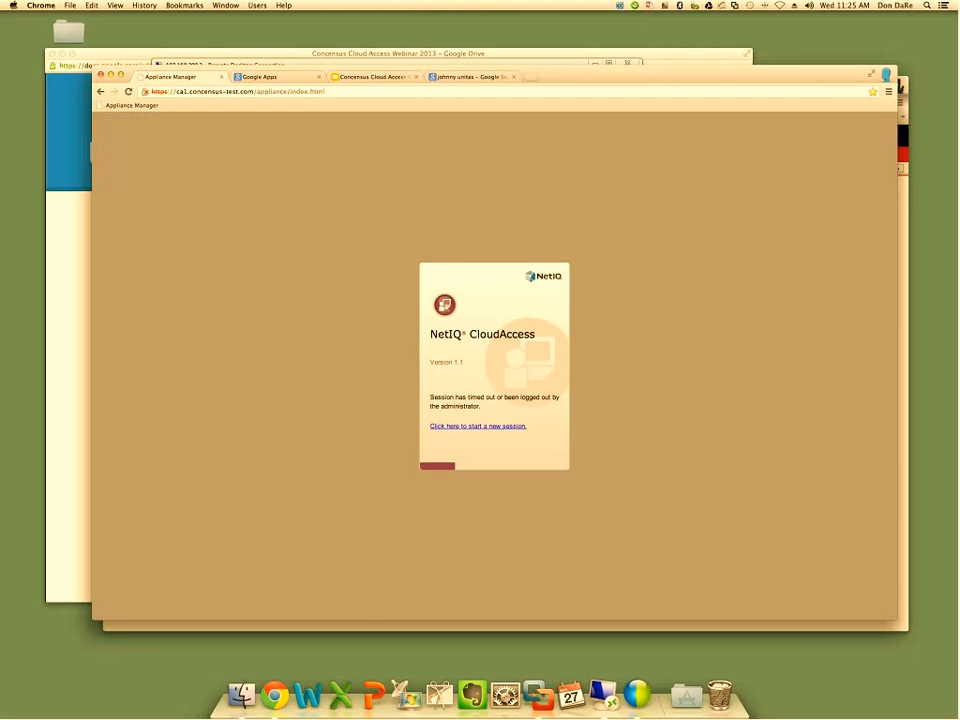
{"action": "key", "text": "super+r"}
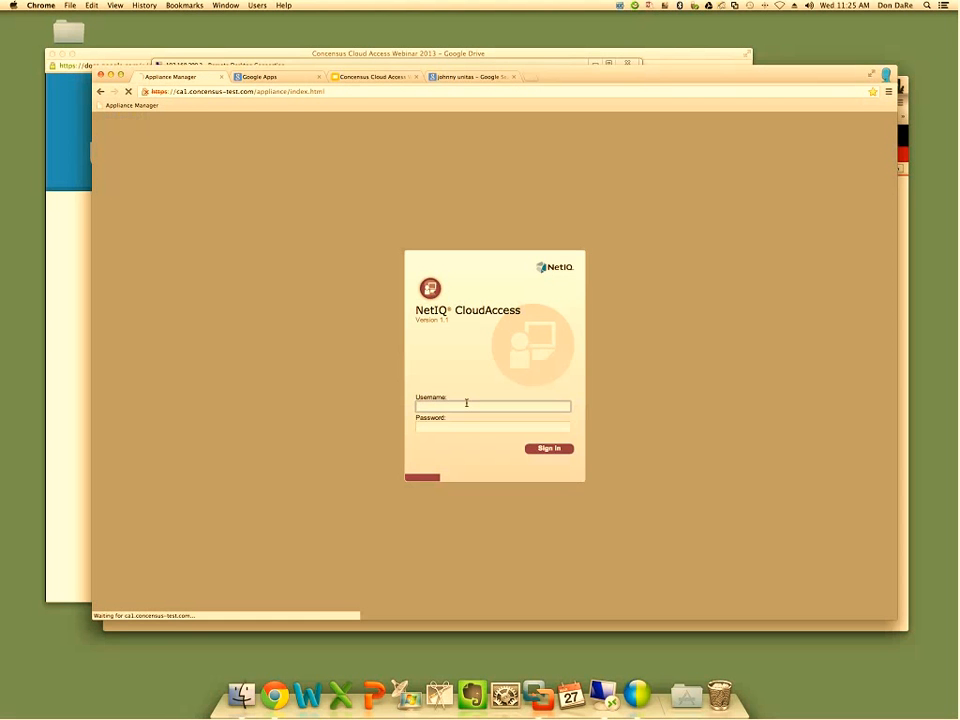
{"action": "type", "text": "casd"}
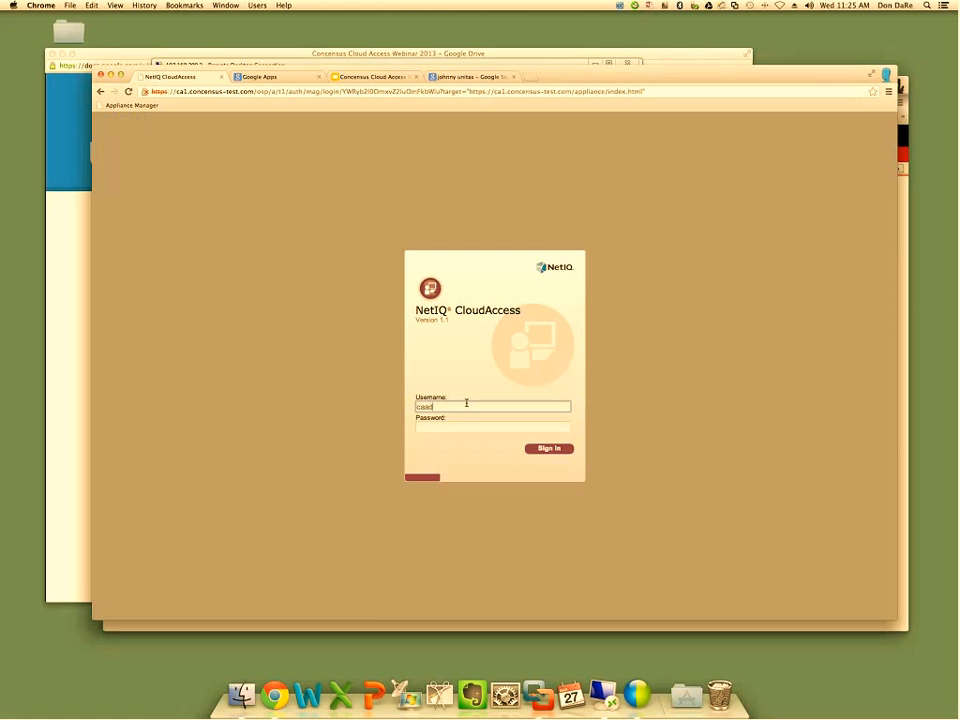
{"action": "type", "text": "min"}
{"action": "key", "text": "Tab"}
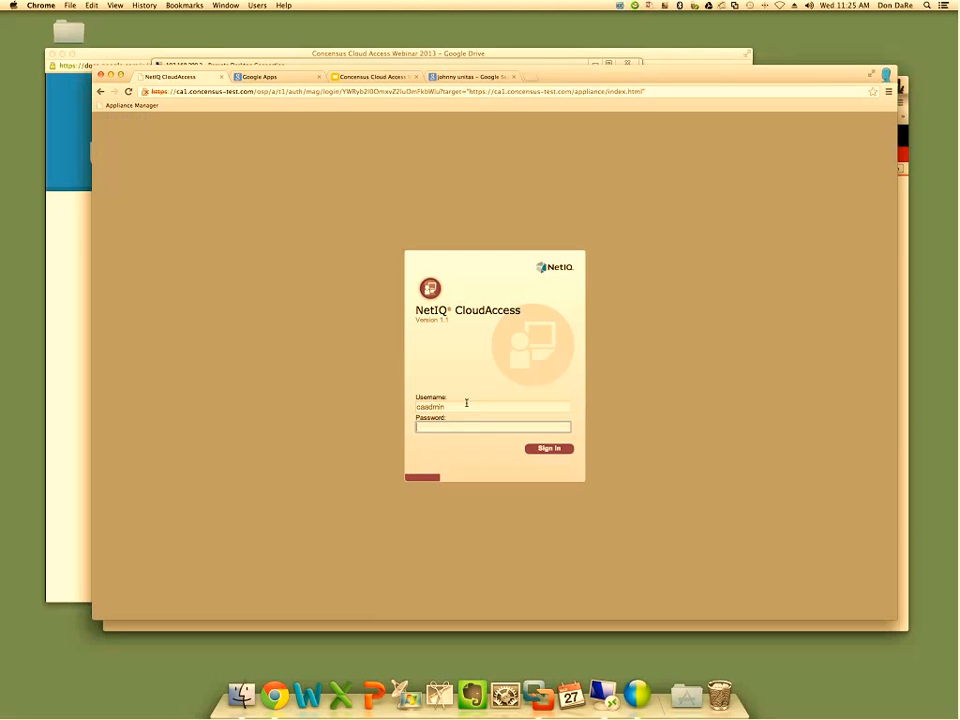
{"action": "type", "text": "********"}
{"action": "key", "text": "Return"}
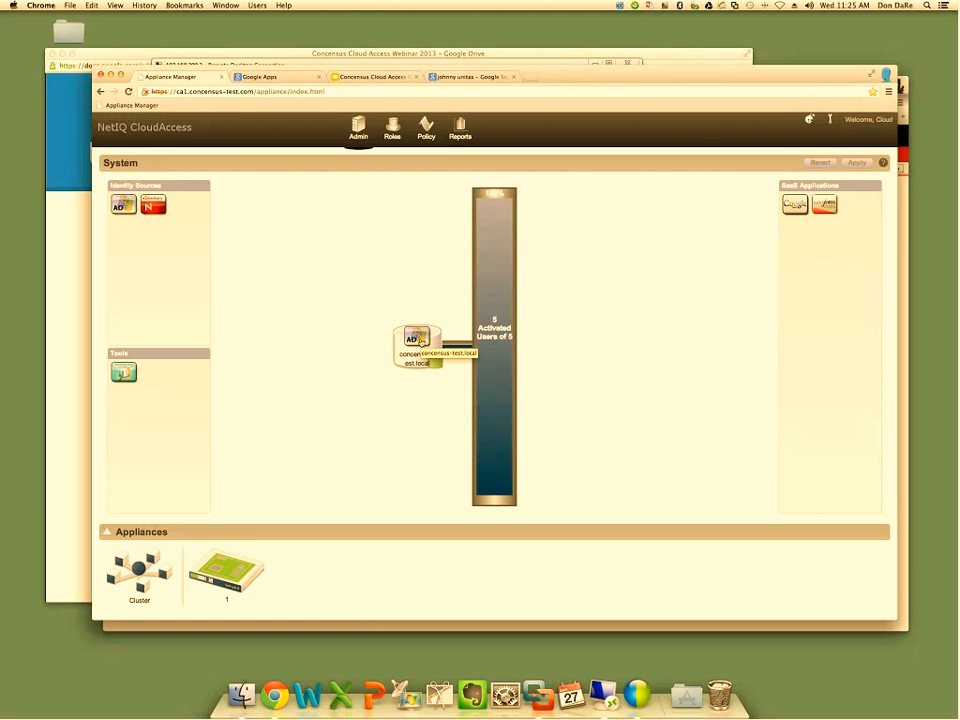
Review the configuration of the concensus-test.local Active Directory identity source and accept it
{"action": "left_click", "coordinate": [421, 343]}
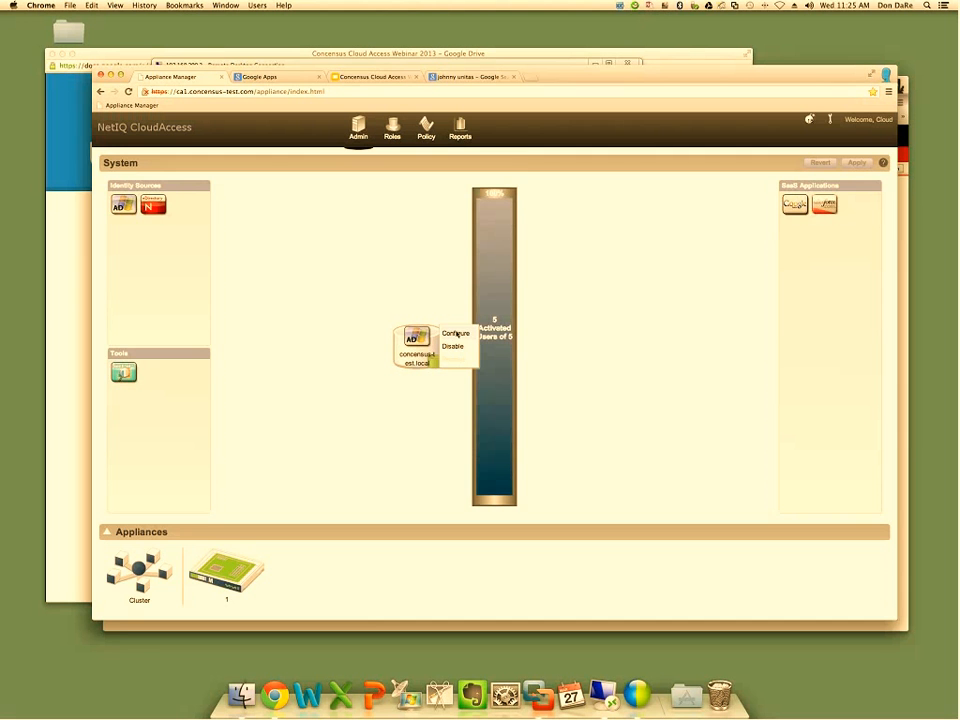
{"action": "left_click", "coordinate": [456, 335]}
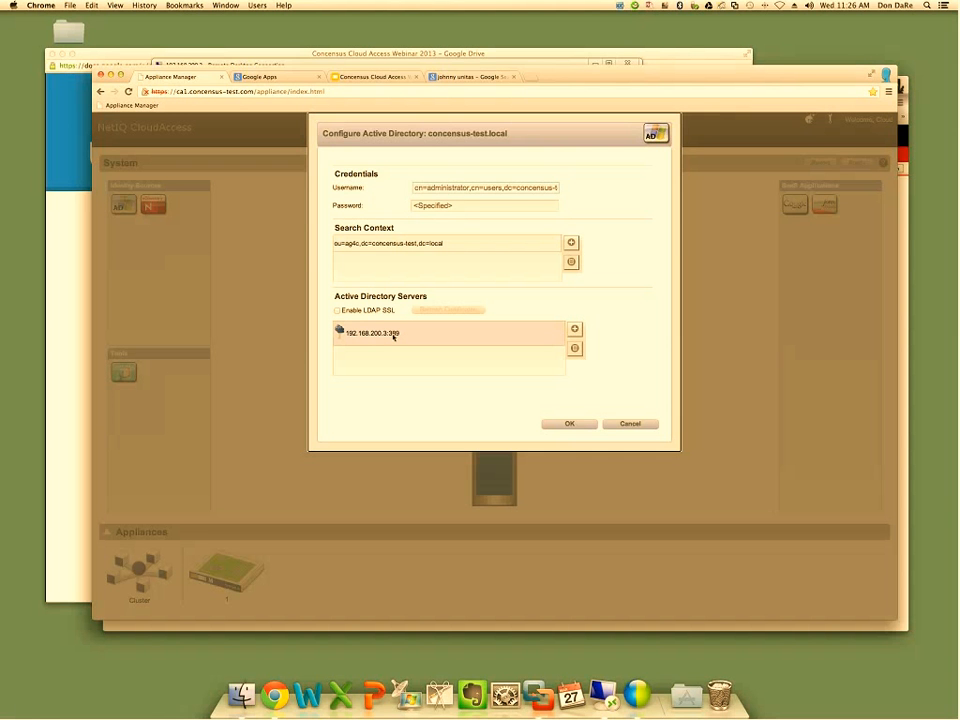
{"action": "left_click", "coordinate": [565, 424]}
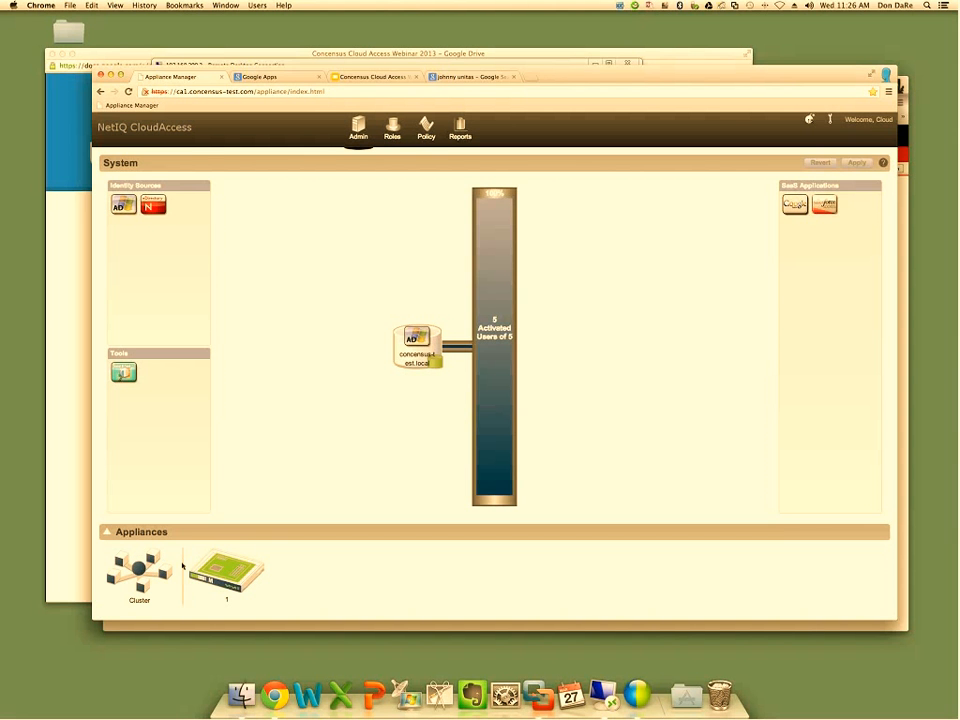
Review the network interface configuration of appliance node 1 and close it
{"action": "mouse_move", "coordinate": [219, 571]}
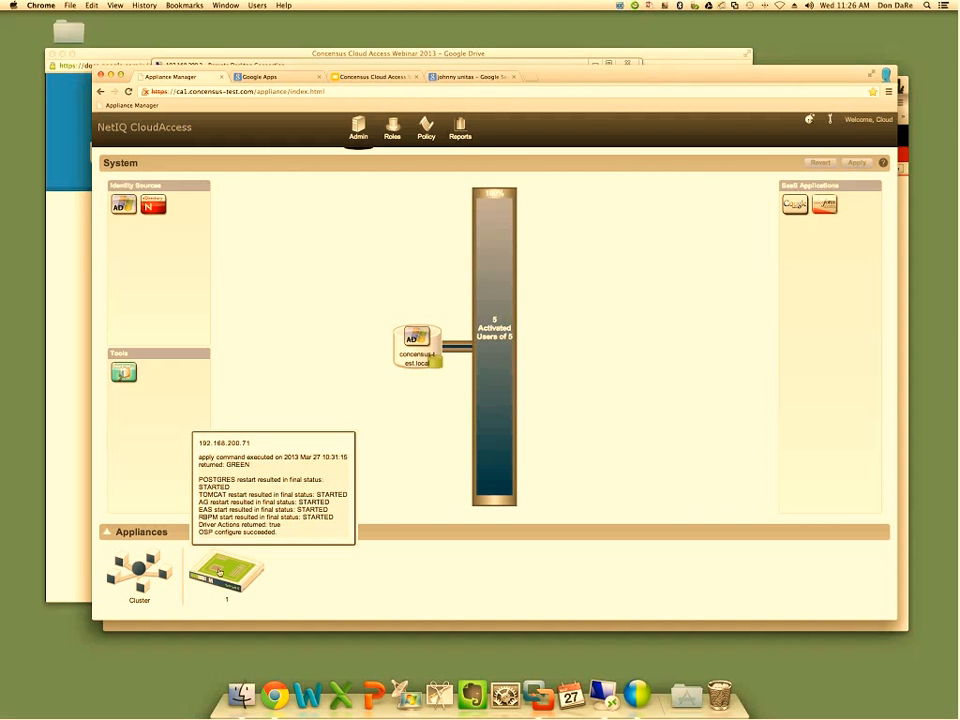
{"action": "left_click", "coordinate": [219, 571]}
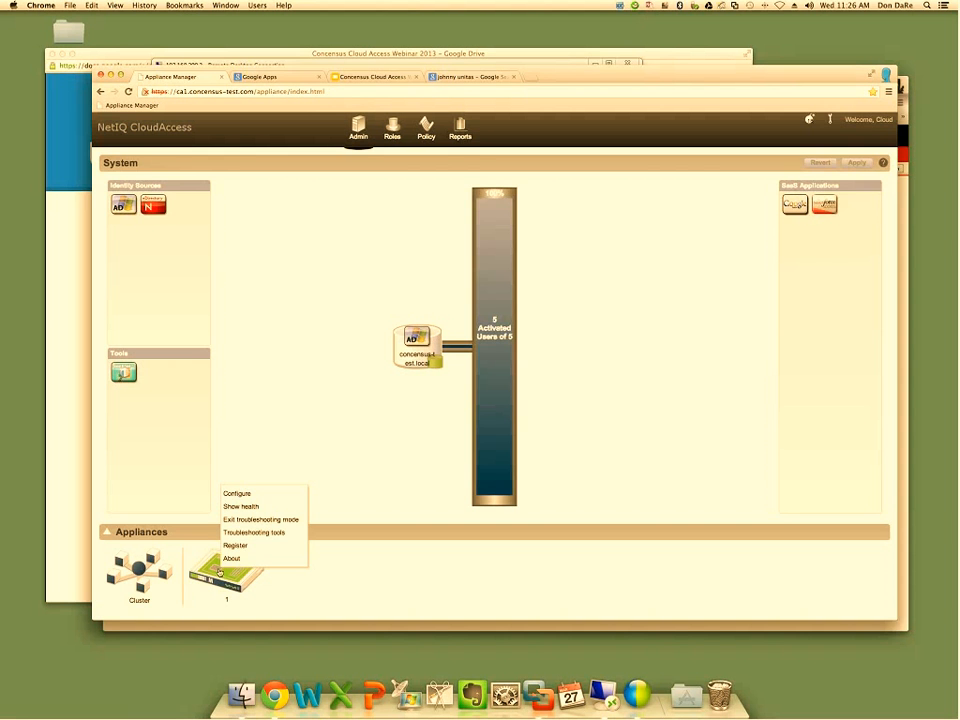
{"action": "left_click", "coordinate": [253, 493]}
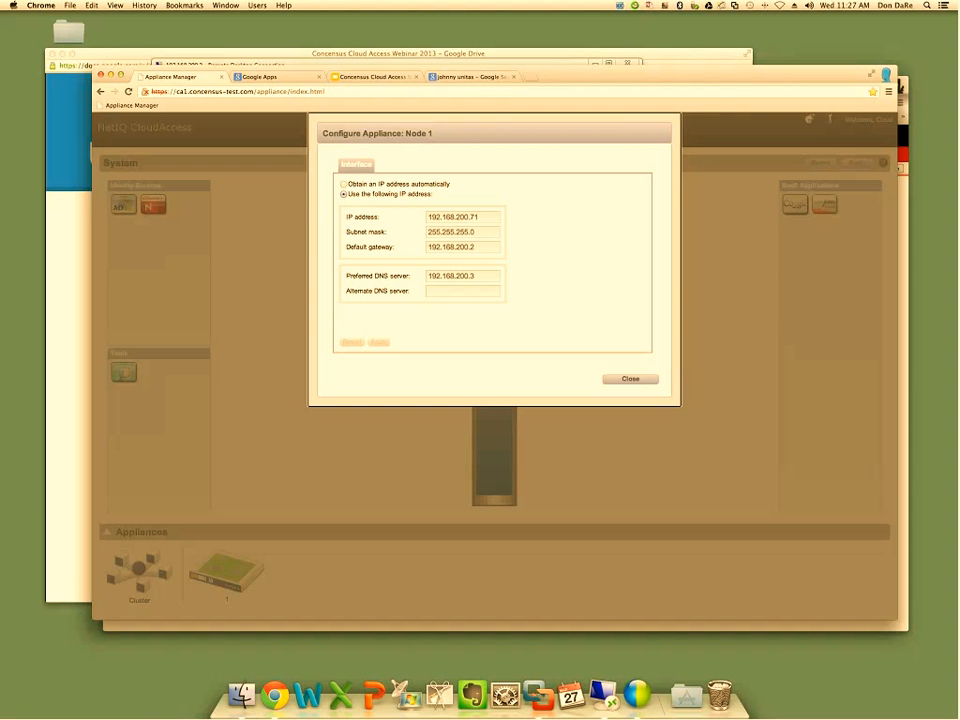
{"action": "left_click", "coordinate": [630, 379]}
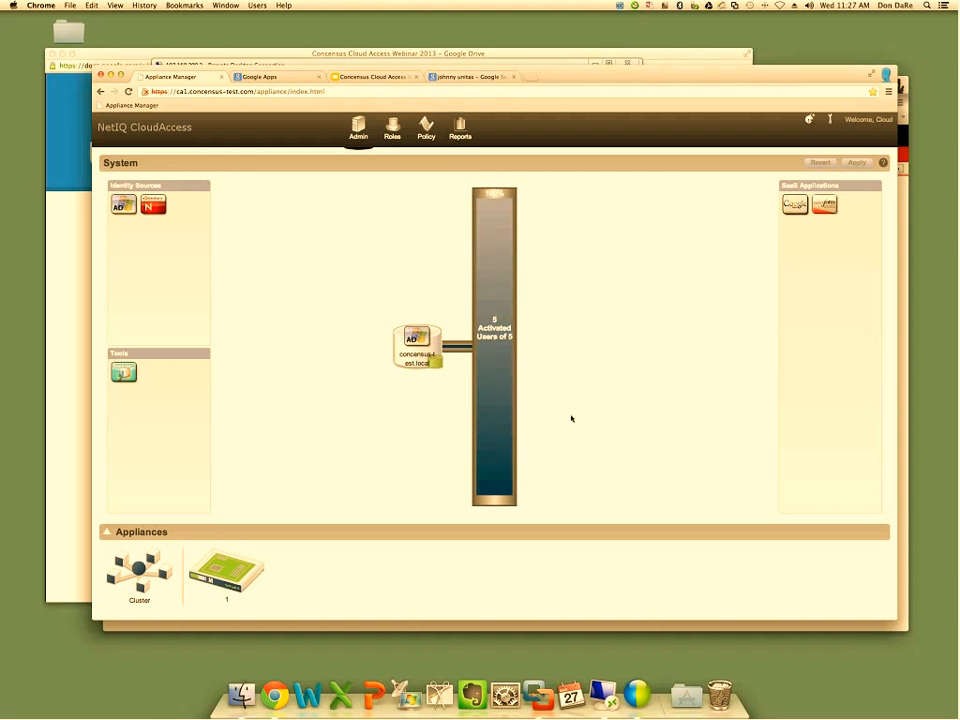
Show the health status of appliance node 1
{"action": "mouse_move", "coordinate": [224, 560]}
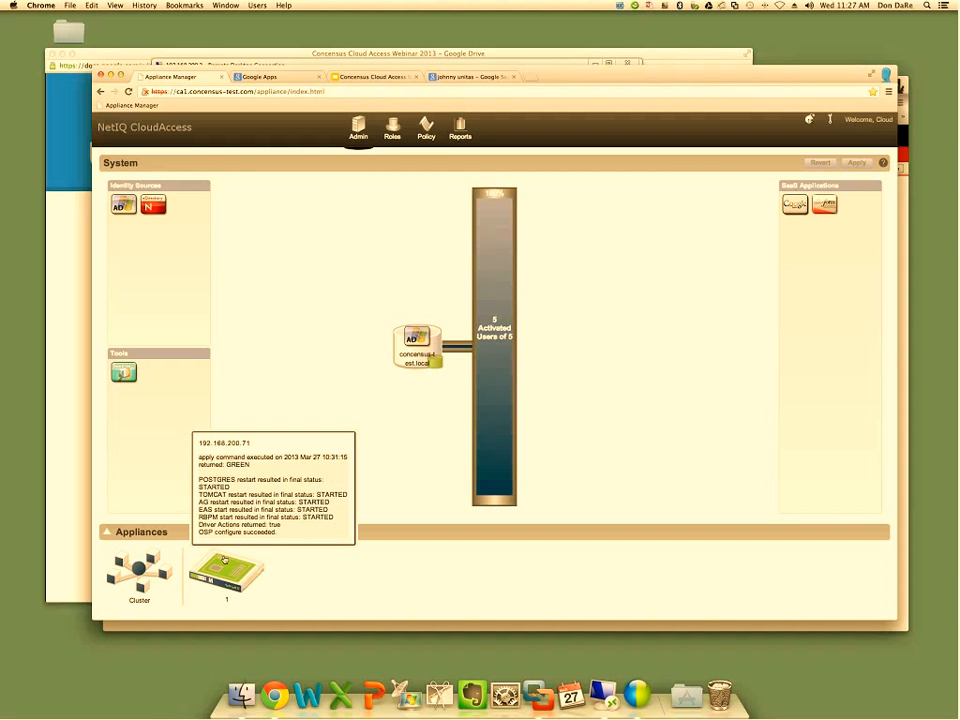
{"action": "left_click", "coordinate": [224, 560]}
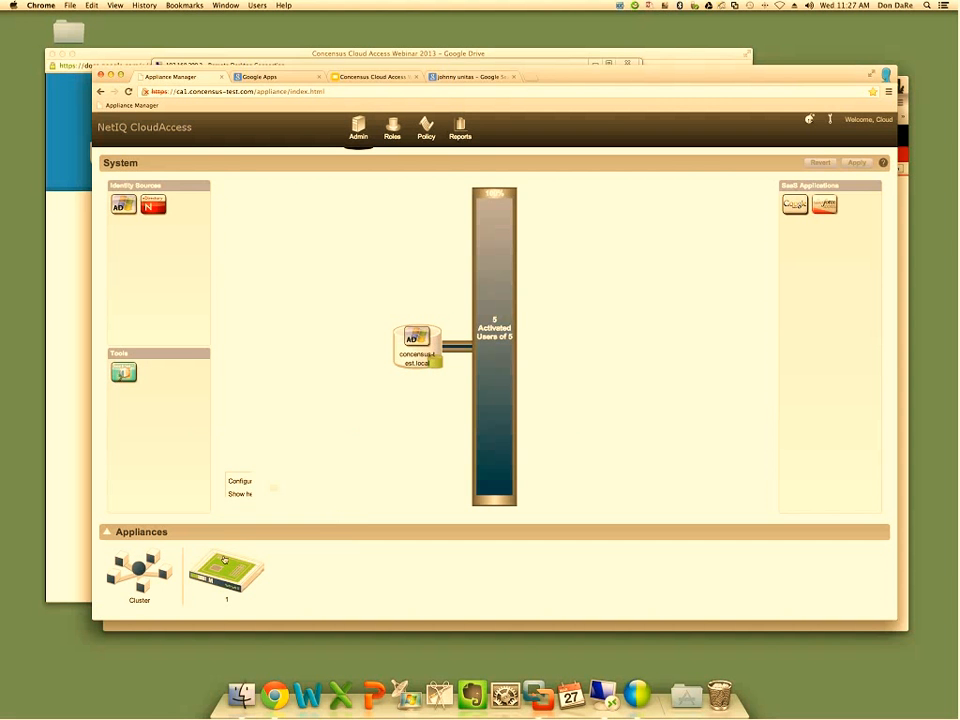
{"action": "left_click", "coordinate": [246, 494]}
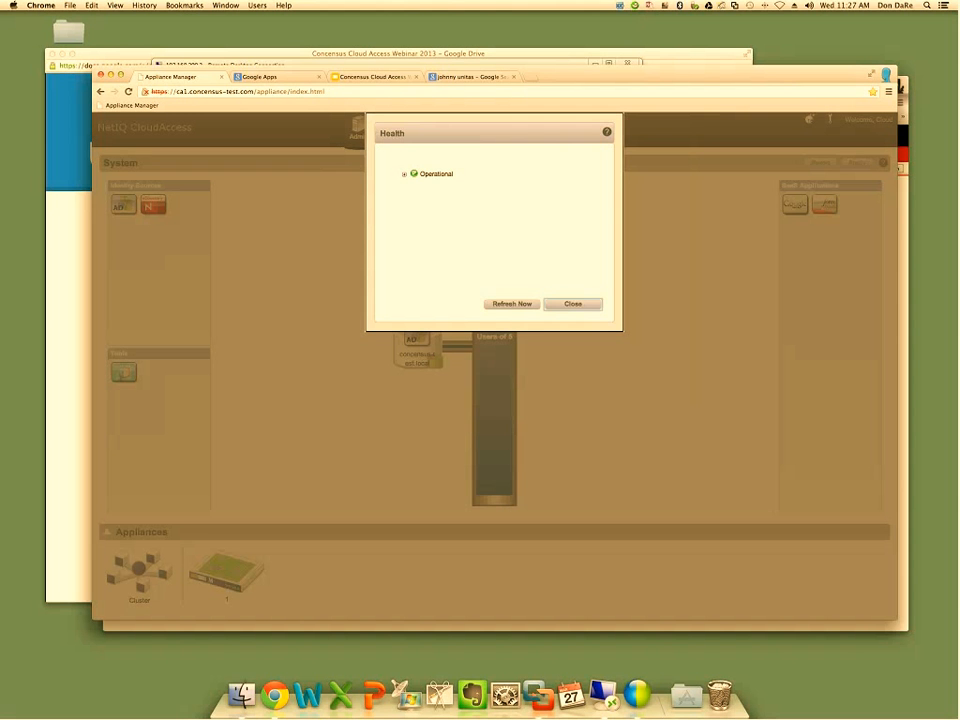
Examine the node's health details for disk, access gateway, connectors and provisioning, then close the health report
{"action": "left_click", "coordinate": [404, 174]}
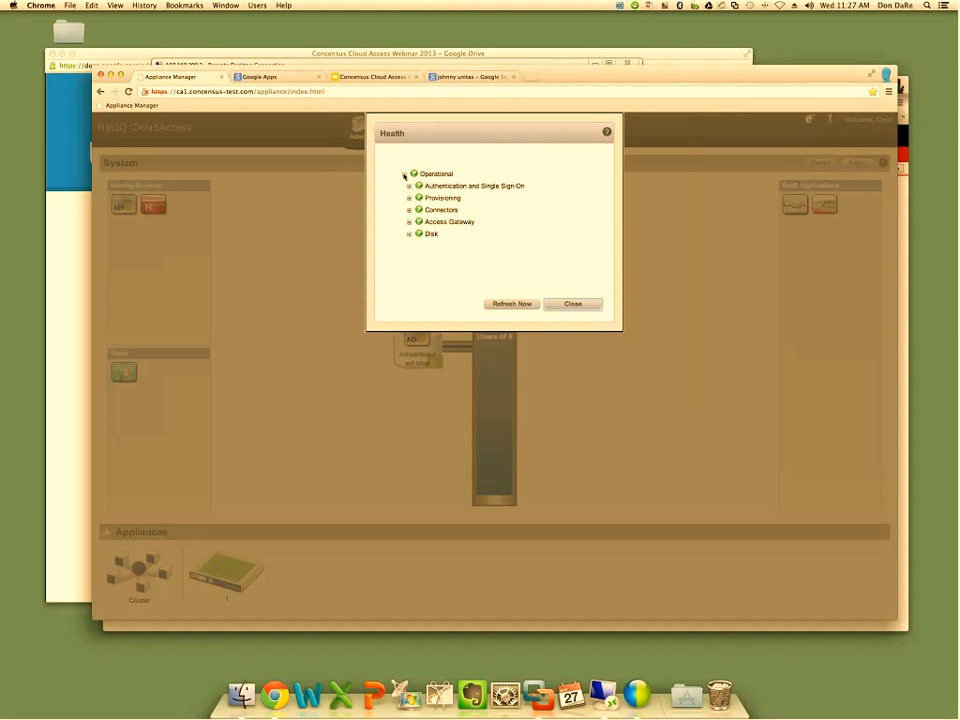
{"action": "left_click", "coordinate": [409, 233]}
{"action": "left_click", "coordinate": [409, 222]}
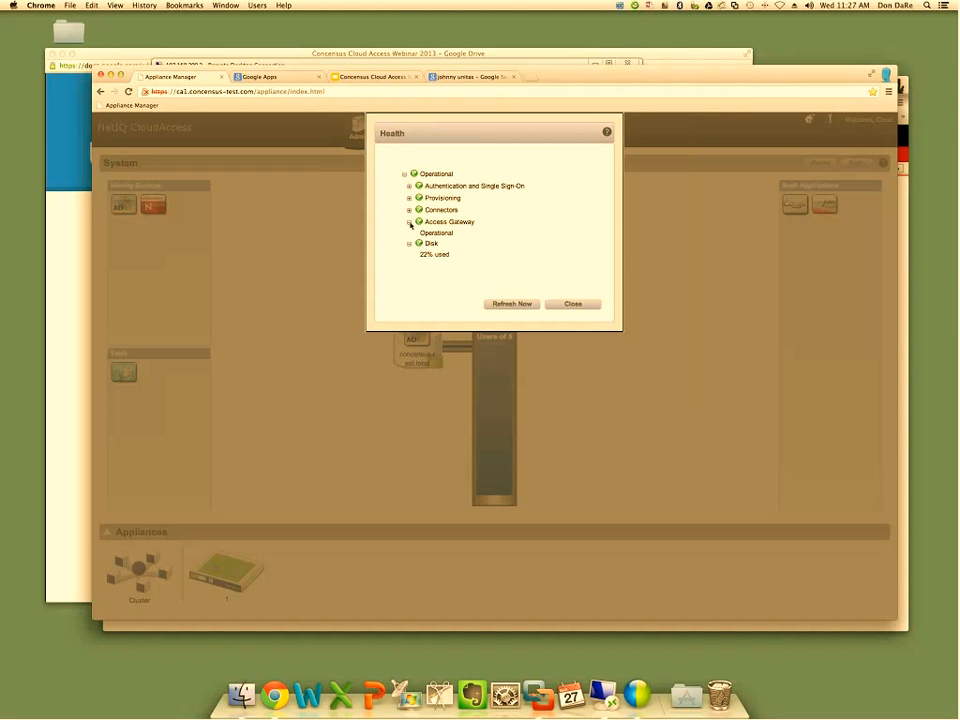
{"action": "left_click", "coordinate": [409, 210]}
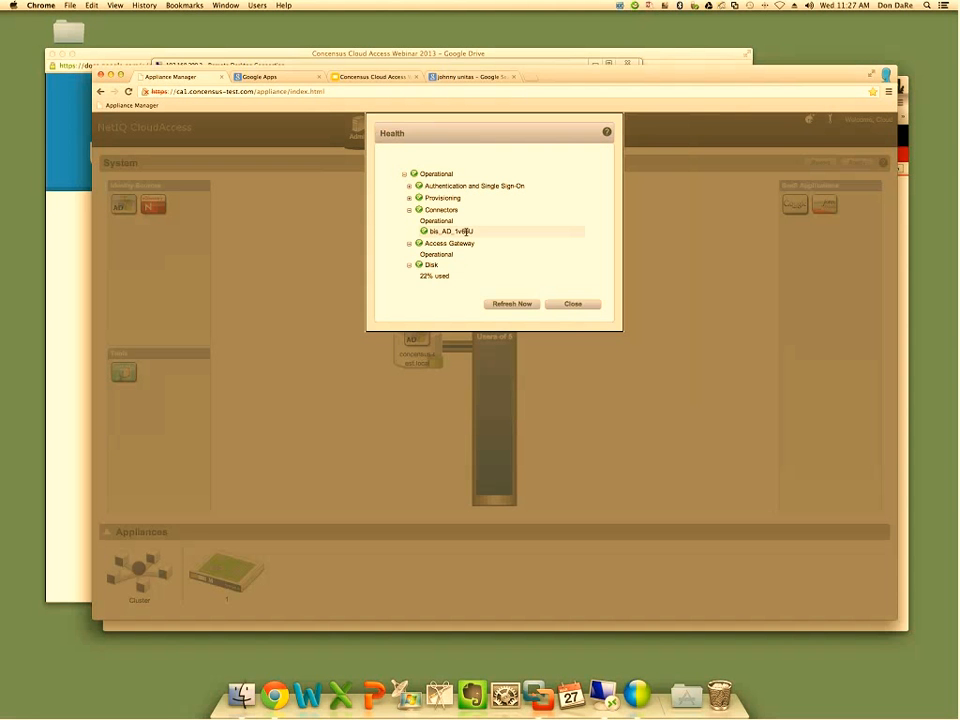
{"action": "left_click", "coordinate": [409, 198]}
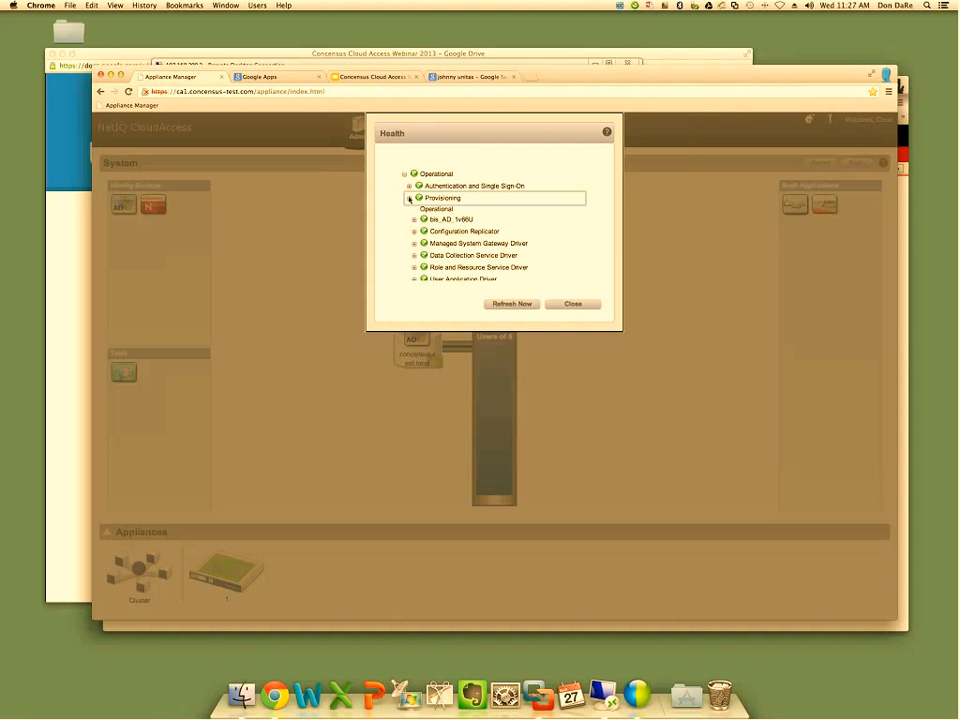
{"action": "left_click", "coordinate": [570, 304]}
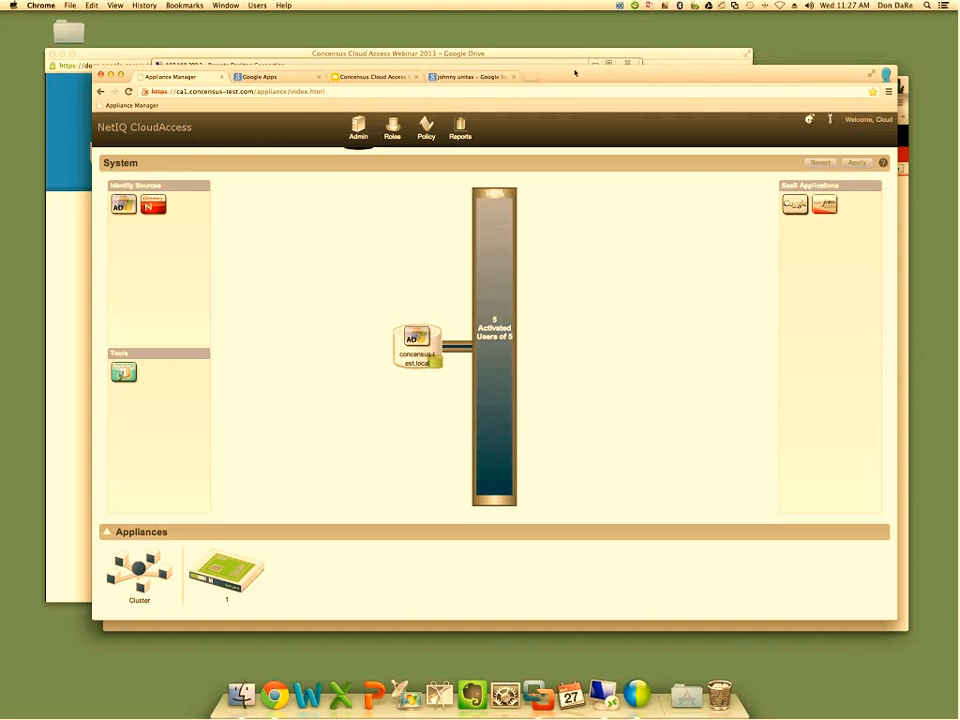
Connect the Google Apps SaaS application to the system and apply the configuration change
{"action": "left_click_drag", "start_coordinate": [573, 74], "coordinate": [522, 72]}
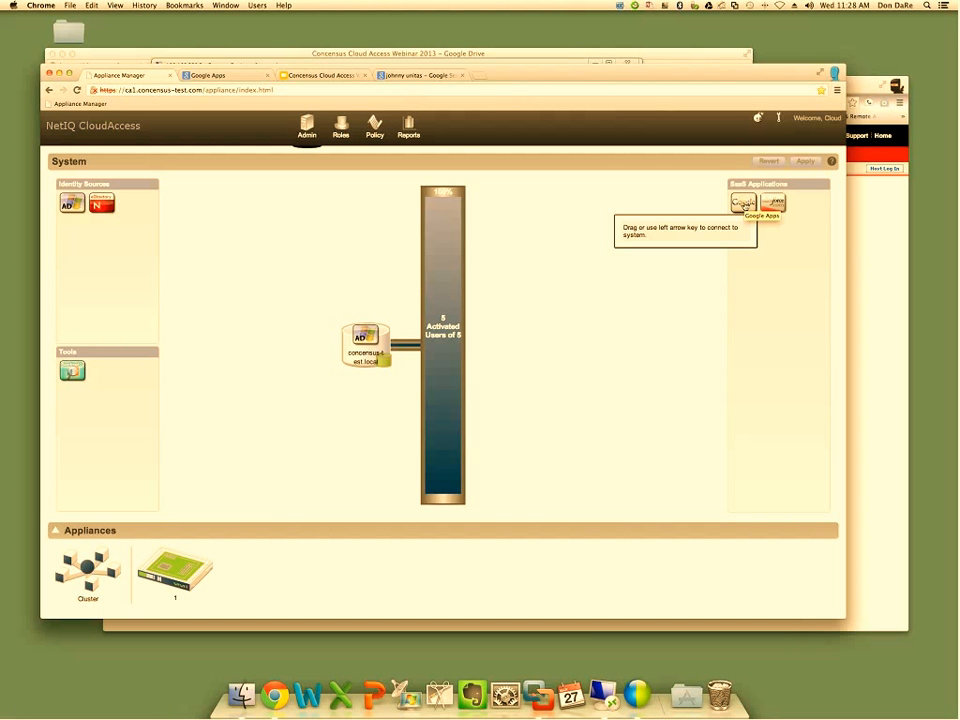
{"action": "left_click_drag", "start_coordinate": [743, 204], "coordinate": [524, 226]}
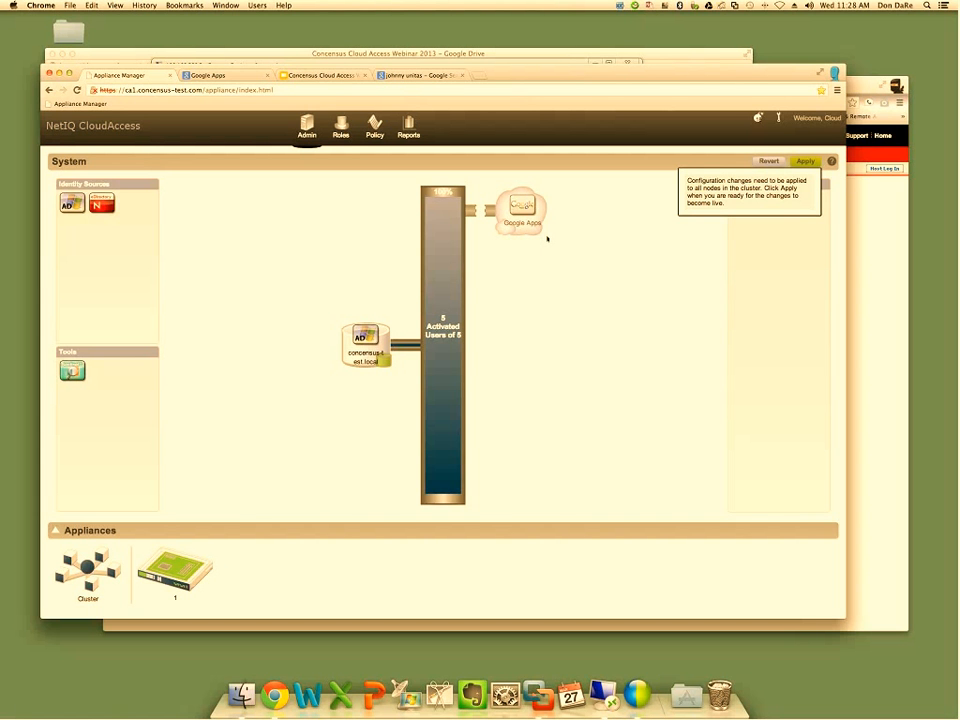
{"action": "left_click", "coordinate": [805, 162]}
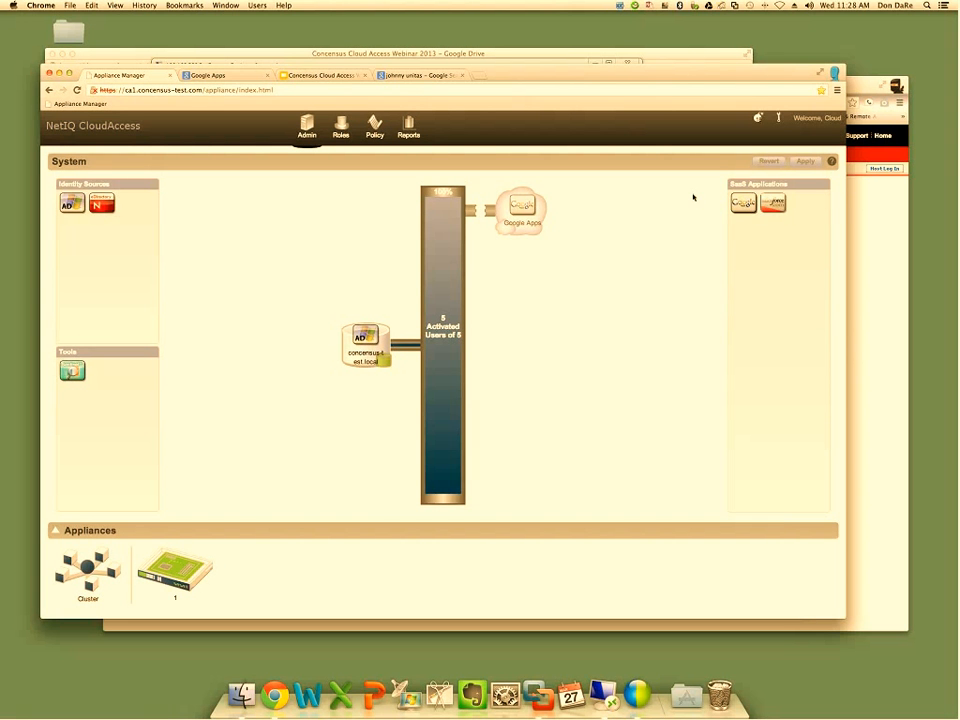
Open the Google Apps connector's configuration and enter the administrator's e-mail as user name and the account password
{"action": "left_click", "coordinate": [533, 207]}
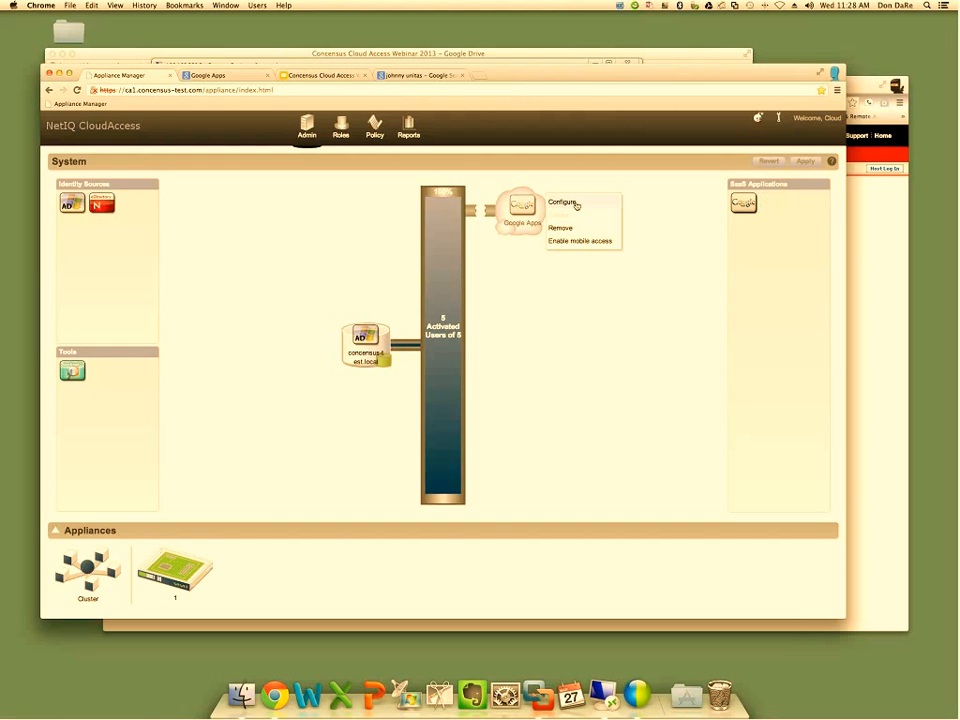
{"action": "left_click", "coordinate": [577, 205]}
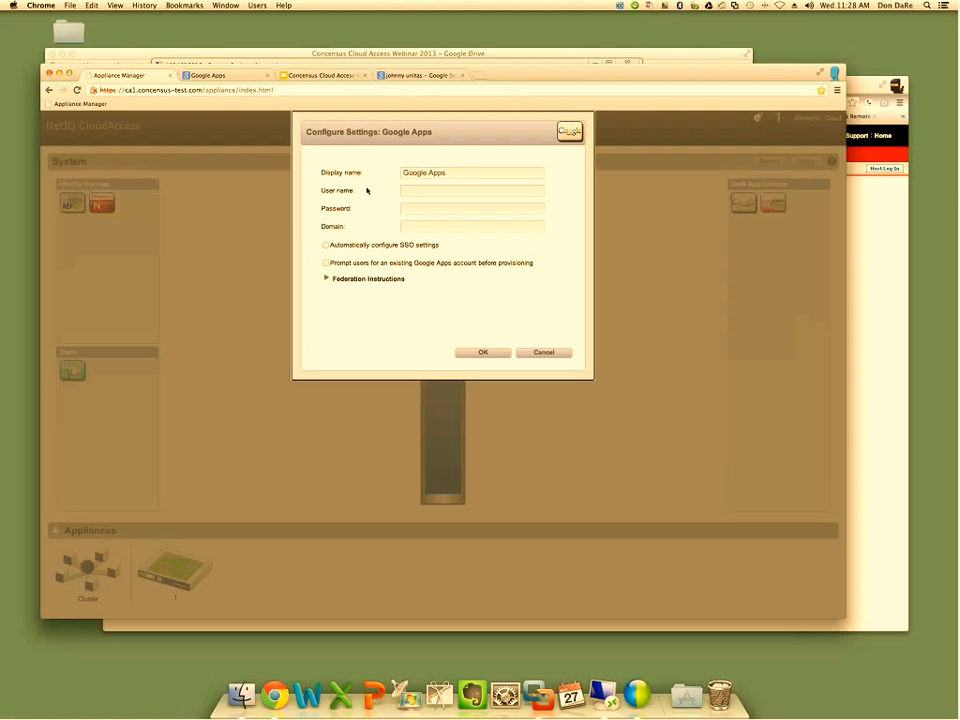
{"action": "mouse_move", "coordinate": [410, 189]}
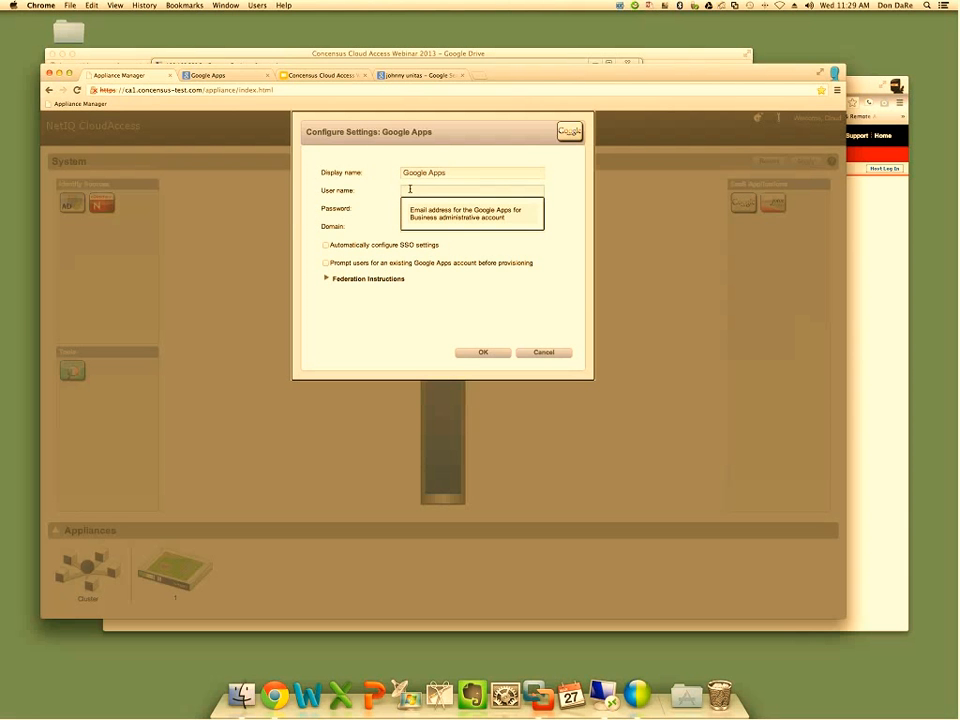
{"action": "left_click", "coordinate": [410, 189]}
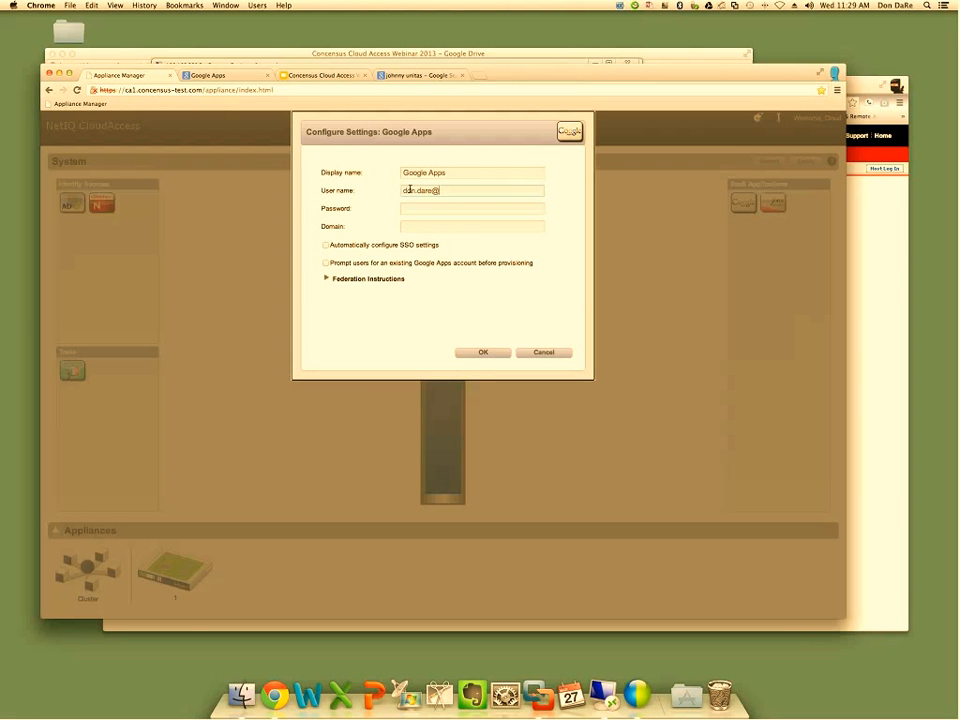
{"action": "key", "text": "Tab"}
{"action": "type", "text": "••••••••••"}
{"action": "key", "text": "Tab"}
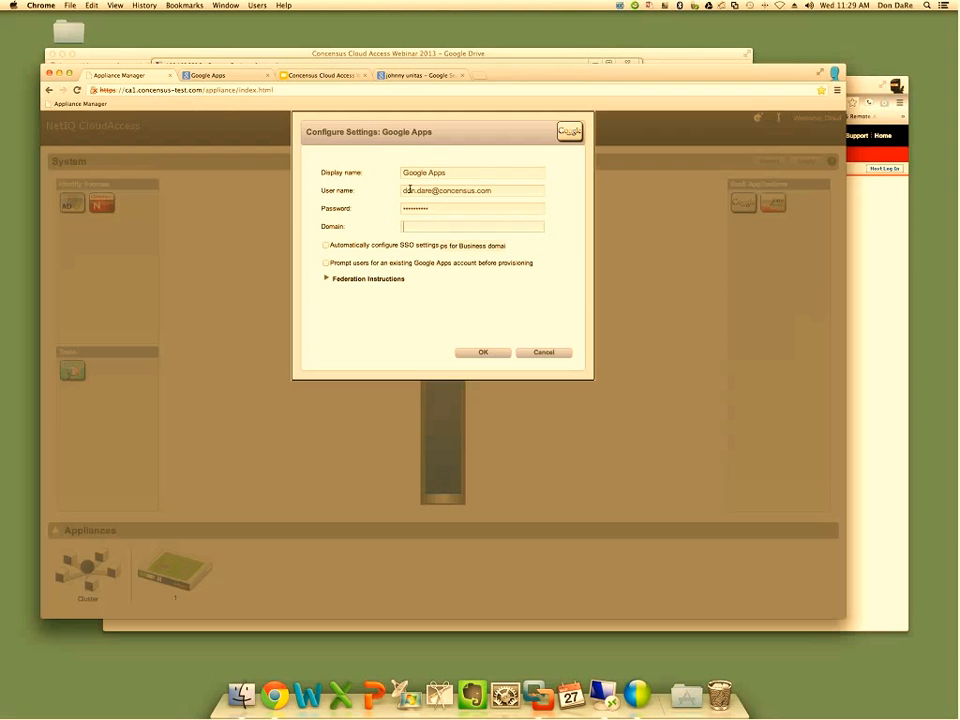
Try to complete the connector settings with domain concensus-test.com, a corrected administrator e-mail and automatic SSO configuration
{"action": "type", "text": "concensus-test.com"}
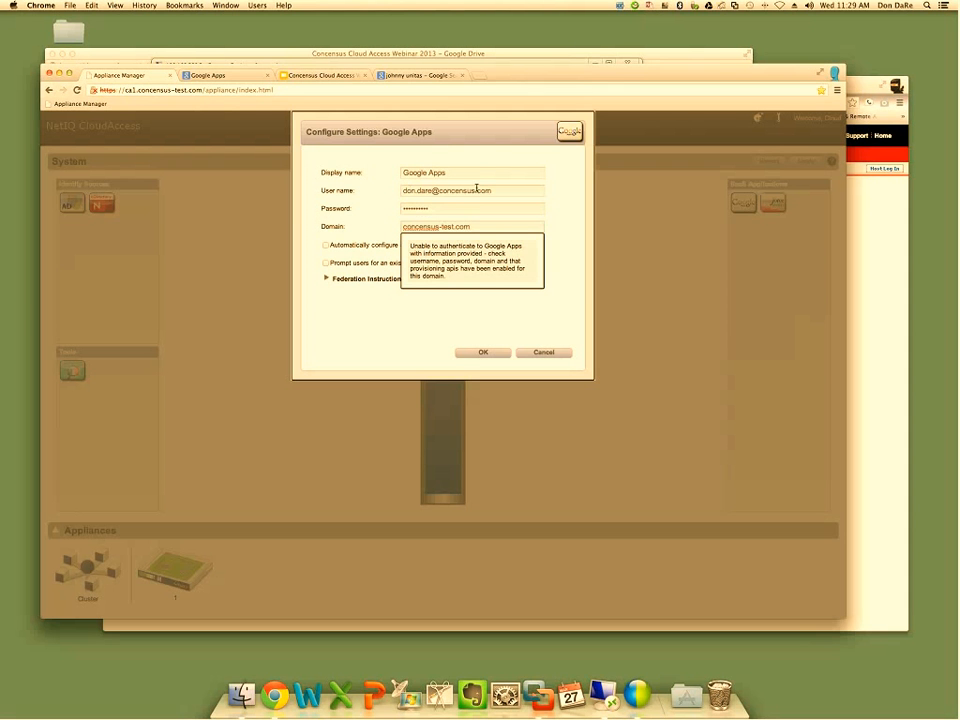
{"action": "left_click", "coordinate": [477, 190]}
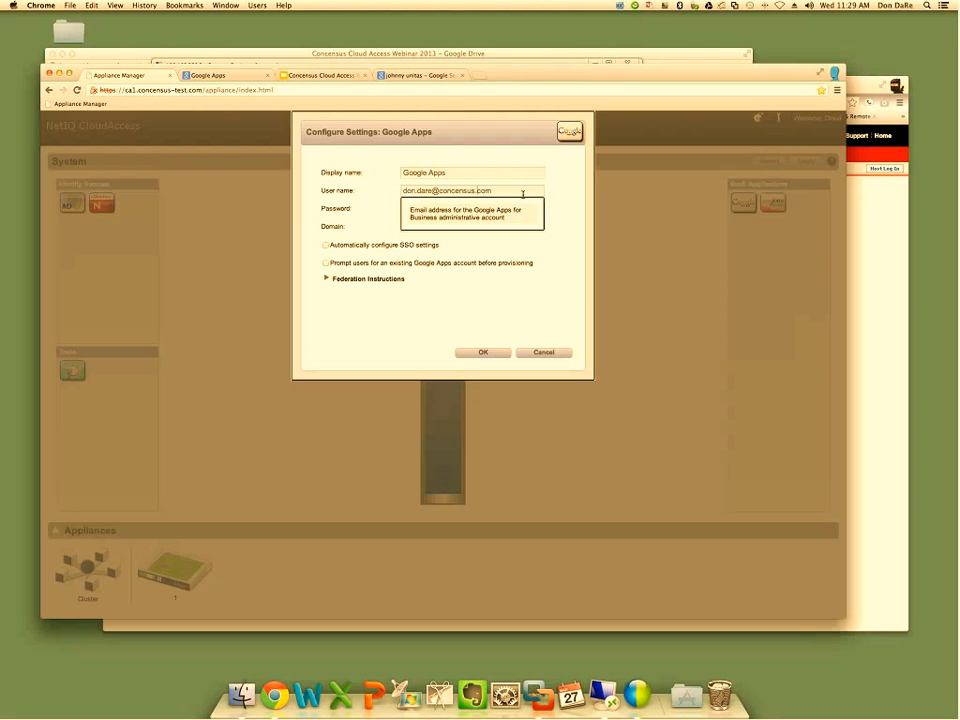
{"action": "type", "text": "-test"}
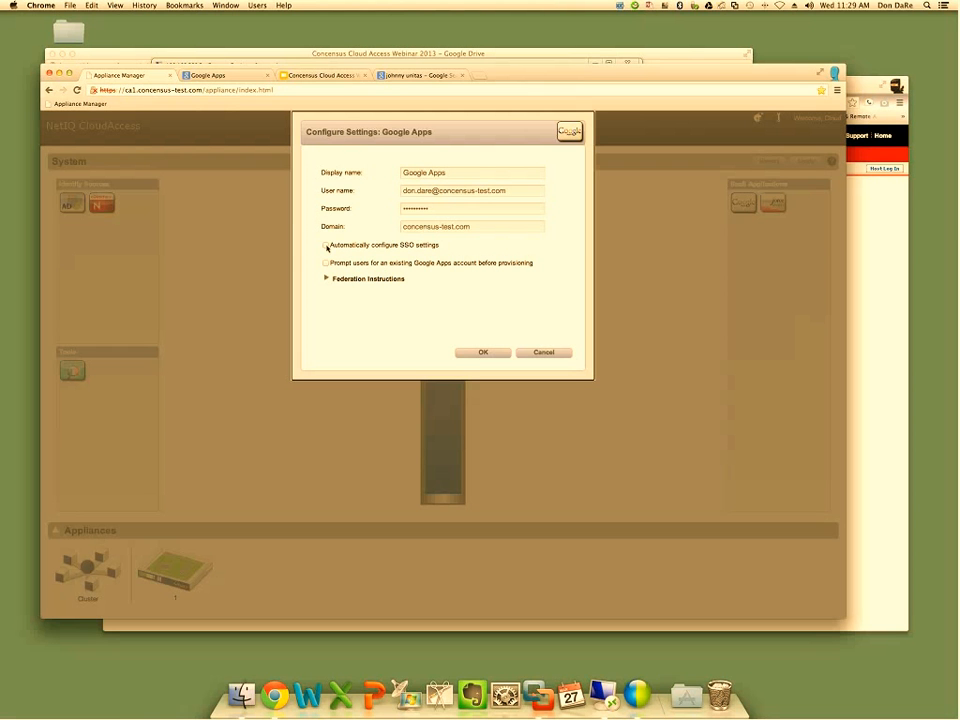
{"action": "left_click", "coordinate": [326, 246]}
{"action": "left_click", "coordinate": [486, 353]}
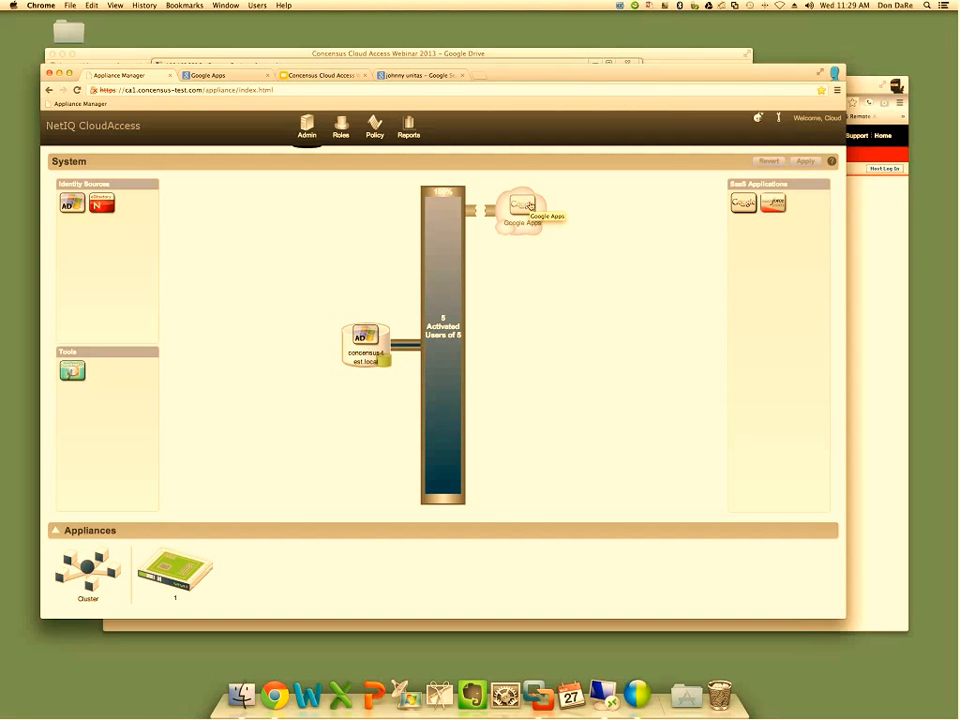
Reopen the Google Apps connector's configuration and re-enter the administrator's e-mail and the account password
{"action": "left_click", "coordinate": [530, 206]}
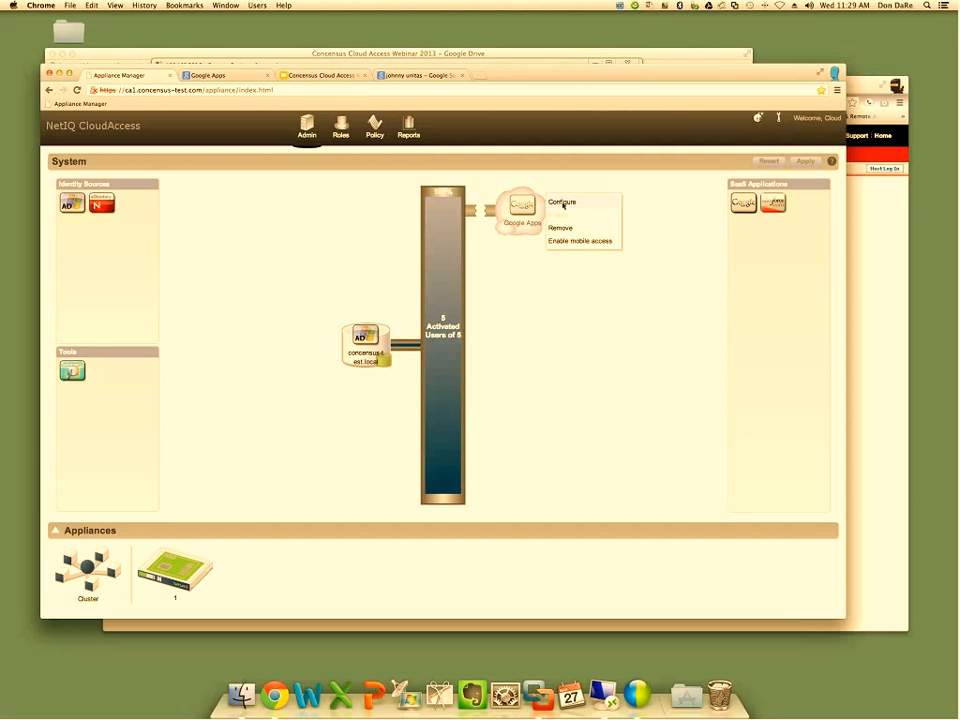
{"action": "left_click", "coordinate": [563, 204]}
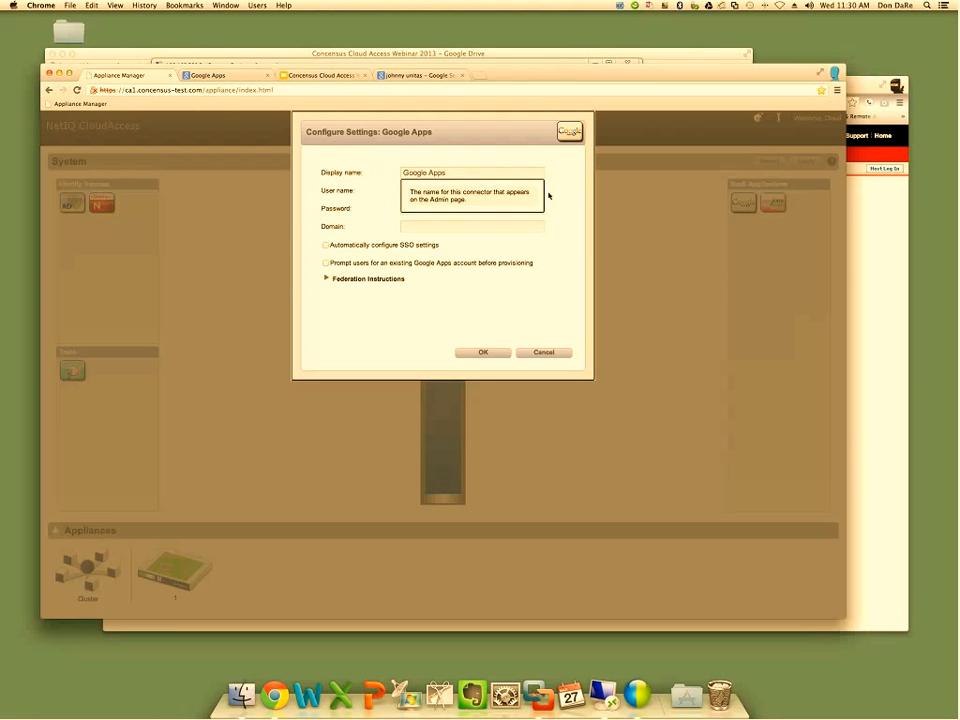
{"action": "left_click", "coordinate": [410, 191]}
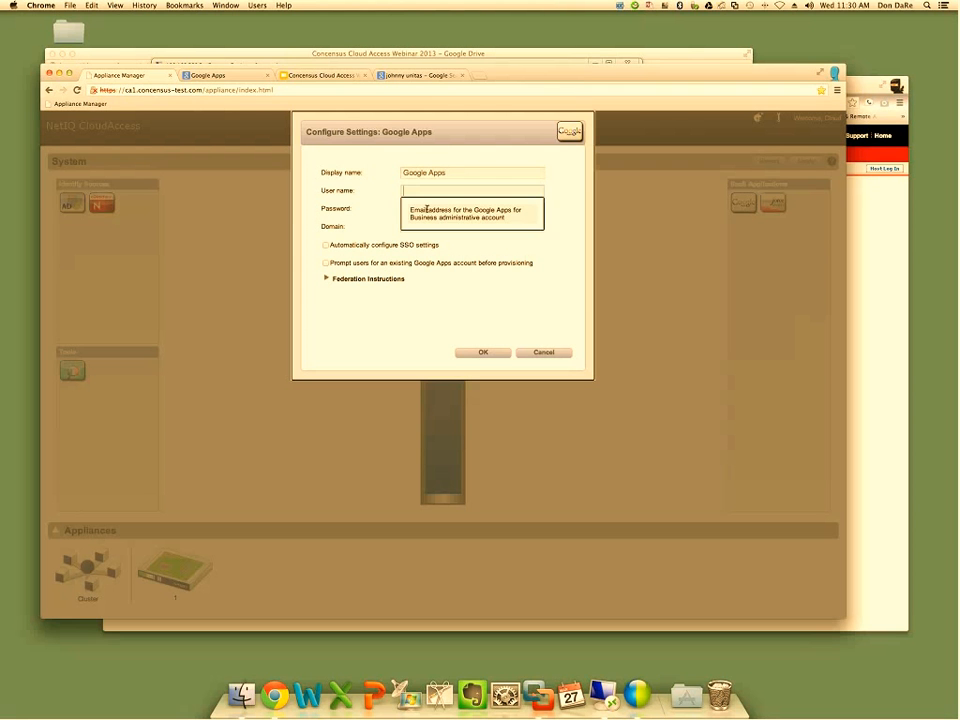
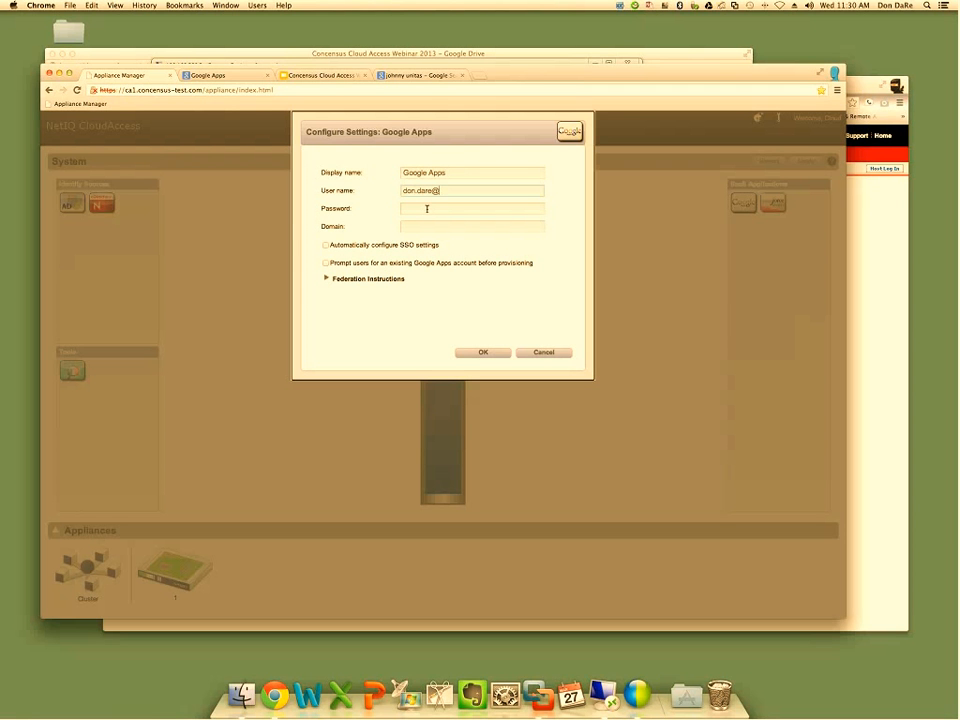
{"action": "left_click", "coordinate": [427, 208]}
{"action": "type", "text": "•••••••••"}
{"action": "key", "text": "Tab"}
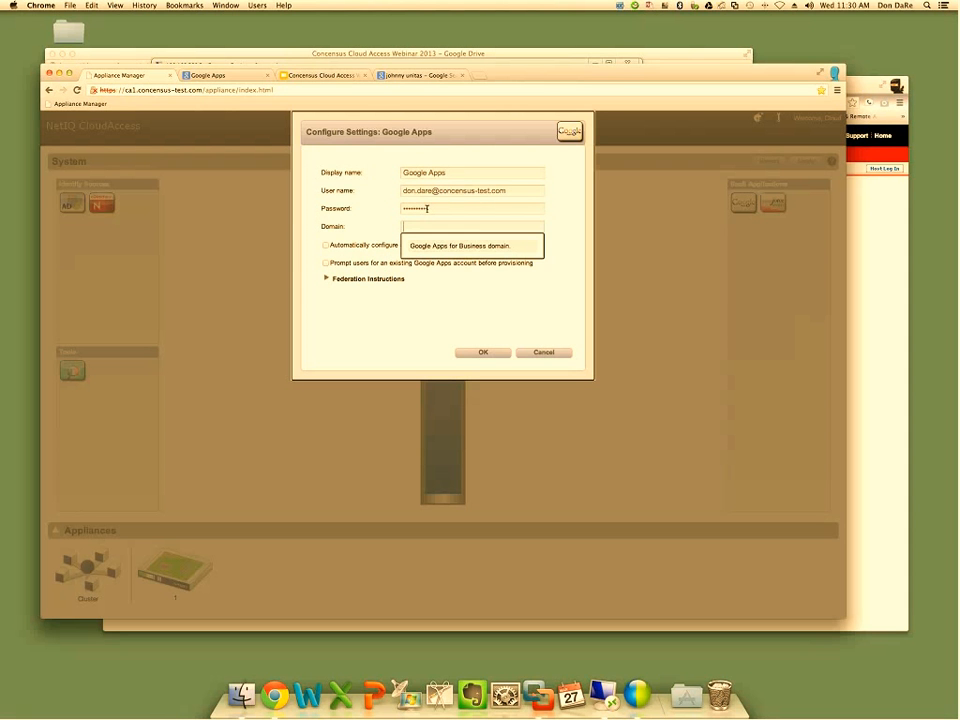
Set the connector's domain to concensus-test.com, enable automatic configuration of SSO settings and apply the configuration
{"action": "type", "text": "conce"}
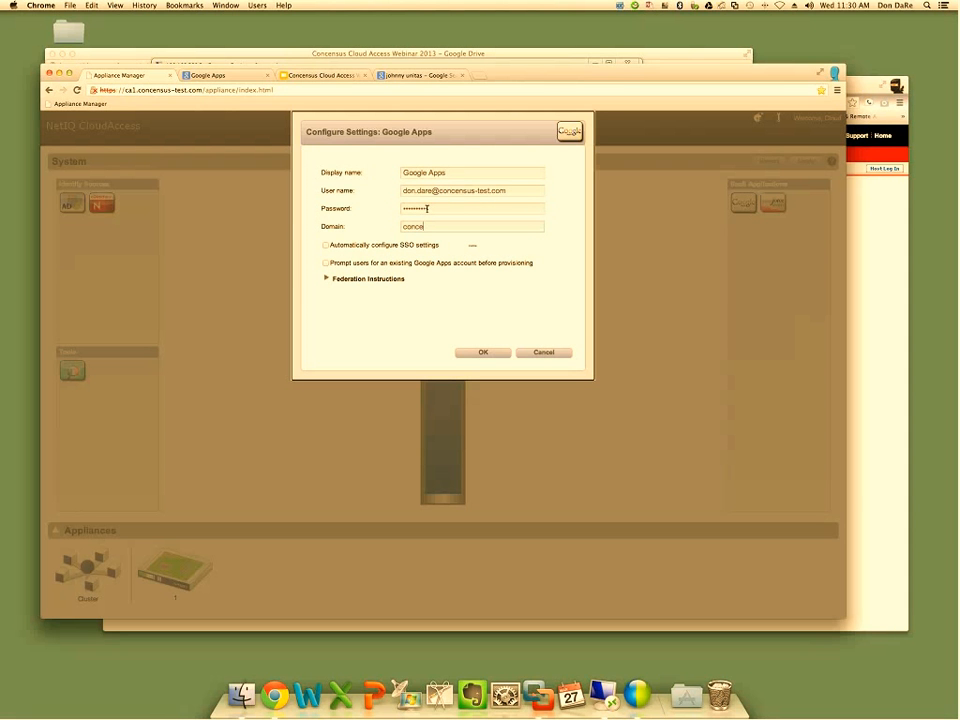
{"action": "type", "text": "nsus-"}
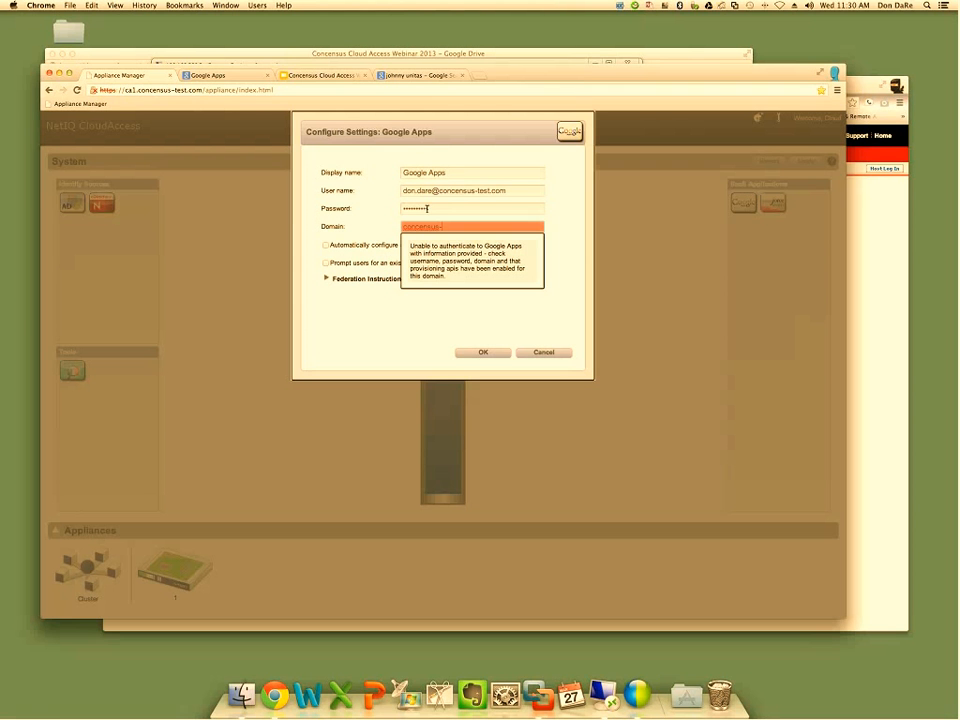
{"action": "type", "text": "test.com"}
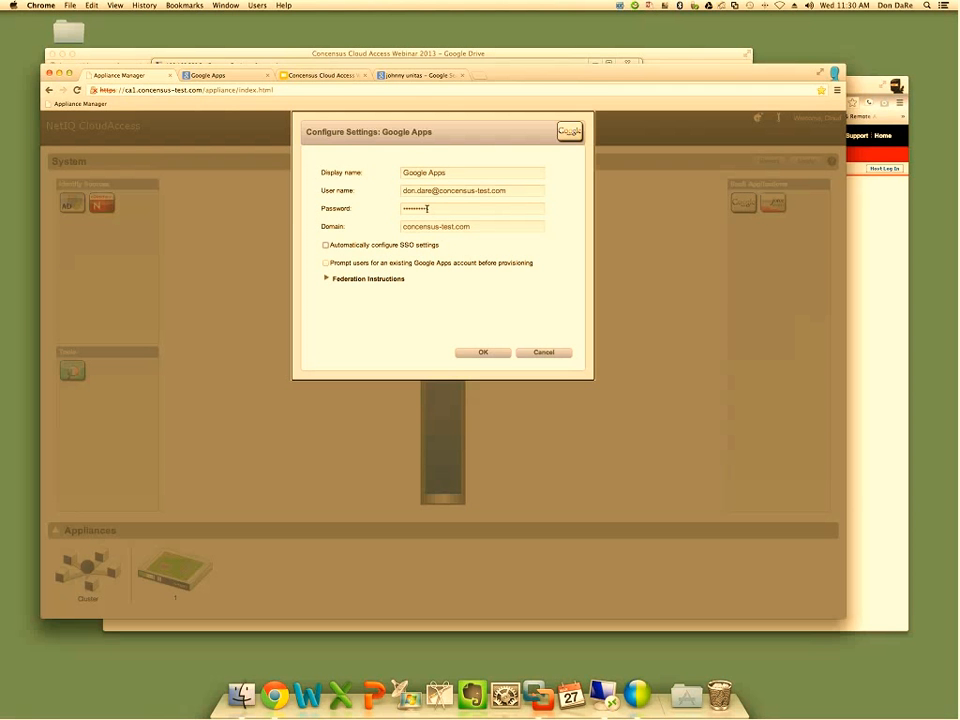
{"action": "key", "text": "space"}
{"action": "left_click", "coordinate": [476, 353]}
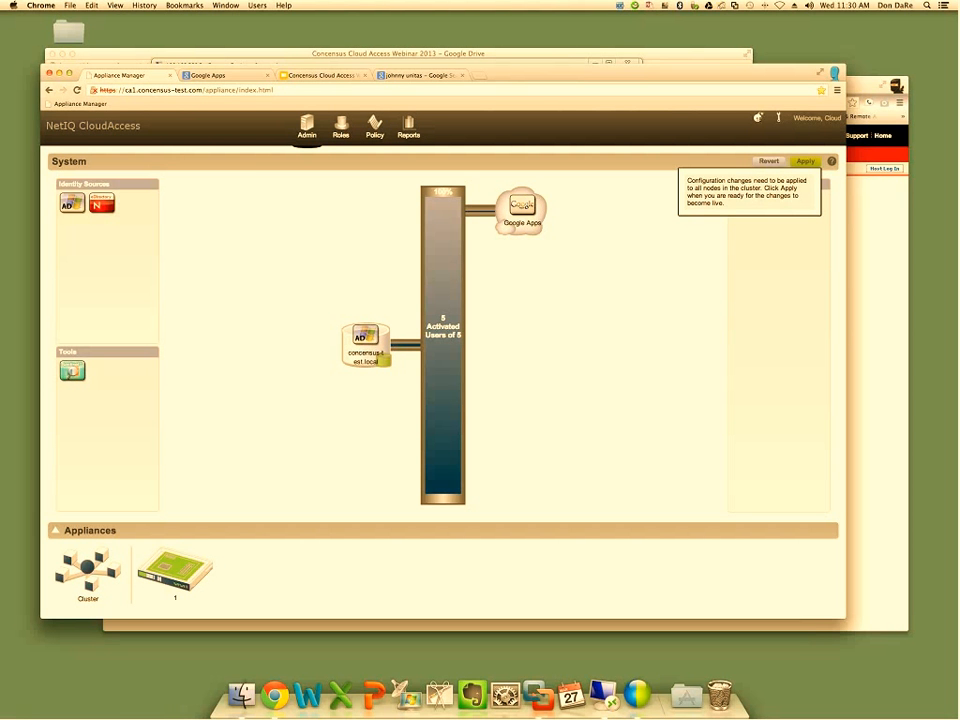
{"action": "left_click", "coordinate": [807, 162]}
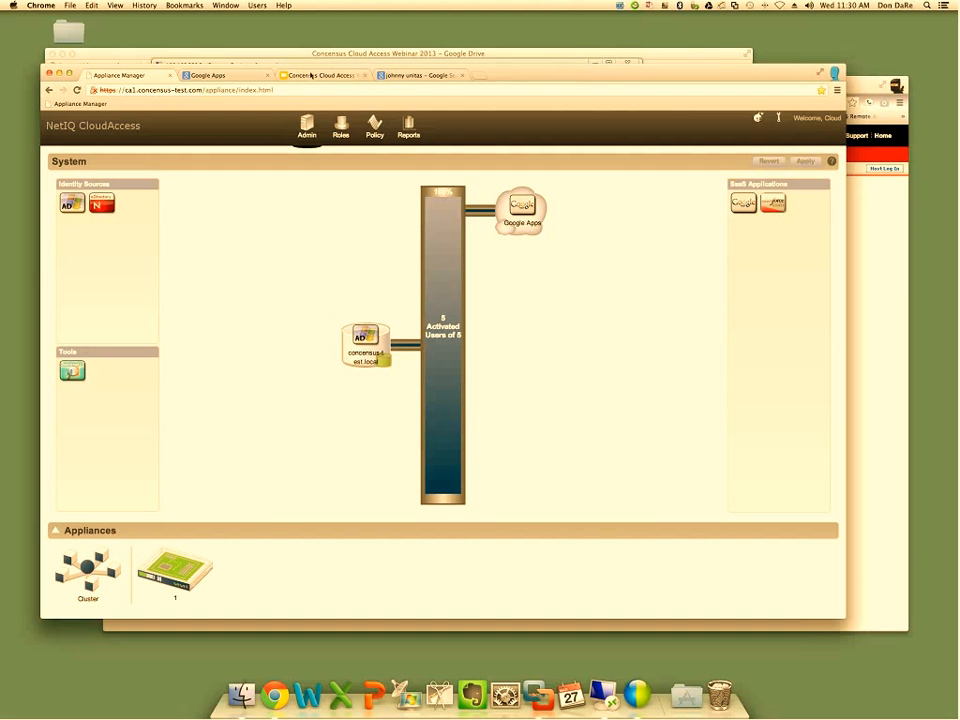
Check the single sign-on setup page under the user settings of the concensus-test.com Google Apps domain
{"action": "left_click", "coordinate": [246, 75]}
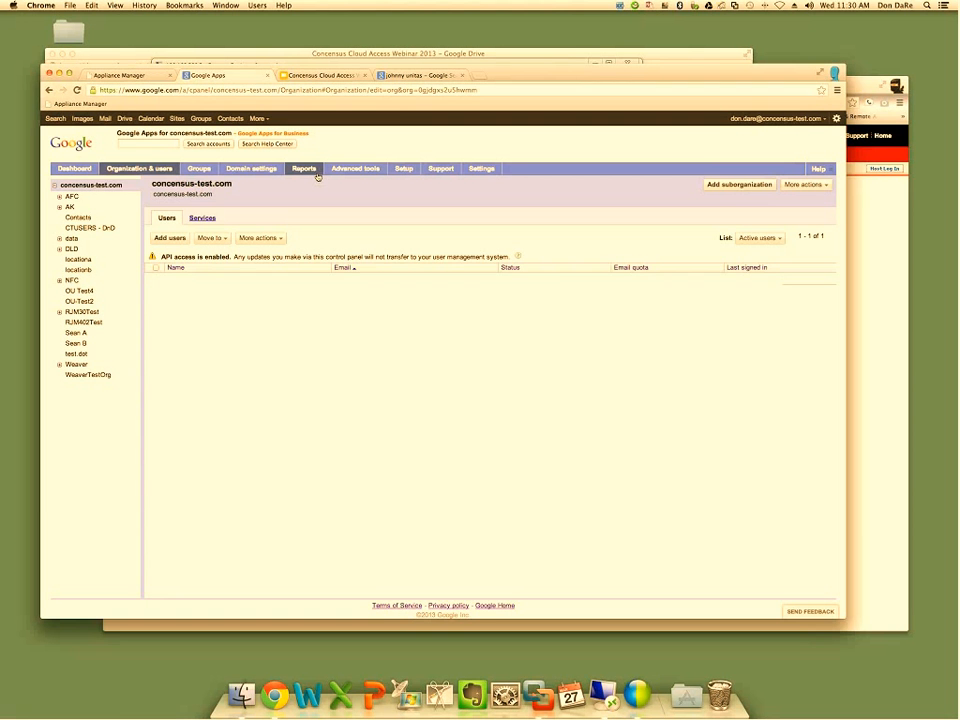
{"action": "left_click", "coordinate": [258, 170]}
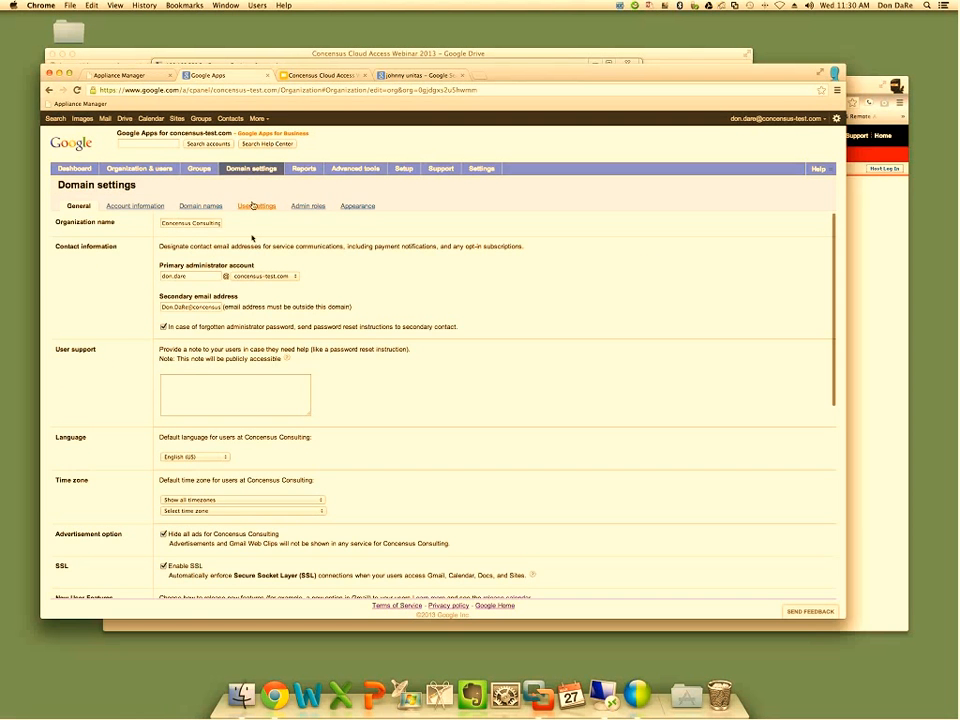
{"action": "left_click", "coordinate": [252, 206]}
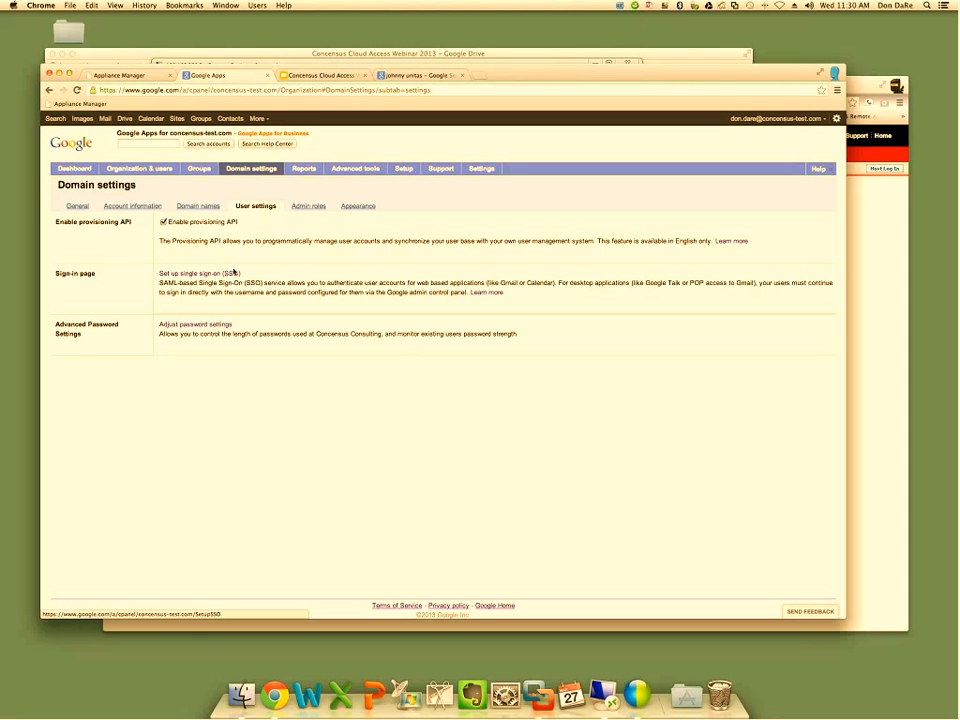
{"action": "left_click", "coordinate": [233, 272]}
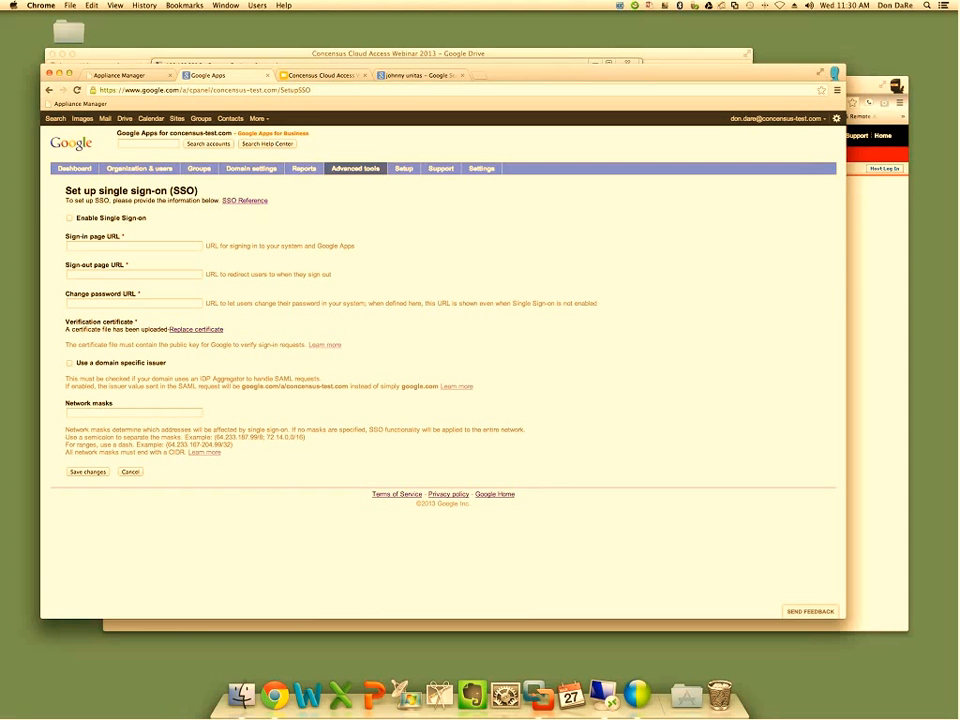
Return to the Appliance Manager, enable mobile access for the Google Apps connector and apply the change
{"action": "left_click", "coordinate": [140, 76]}
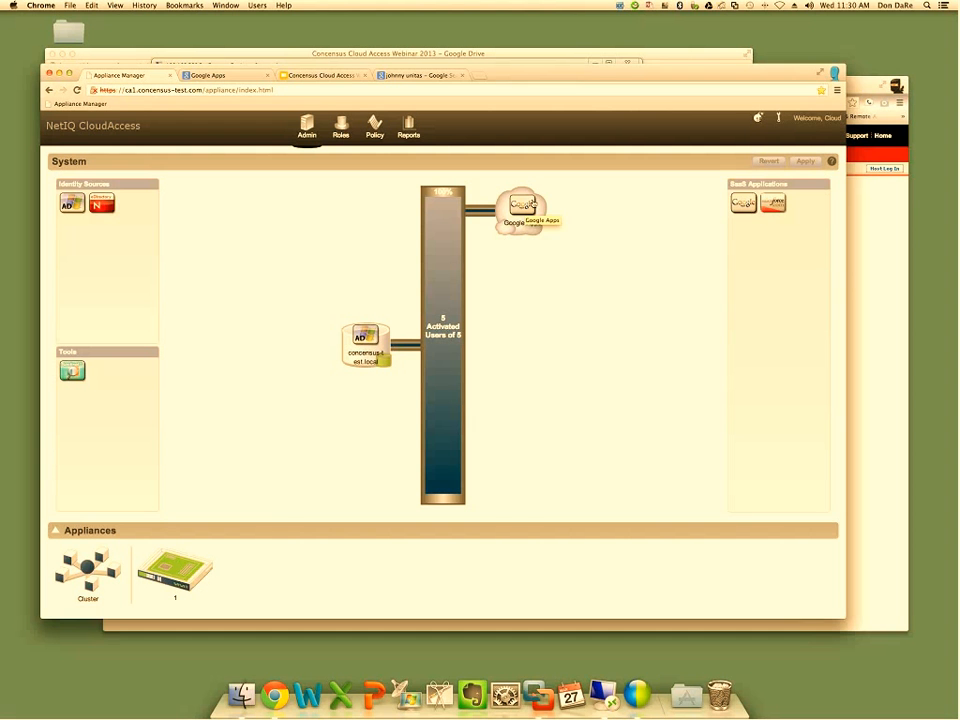
{"action": "left_click", "coordinate": [531, 204]}
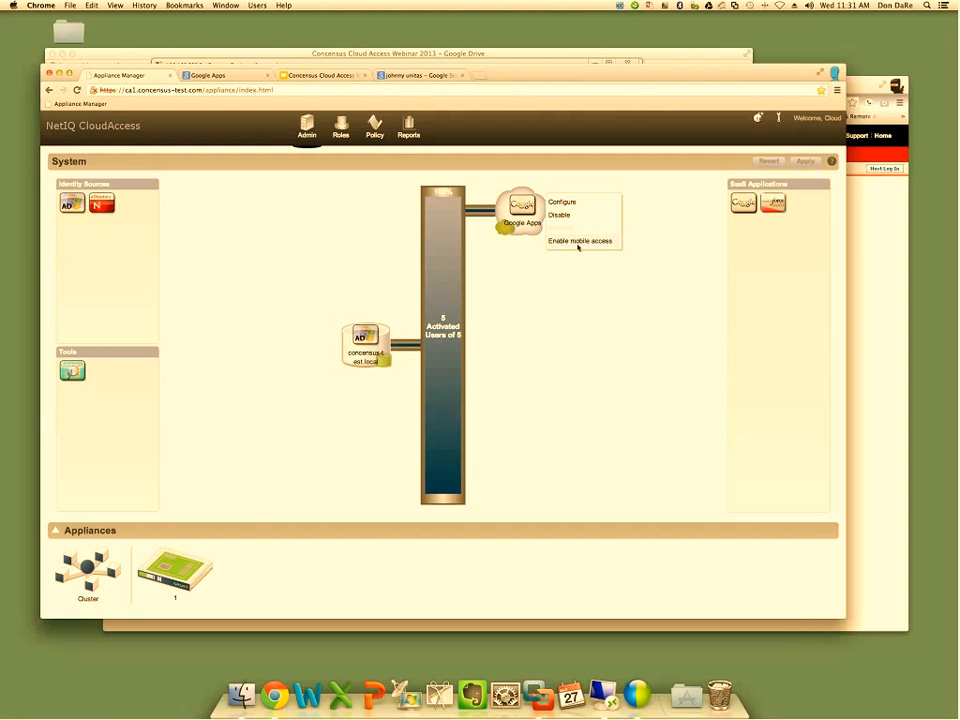
{"action": "left_click", "coordinate": [578, 244]}
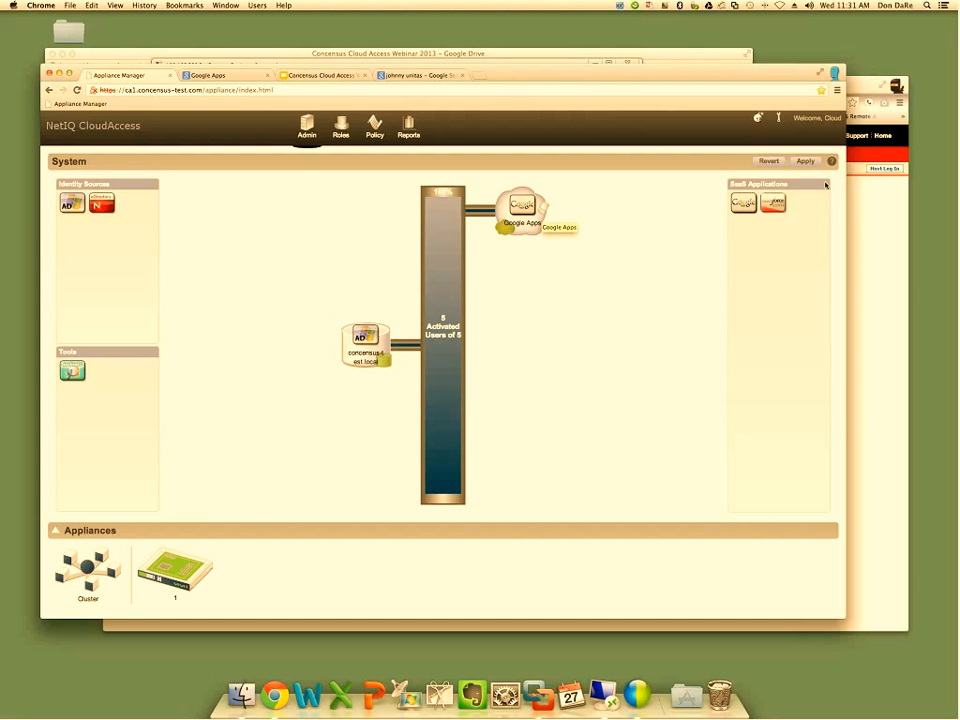
{"action": "left_click", "coordinate": [806, 161]}
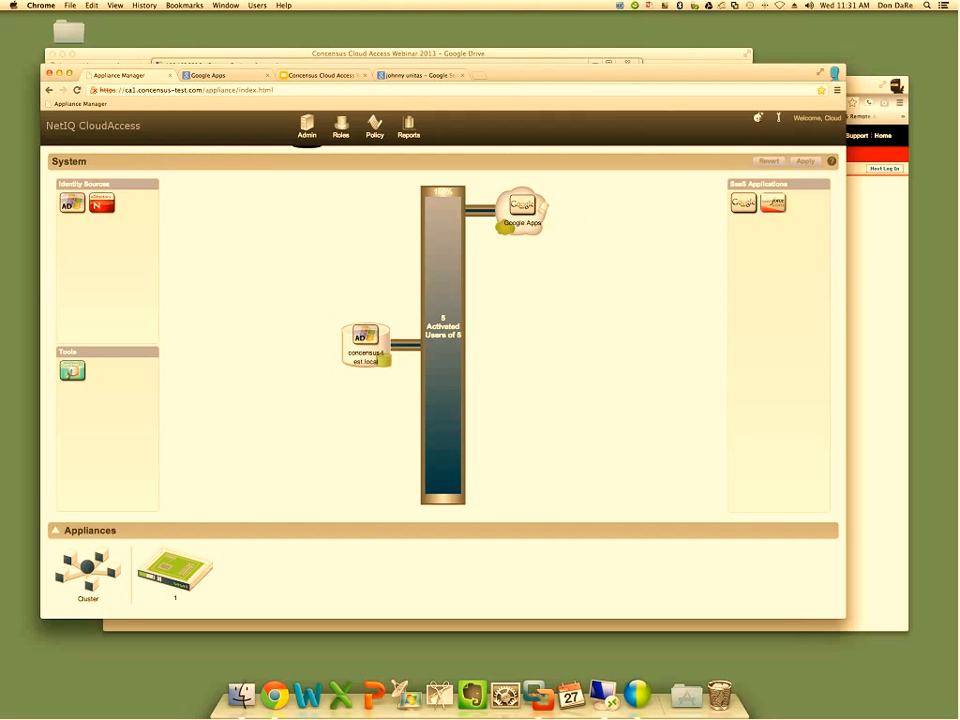
Review who is assigned to the Google Apps Application Owner, Google Apps Approver, Appliance Administrator and Compliance Auditor roles
{"action": "left_click", "coordinate": [340, 127]}
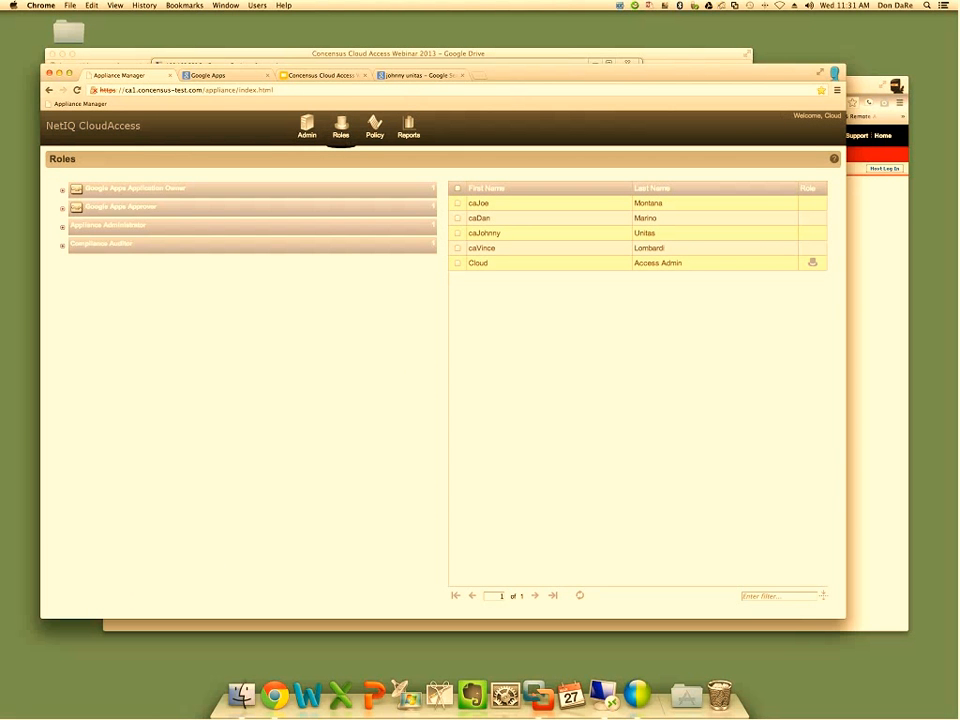
{"action": "left_click", "coordinate": [63, 210]}
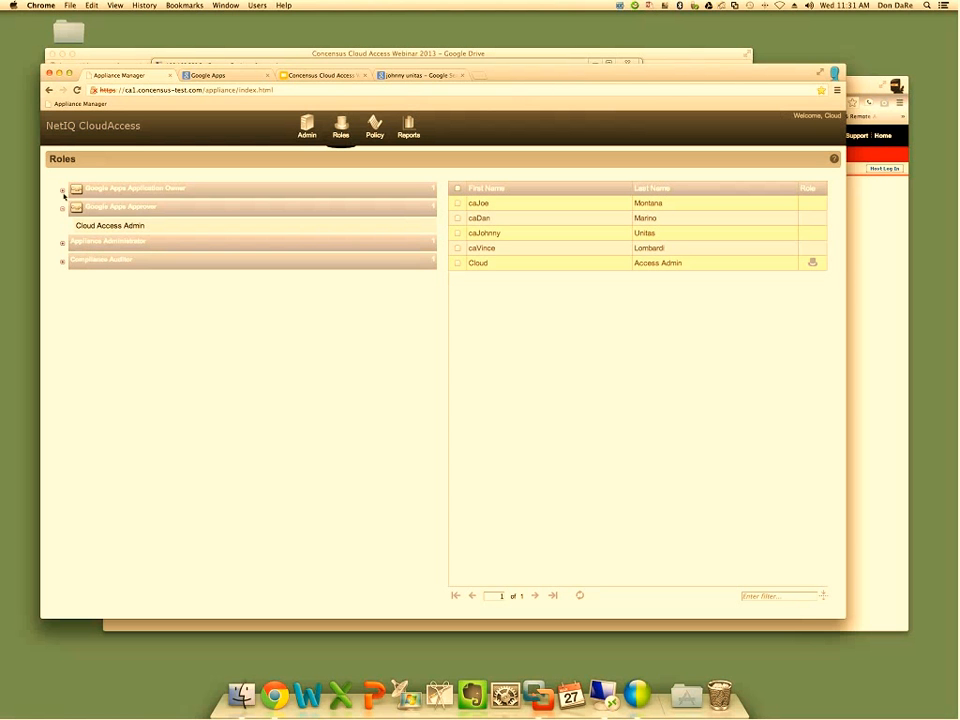
{"action": "left_click", "coordinate": [63, 243]}
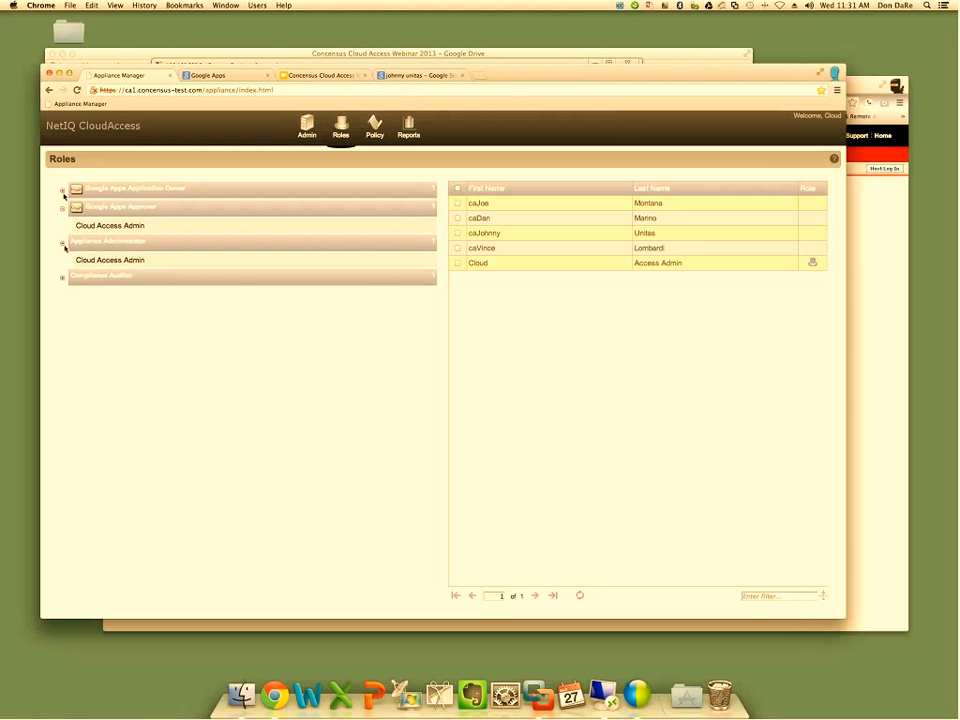
{"action": "left_click", "coordinate": [103, 280]}
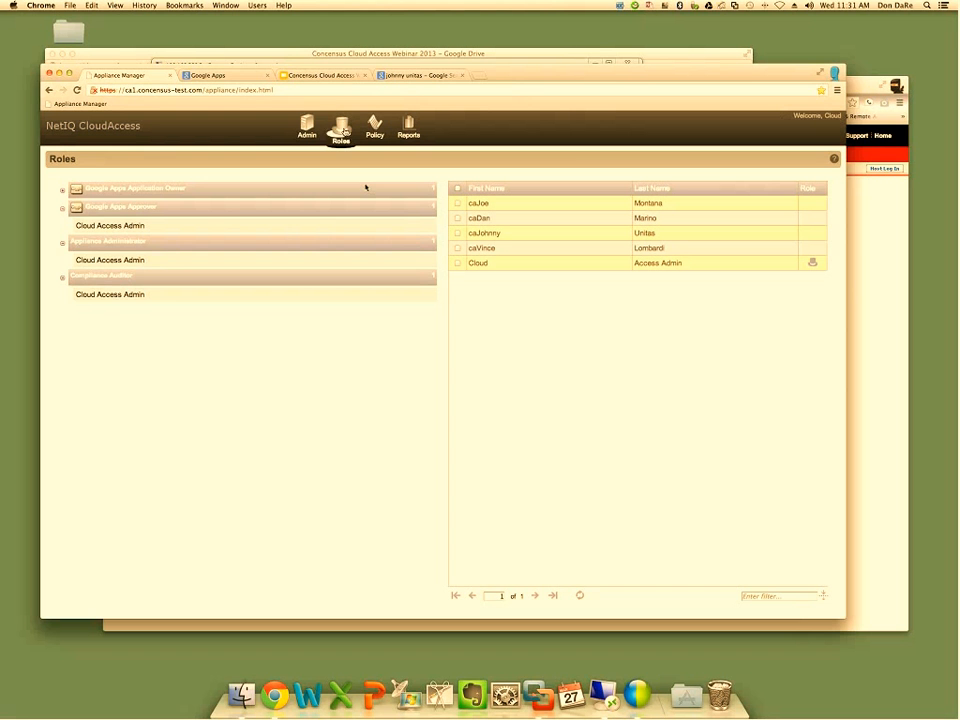
{"action": "left_click", "coordinate": [62, 190]}
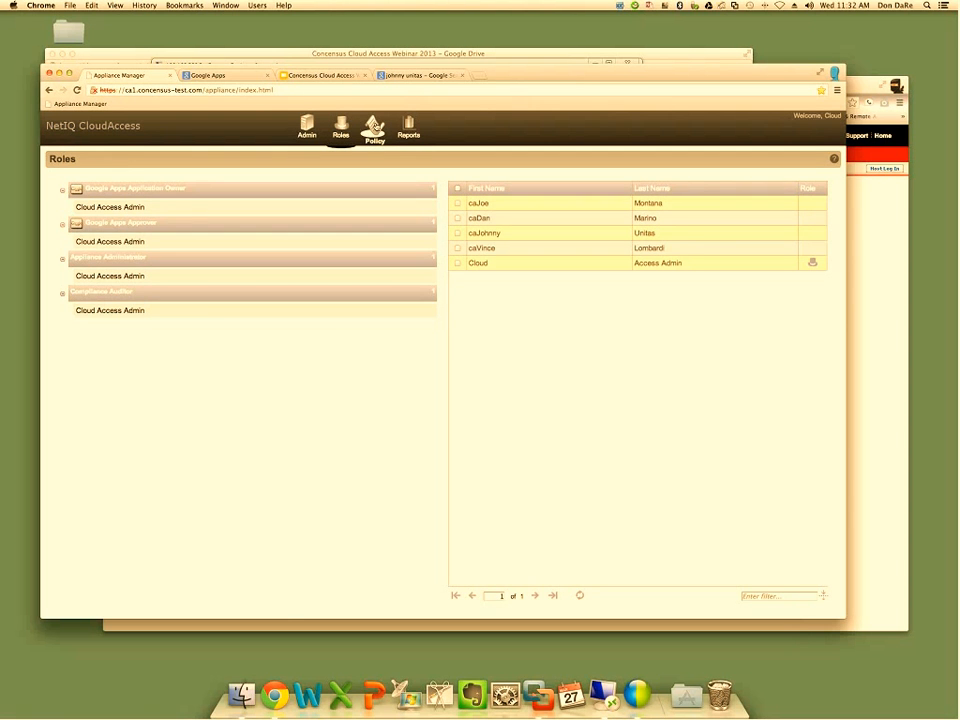
Dismiss the node warning in policy mapping and examine the appliance's operational health, including authentication, provisioning and connectors
{"action": "left_click", "coordinate": [374, 128]}
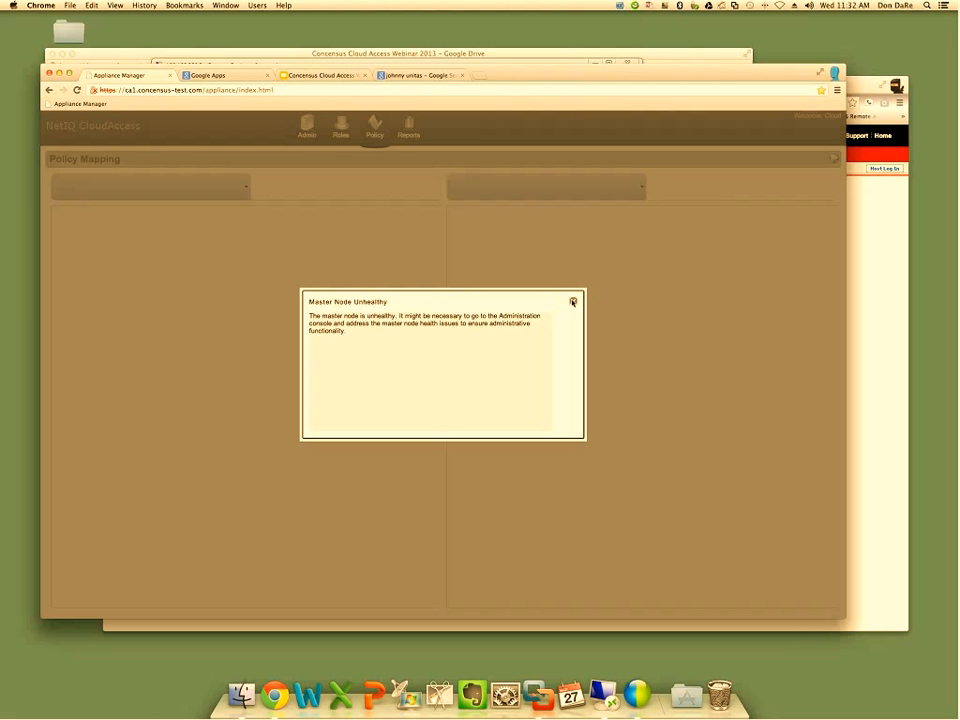
{"action": "left_click", "coordinate": [573, 302]}
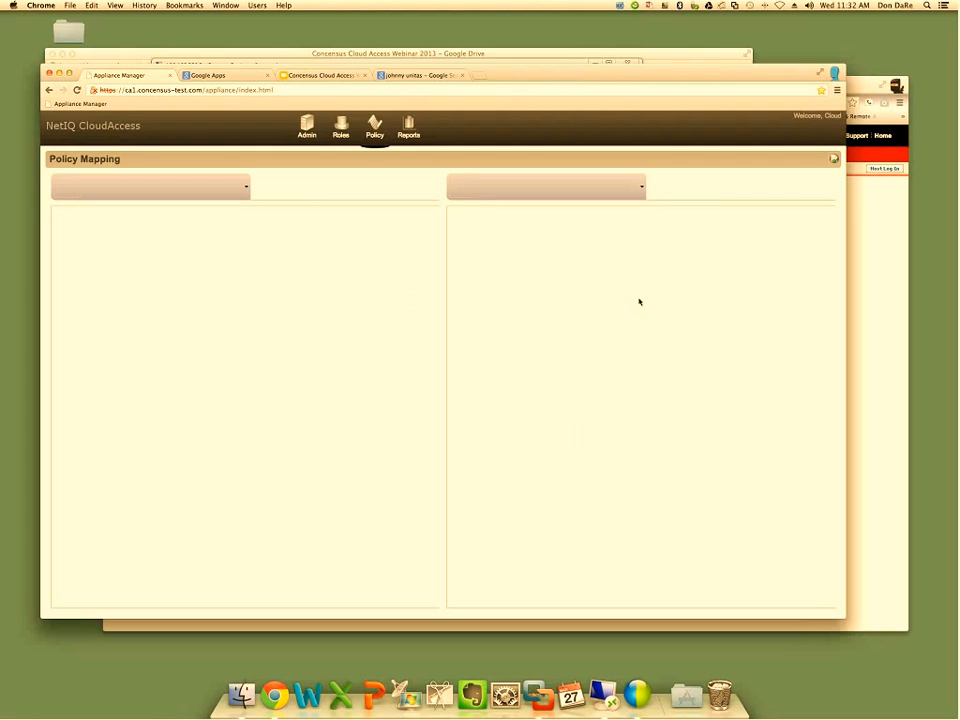
{"action": "left_click", "coordinate": [308, 128]}
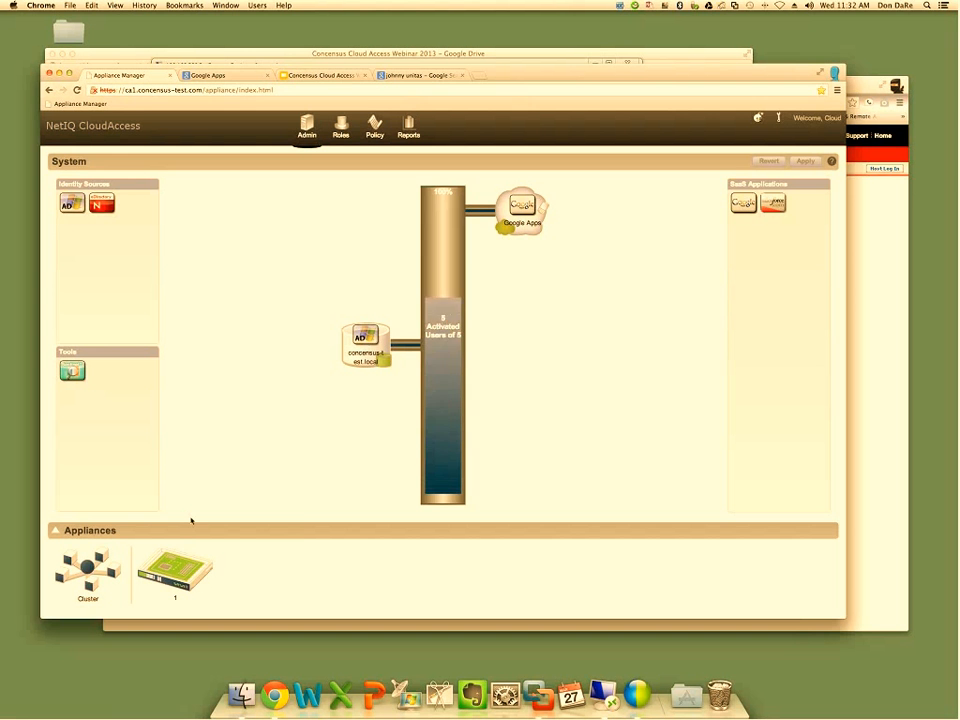
{"action": "left_click", "coordinate": [168, 573]}
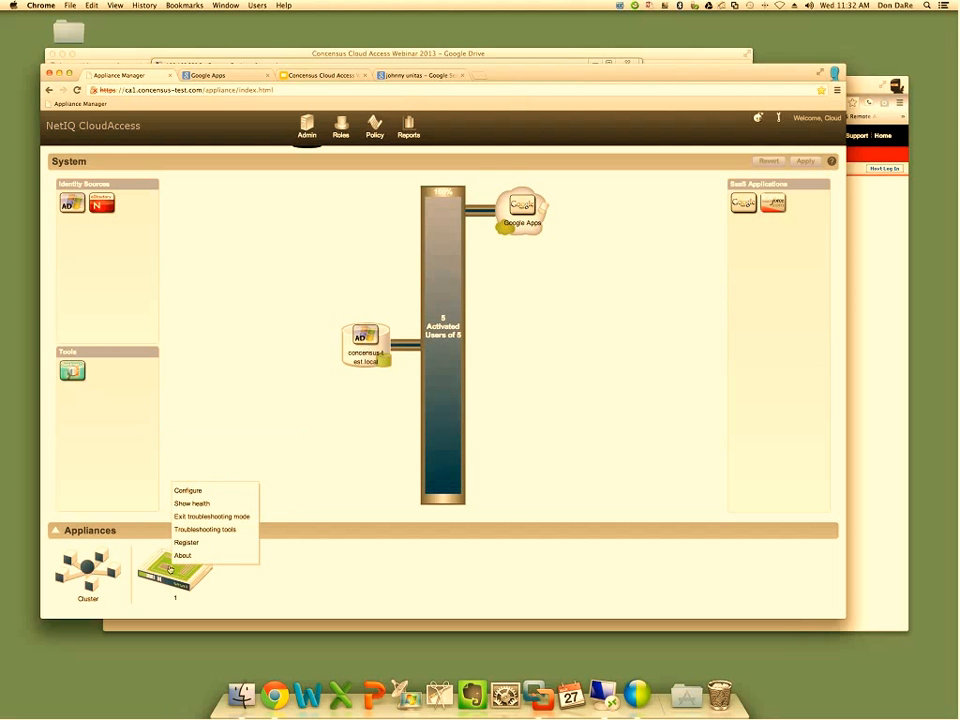
{"action": "left_click", "coordinate": [206, 504]}
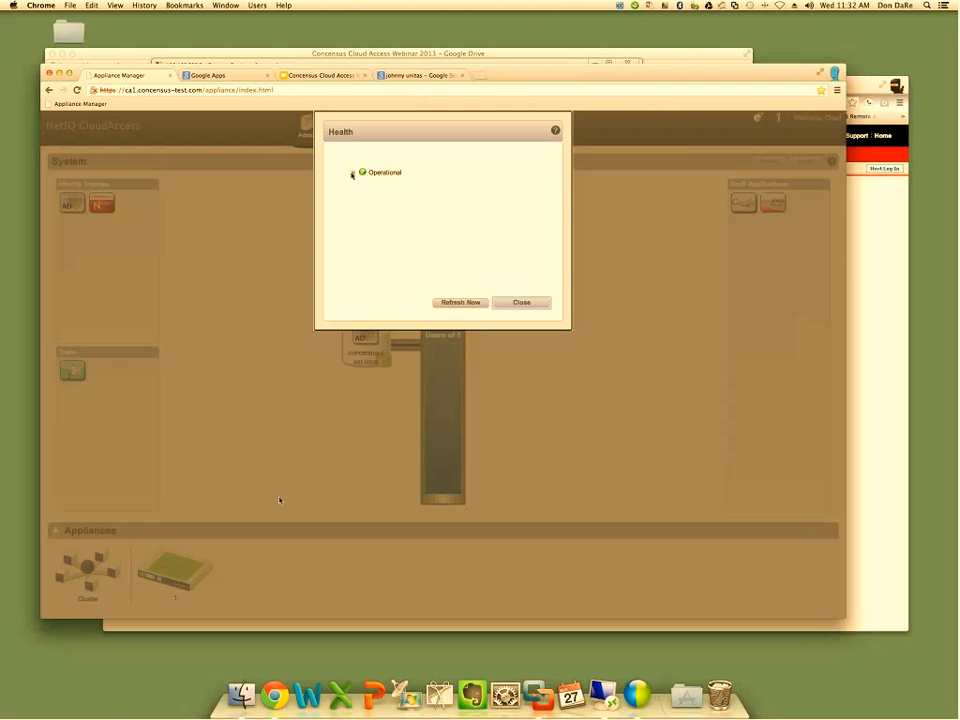
{"action": "left_click", "coordinate": [352, 173]}
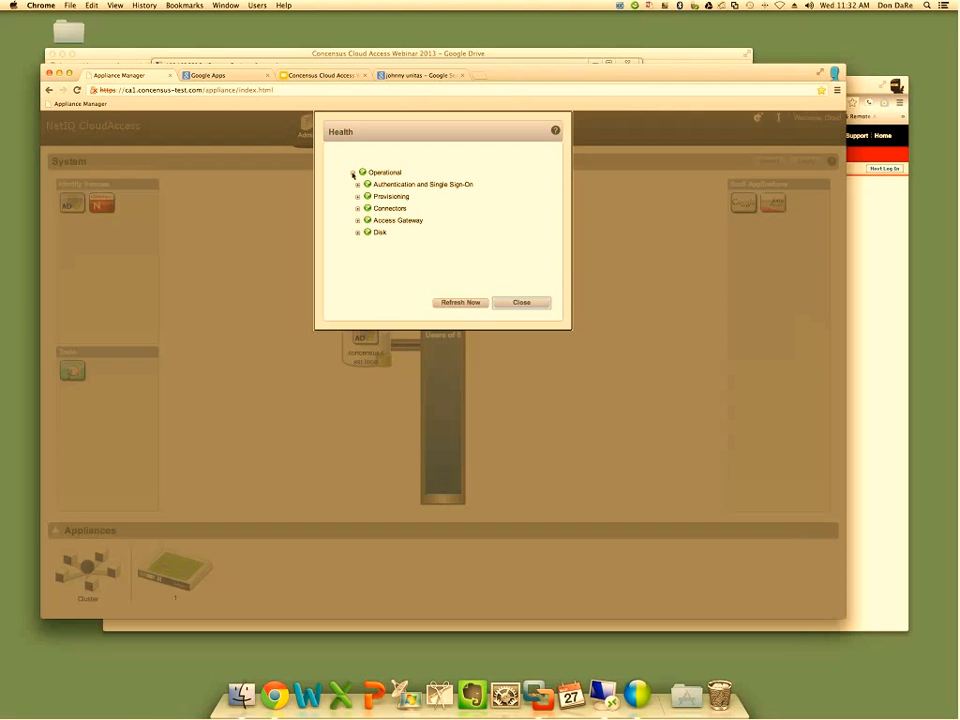
{"action": "left_click", "coordinate": [357, 184]}
{"action": "left_click", "coordinate": [358, 232]}
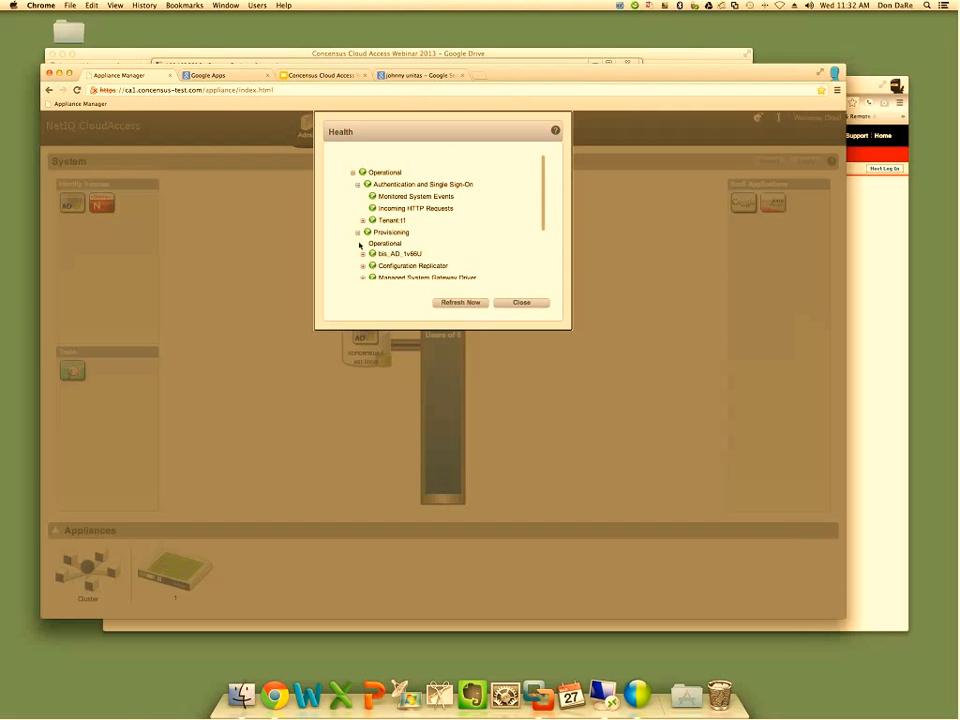
{"action": "left_click_drag", "start_coordinate": [543, 206], "coordinate": [541, 265]}
{"action": "left_click", "coordinate": [357, 248]}
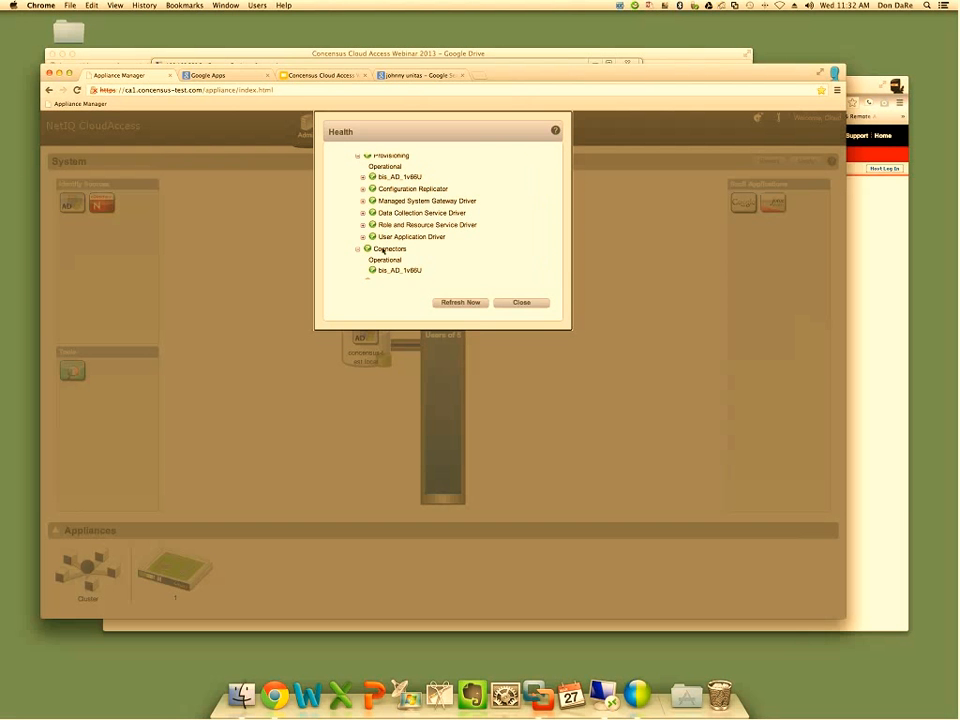
{"action": "scroll", "coordinate": [508, 238], "scroll_direction": "down", "scroll_amount": 2}
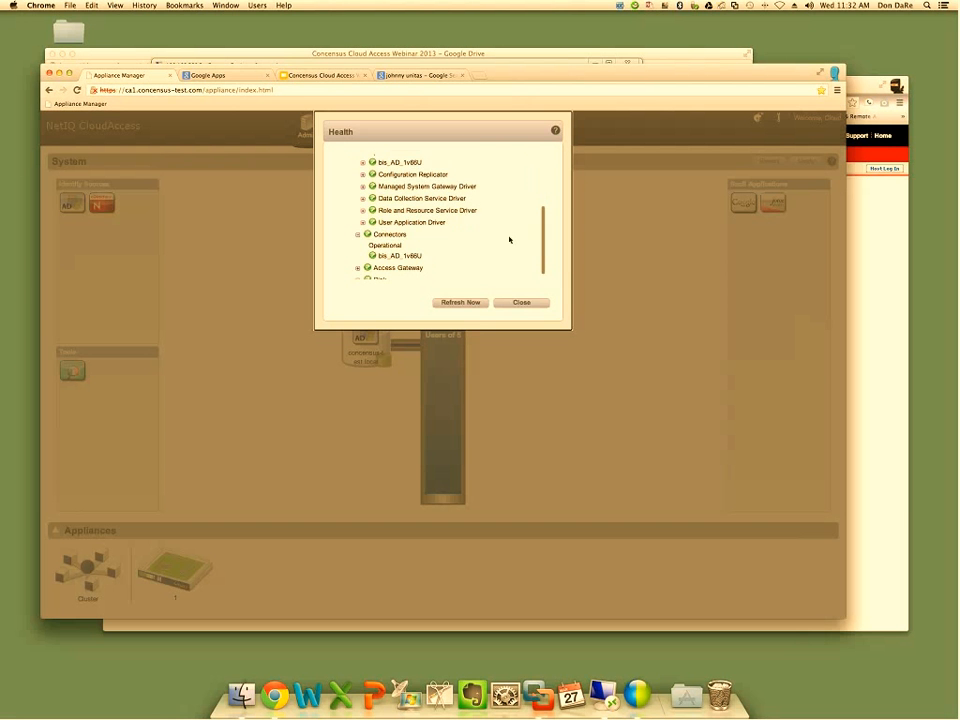
{"action": "left_click", "coordinate": [521, 302]}
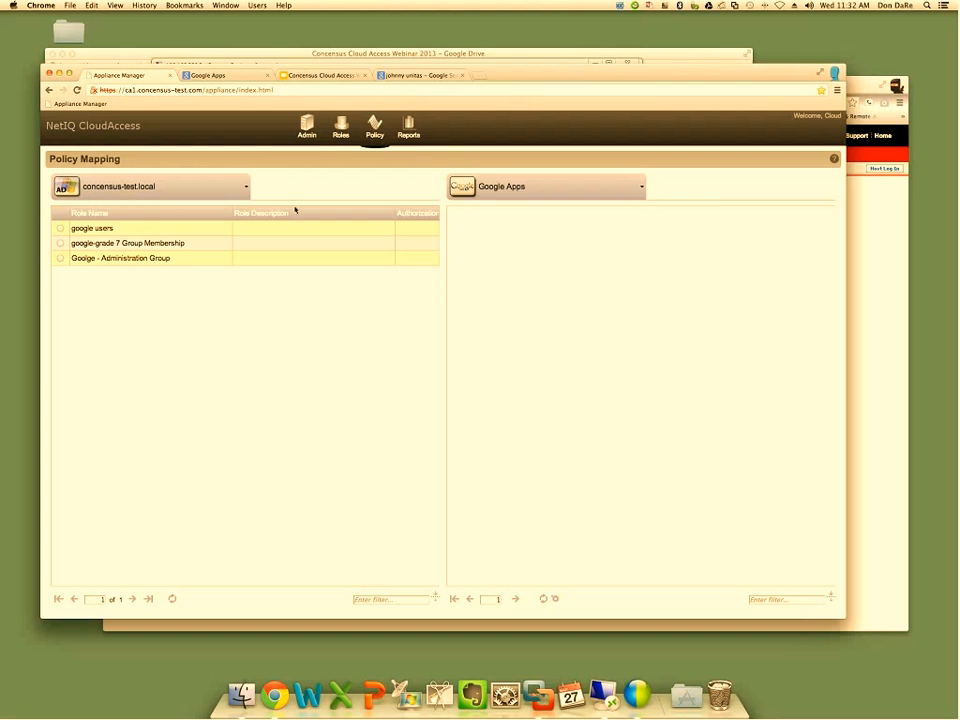
In policy mapping, choose Google Apps as the target application and load its authorizations
{"action": "left_click", "coordinate": [642, 189]}
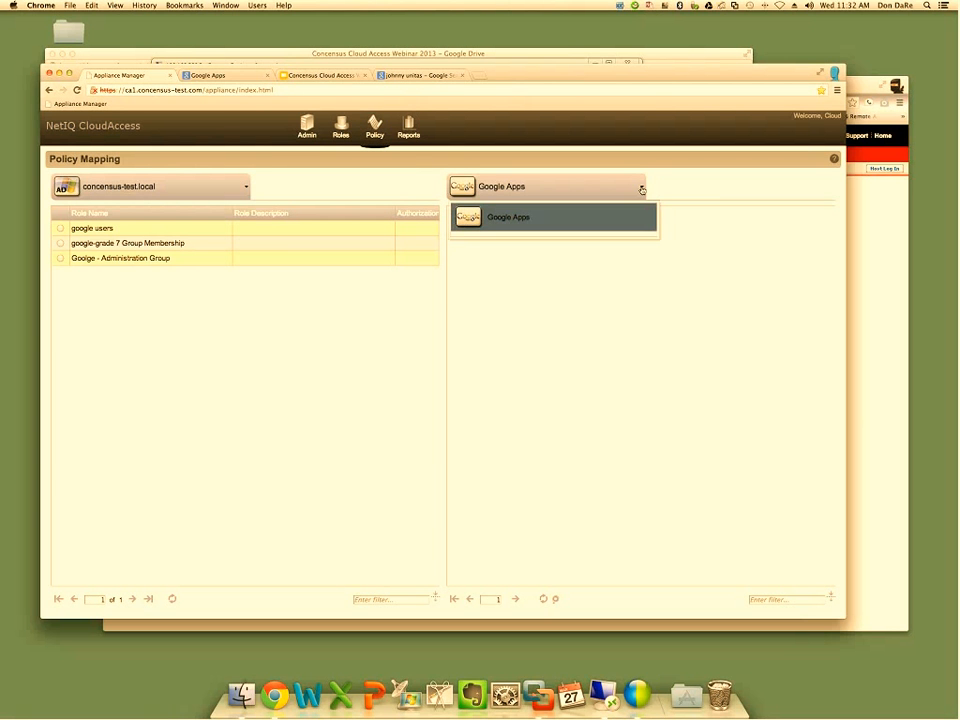
{"action": "left_click", "coordinate": [494, 218]}
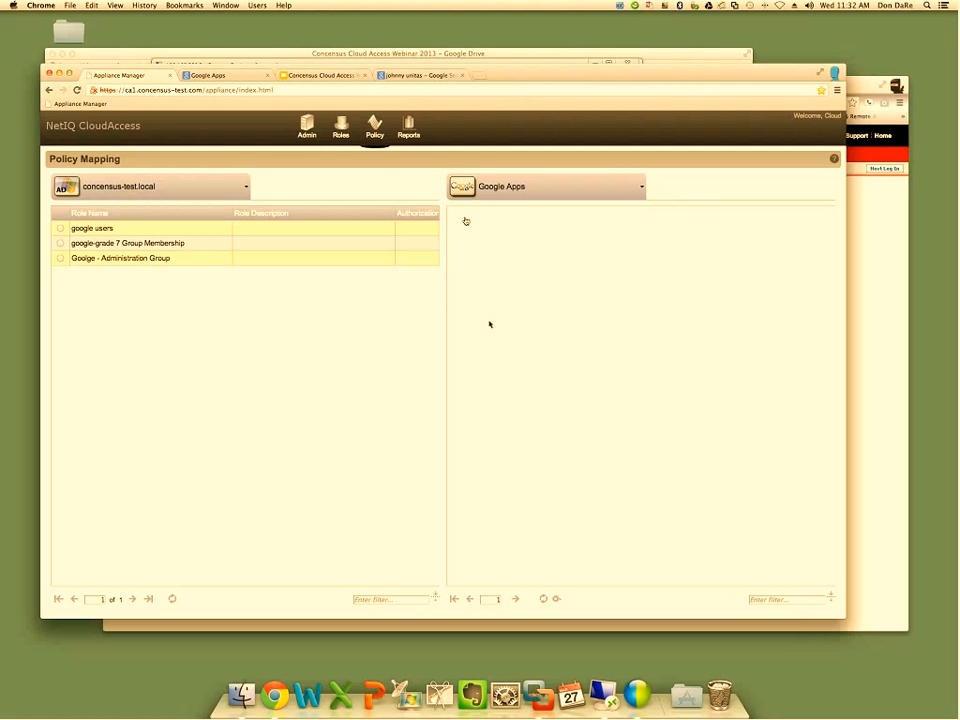
{"action": "left_click_drag", "start_coordinate": [714, 81], "coordinate": [679, 76]}
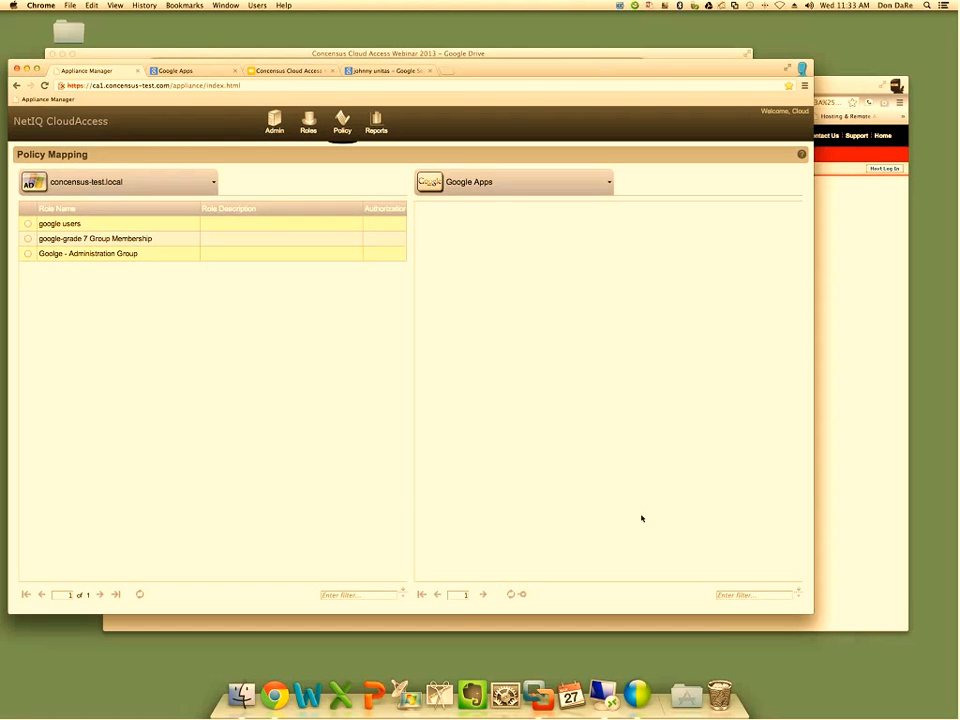
{"action": "left_click", "coordinate": [520, 595]}
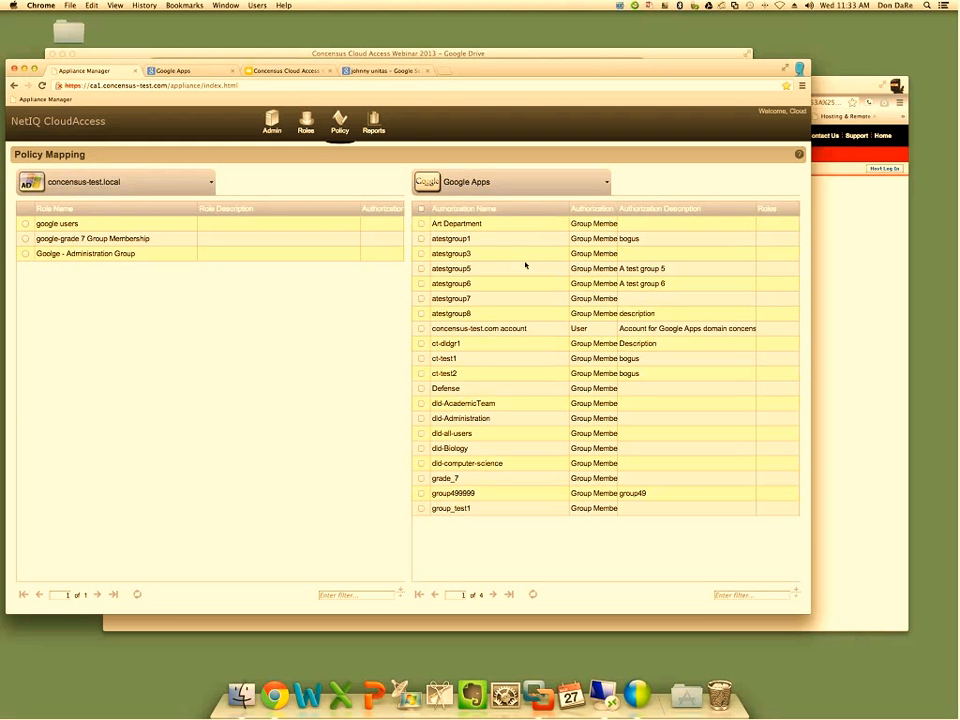
Look through the group list in the concensus-test.com Google Apps console and return to the Appliance Manager's policy mapping
{"action": "left_click", "coordinate": [203, 72]}
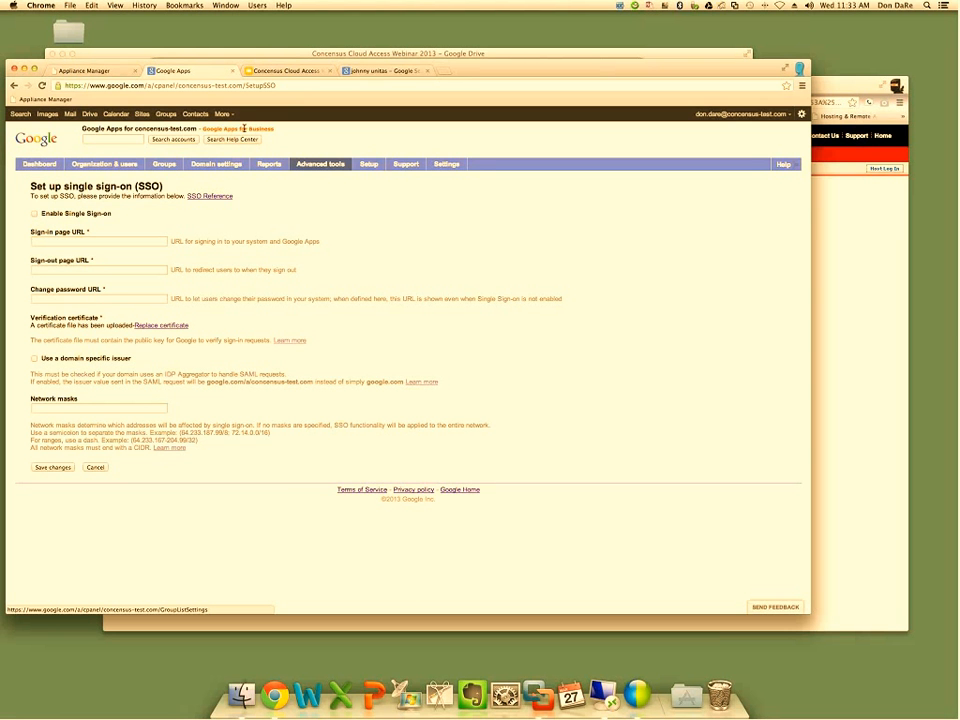
{"action": "left_click", "coordinate": [164, 164]}
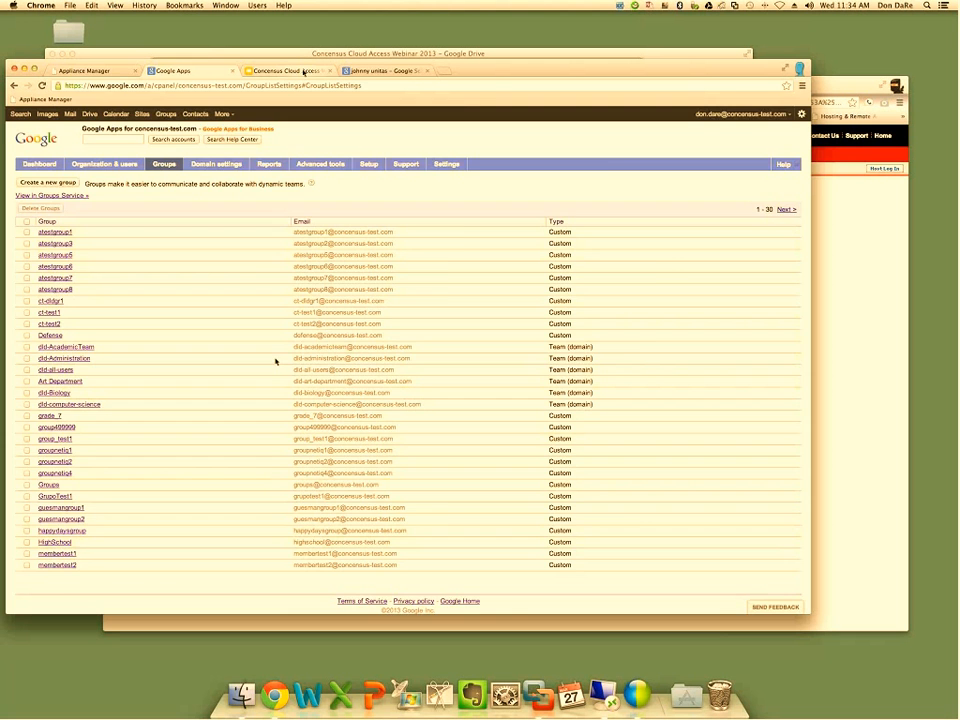
{"action": "left_click", "coordinate": [92, 71]}
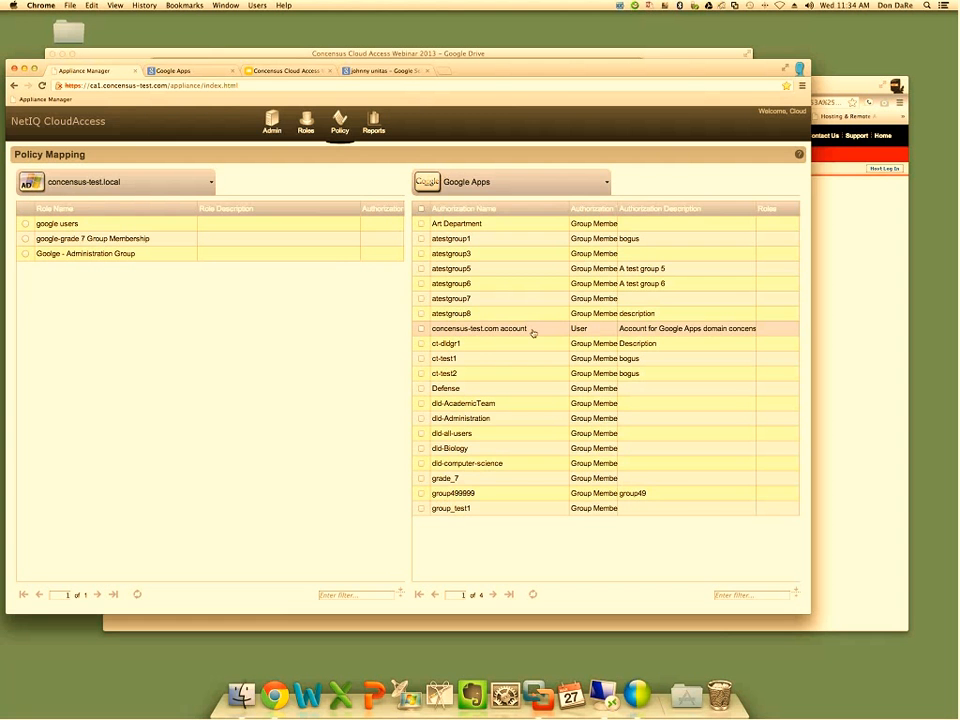
Map the concensus-test.com account to the google users role, try out the approval requirement and confirm the mapping
{"action": "left_click", "coordinate": [468, 330]}
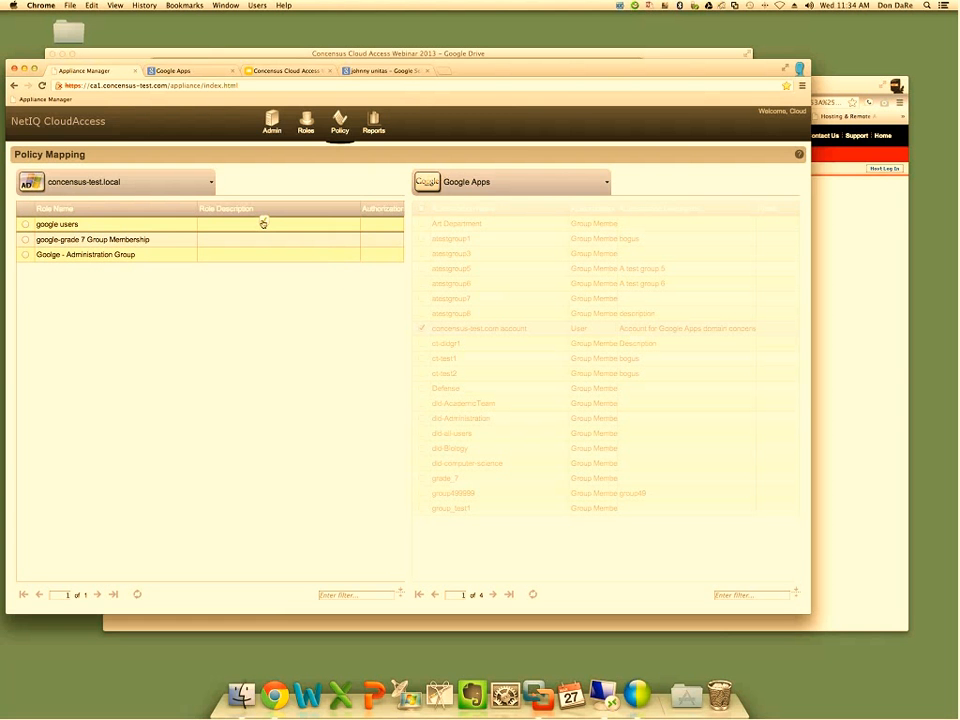
{"action": "left_click_drag", "start_coordinate": [262, 226], "coordinate": [261, 227]}
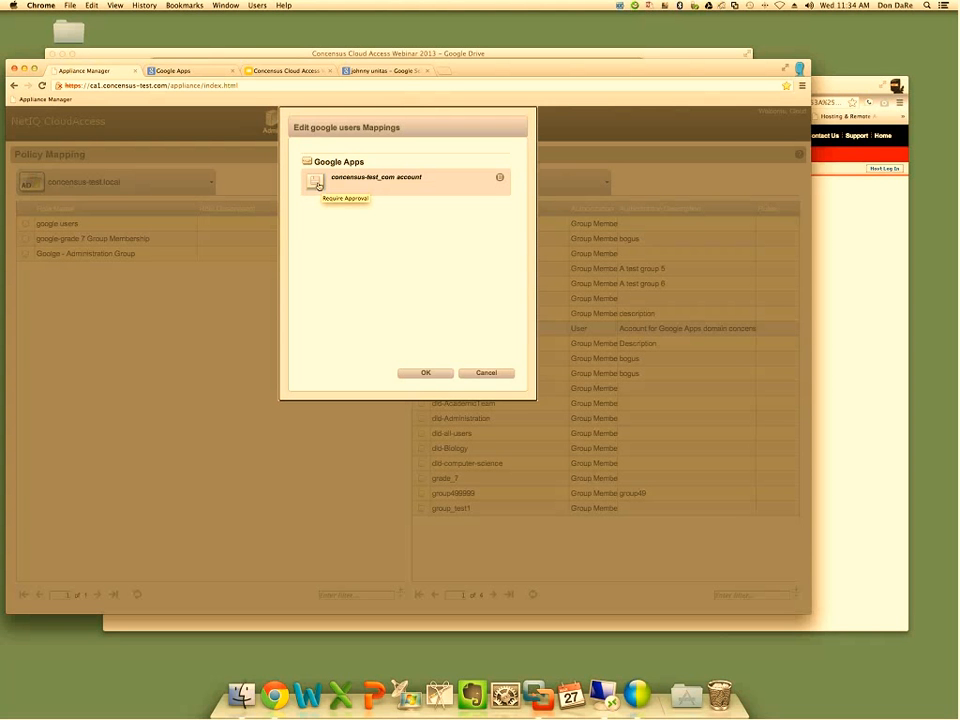
{"action": "left_click", "coordinate": [316, 183]}
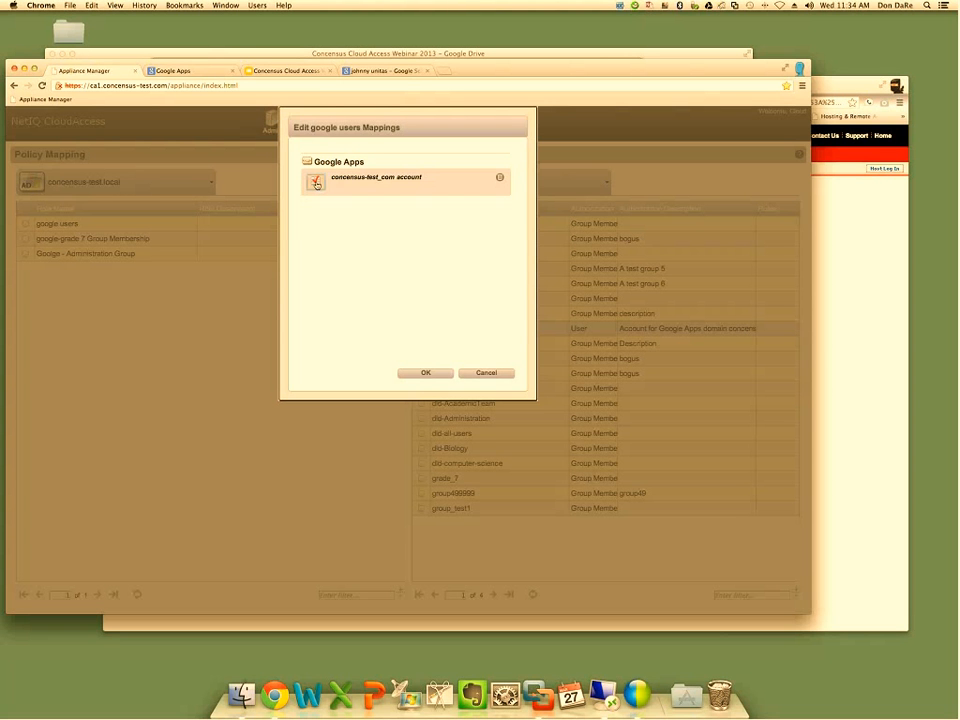
{"action": "left_click", "coordinate": [316, 183]}
{"action": "left_click", "coordinate": [425, 374]}
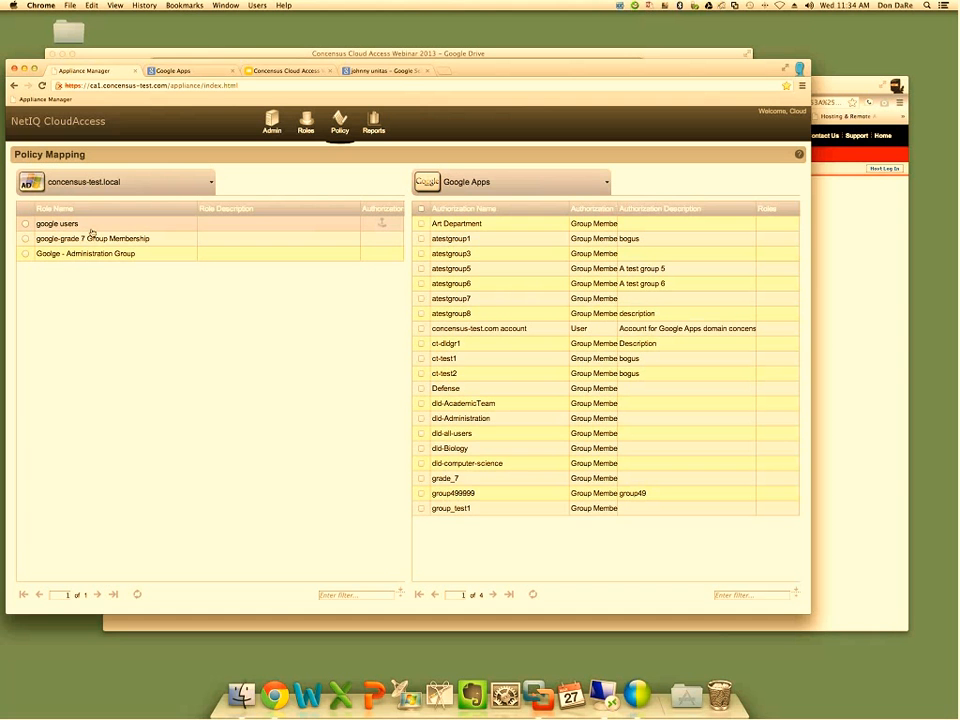
Select the google users role and mark the concensus-test.com account, Defense, atestgroup3 and atestgroup5 authorizations together
{"action": "left_click", "coordinate": [25, 224]}
{"action": "left_click", "coordinate": [57, 224]}
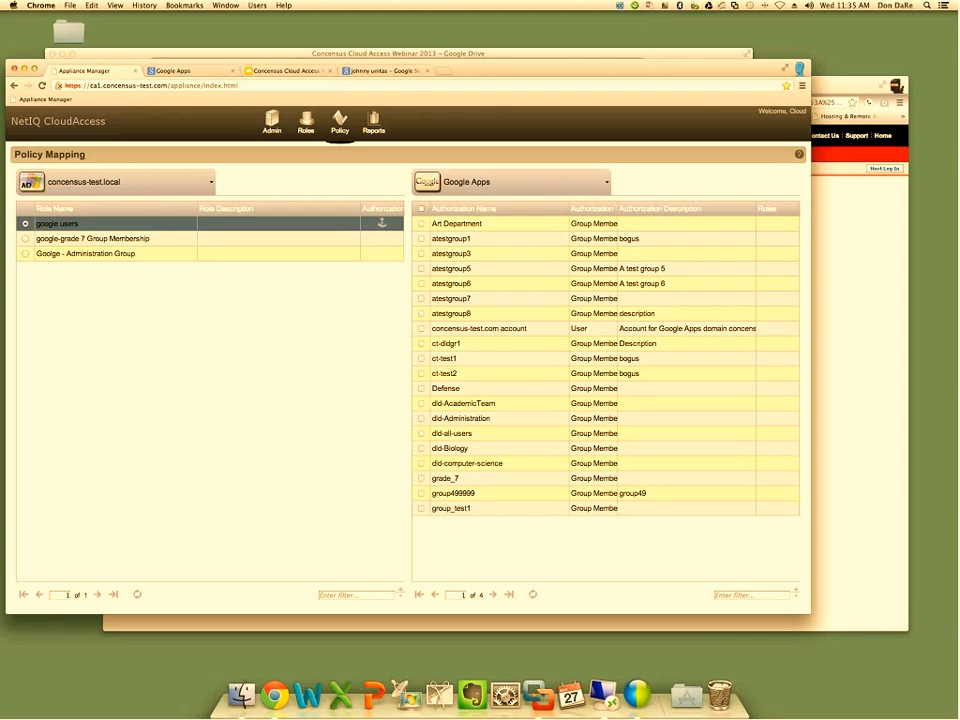
{"action": "left_click_drag", "start_coordinate": [507, 328], "coordinate": [203, 226]}
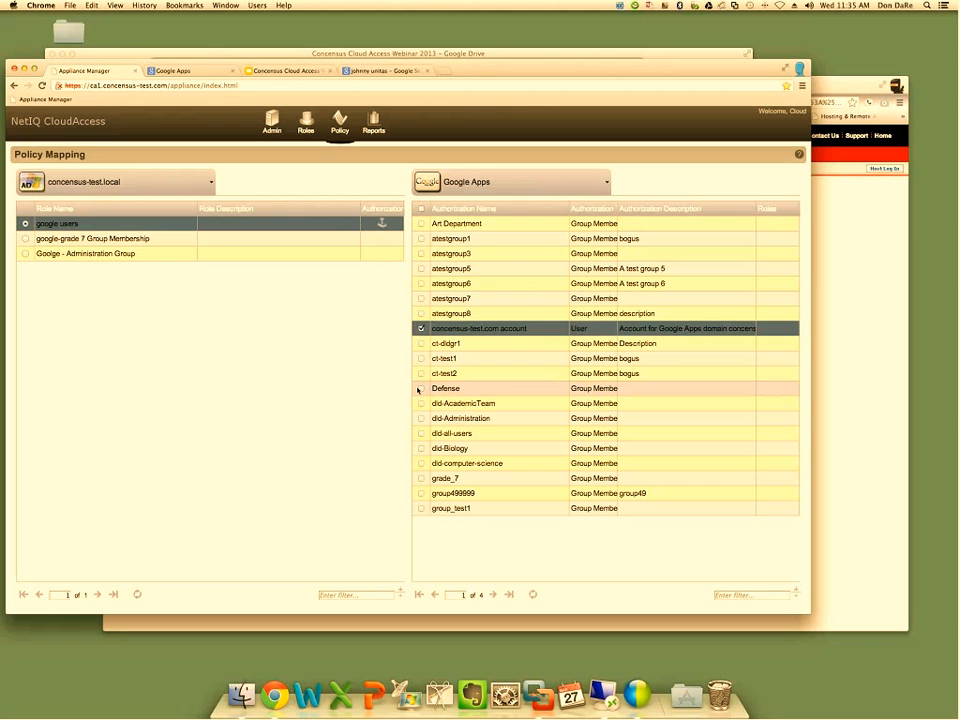
{"action": "left_click", "coordinate": [420, 389]}
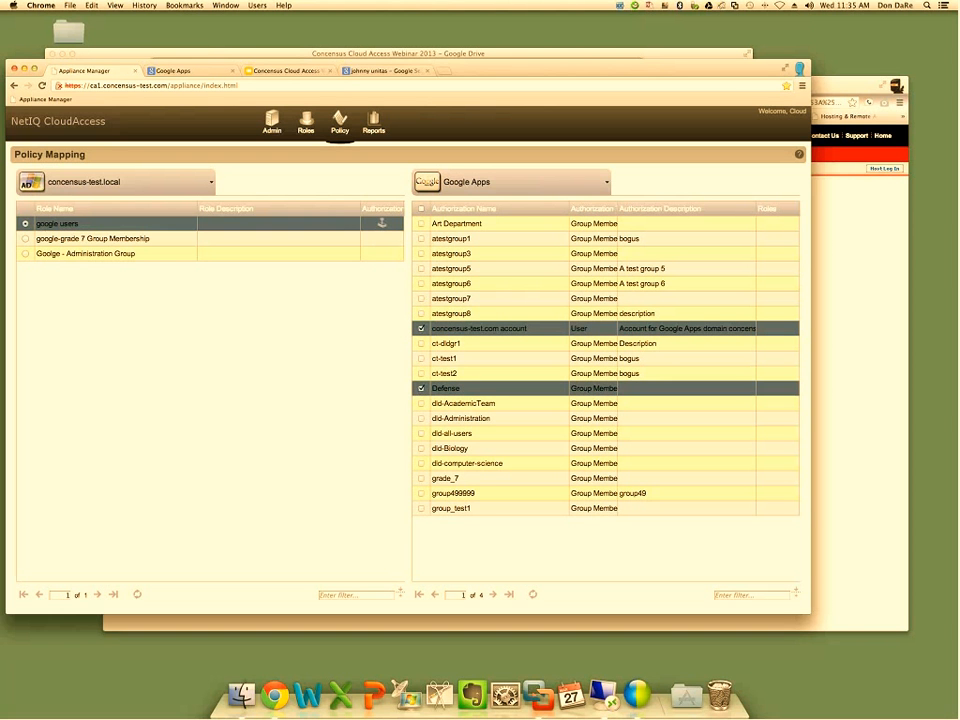
{"action": "left_click", "coordinate": [420, 254]}
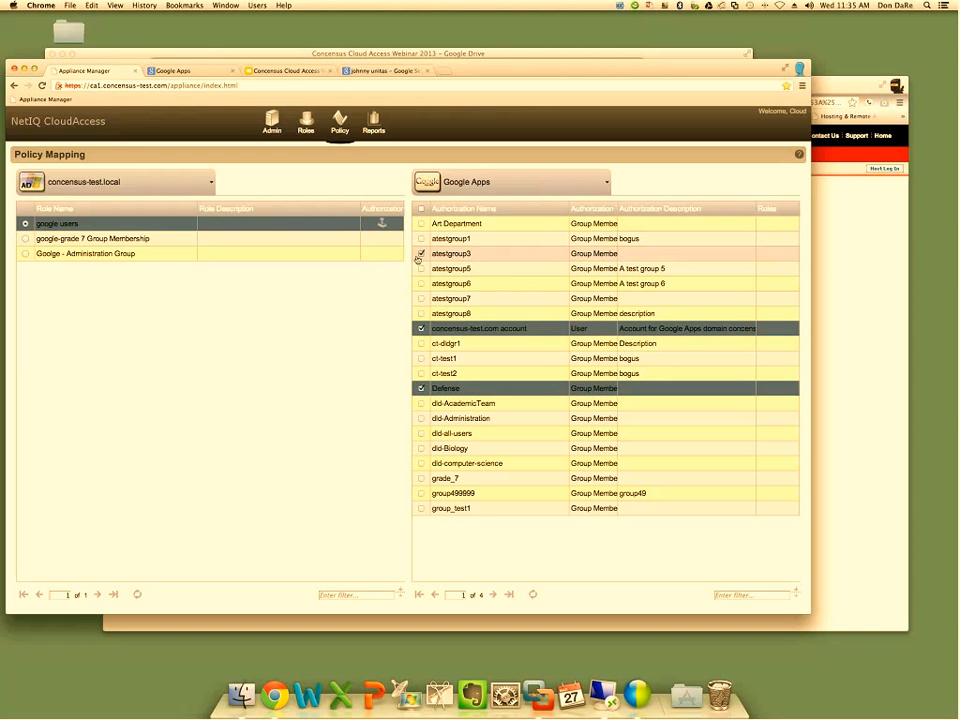
{"action": "left_click", "coordinate": [421, 268]}
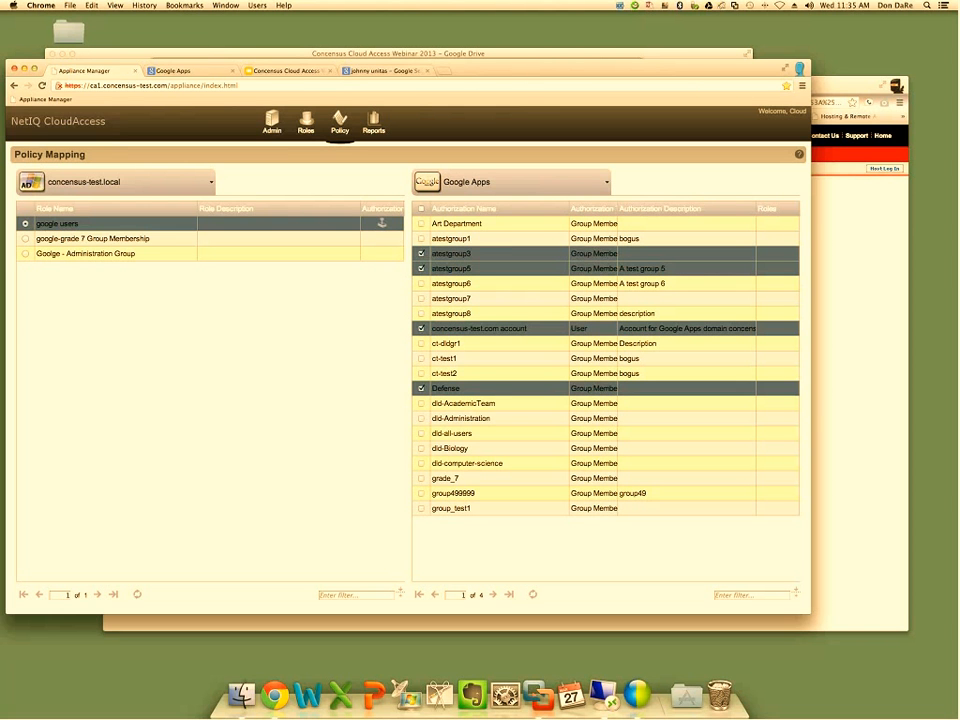
{"action": "left_click", "coordinate": [162, 226]}
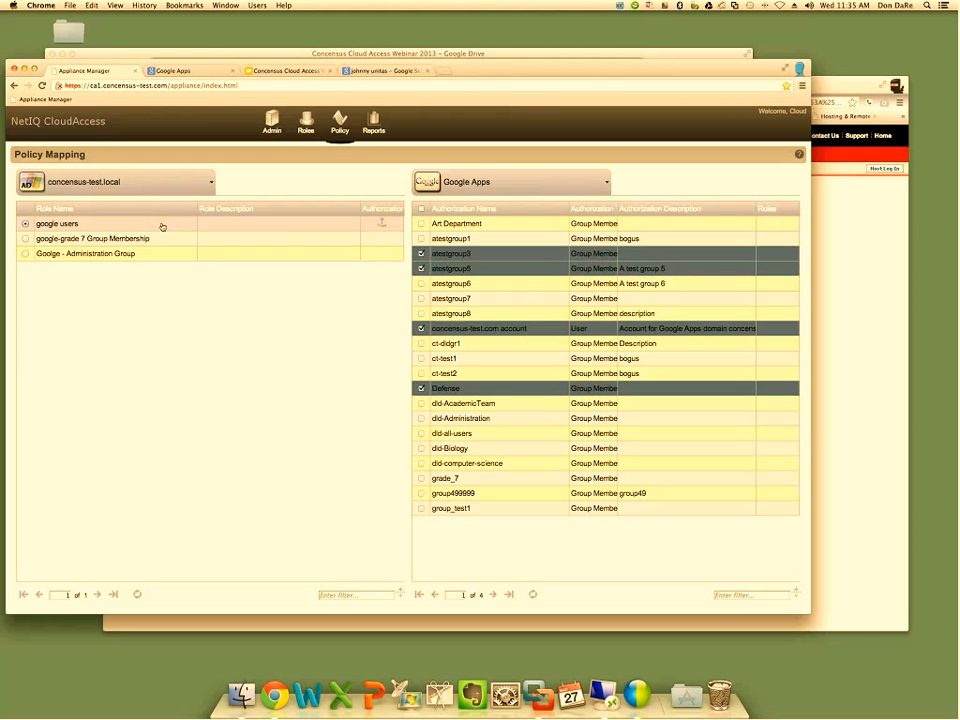
{"action": "left_click", "coordinate": [292, 225]}
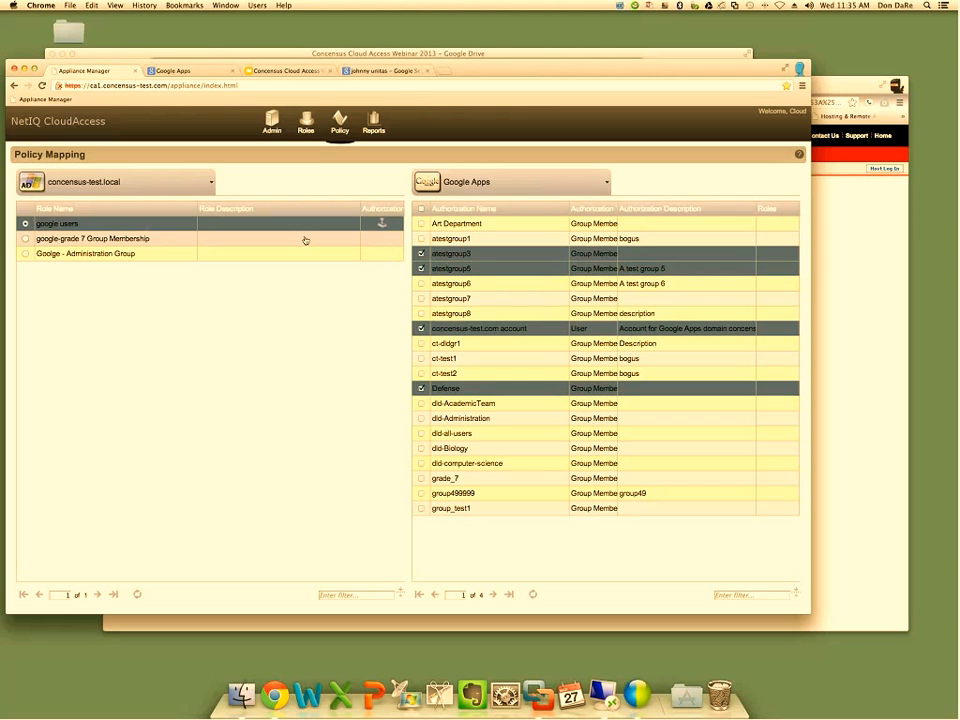
Map the marked atestgroup3, atestgroup5, concensus-test.com account and Defense authorizations to the google-grade 7 Group Membership role and confirm the mapping
{"action": "left_click", "coordinate": [305, 240]}
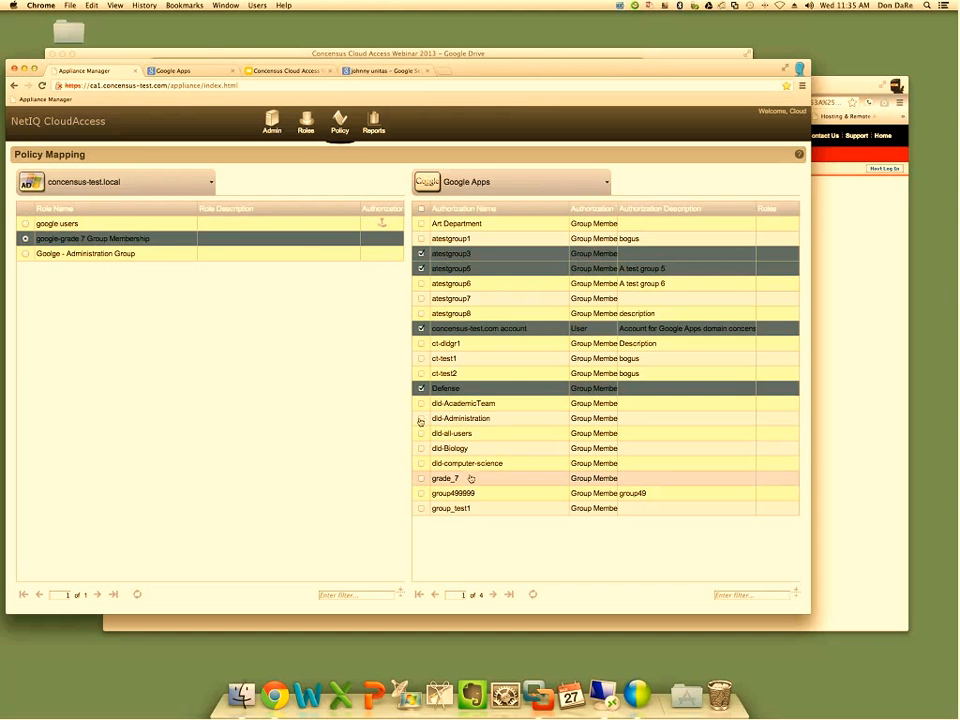
{"action": "left_click_drag", "start_coordinate": [471, 479], "coordinate": [141, 243]}
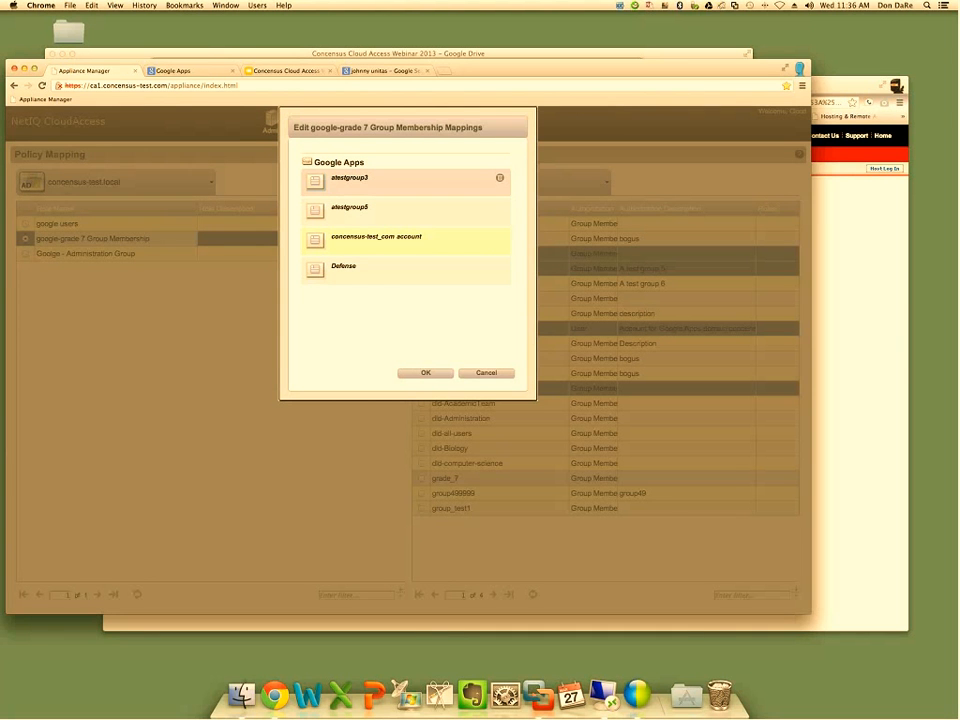
{"action": "left_click", "coordinate": [406, 372]}
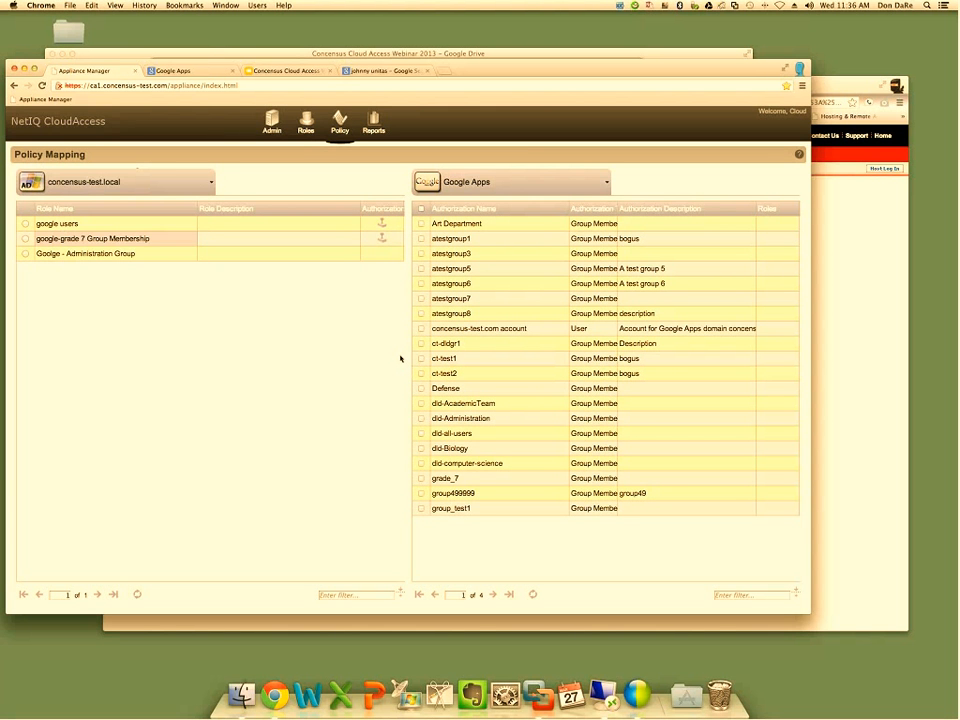
Select the google-grade 7 Group Membership role and mark the grade_7 authorization
{"action": "left_click", "coordinate": [137, 243]}
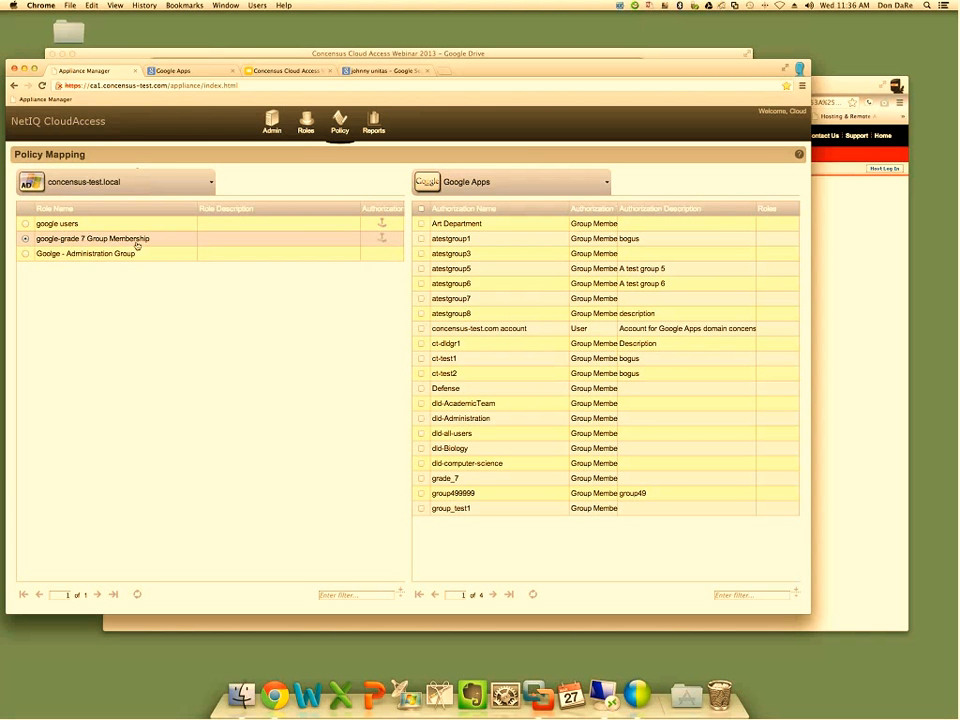
{"action": "left_click", "coordinate": [137, 245]}
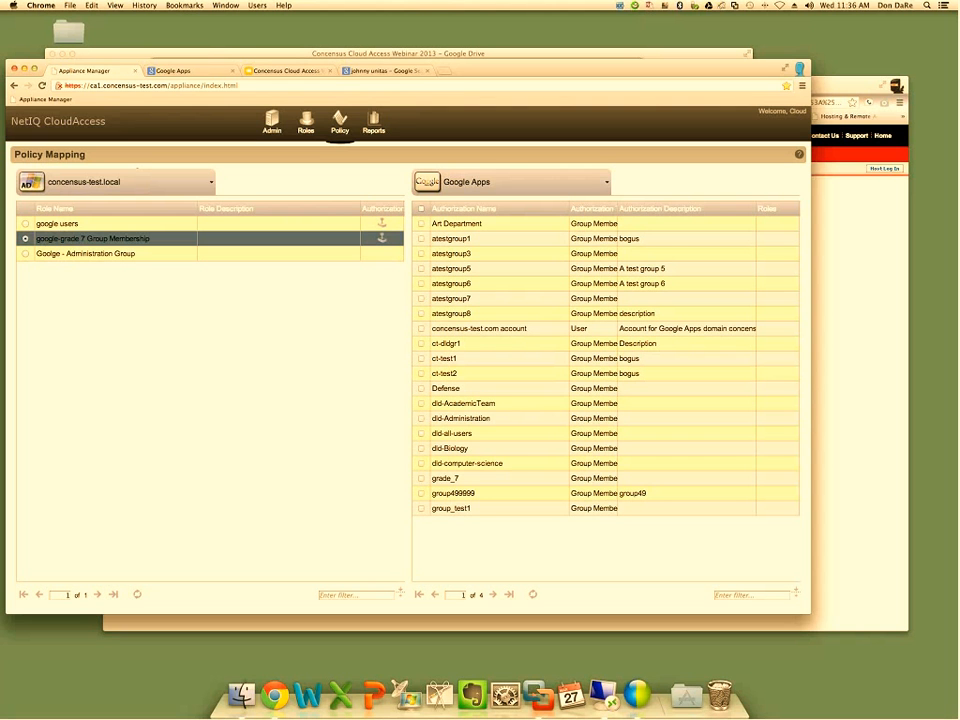
{"action": "left_click", "coordinate": [422, 479]}
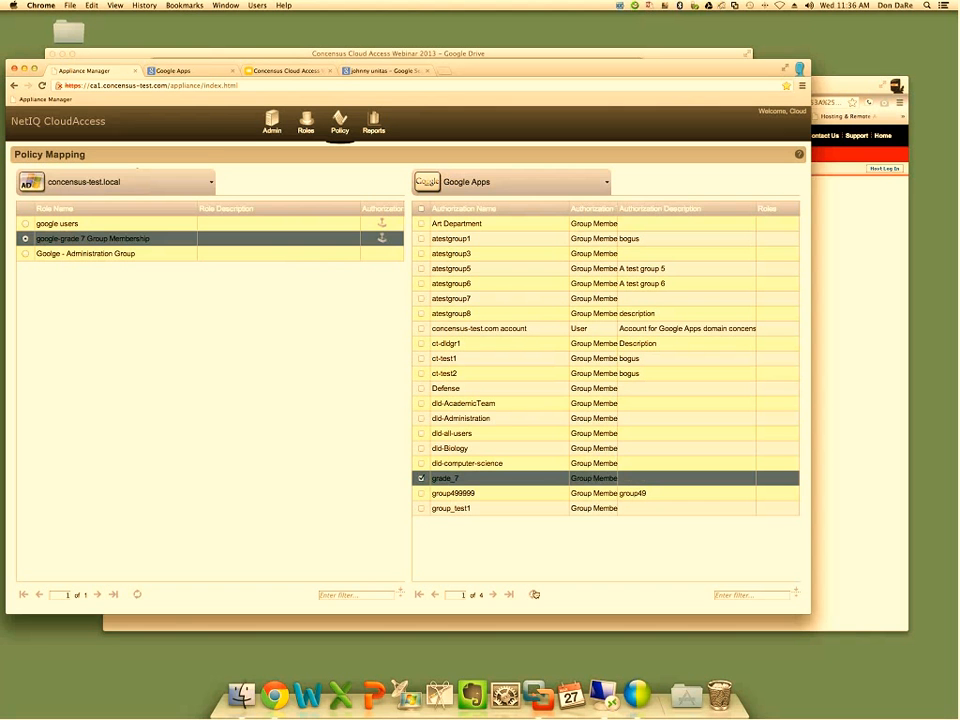
Look at the appliance's system overview and examine the user list of the concensus-test.com organization in the Google Apps console
{"action": "left_click", "coordinate": [272, 122]}
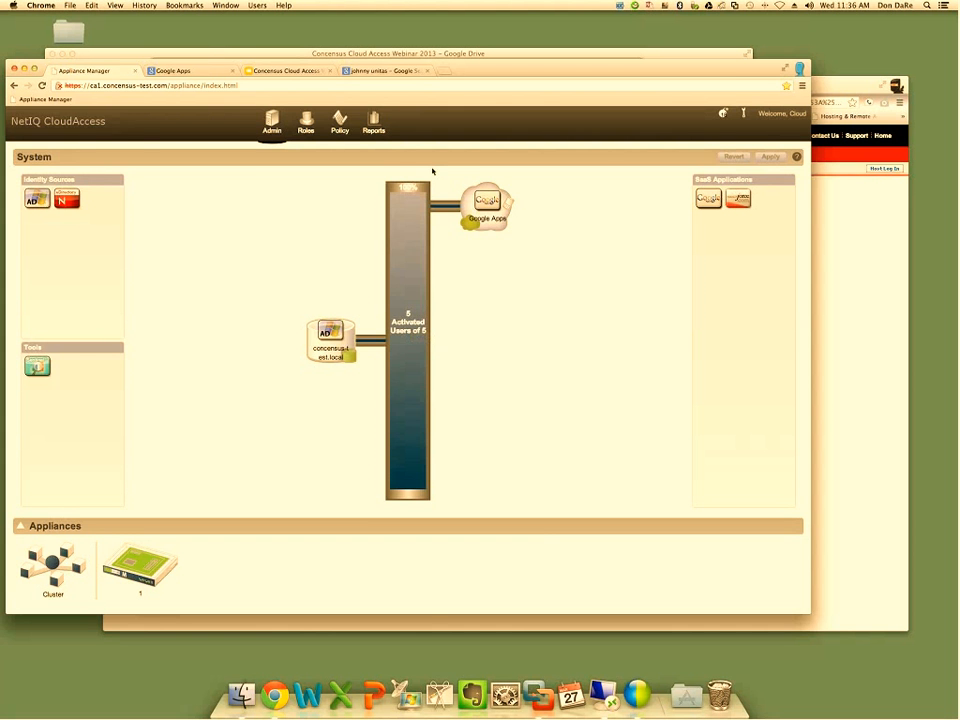
{"action": "left_click", "coordinate": [183, 73]}
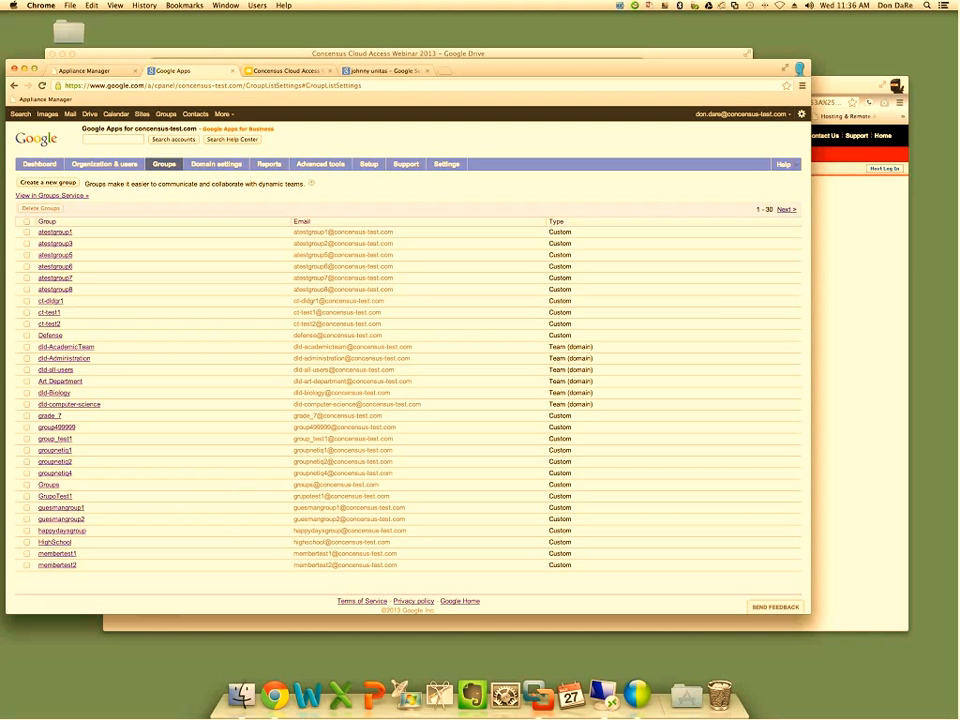
{"action": "left_click", "coordinate": [118, 164]}
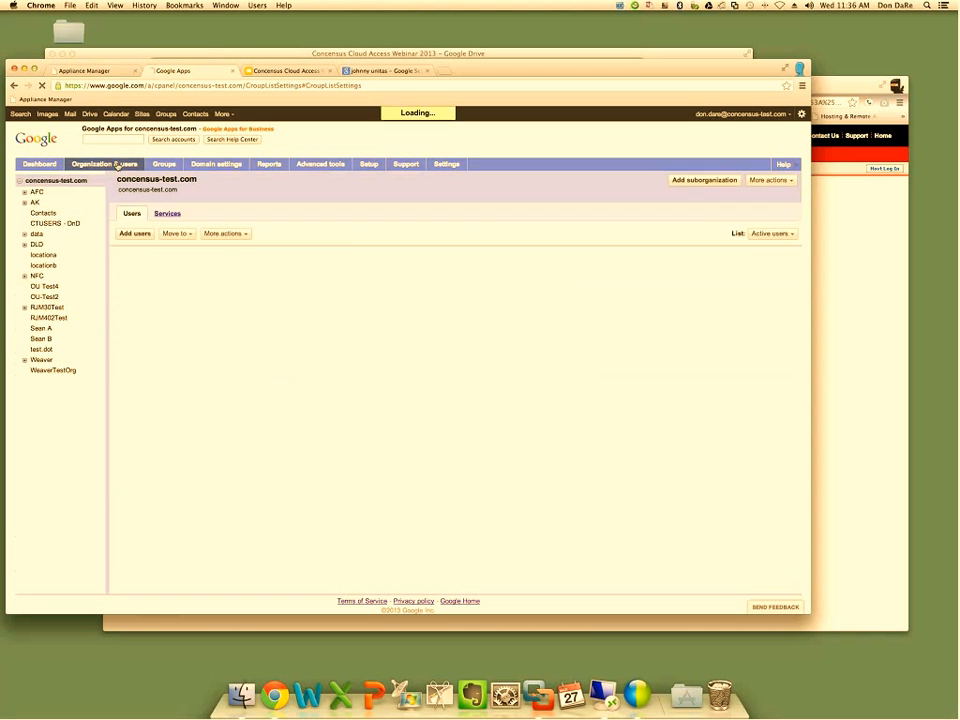
{"action": "left_click", "coordinate": [48, 183]}
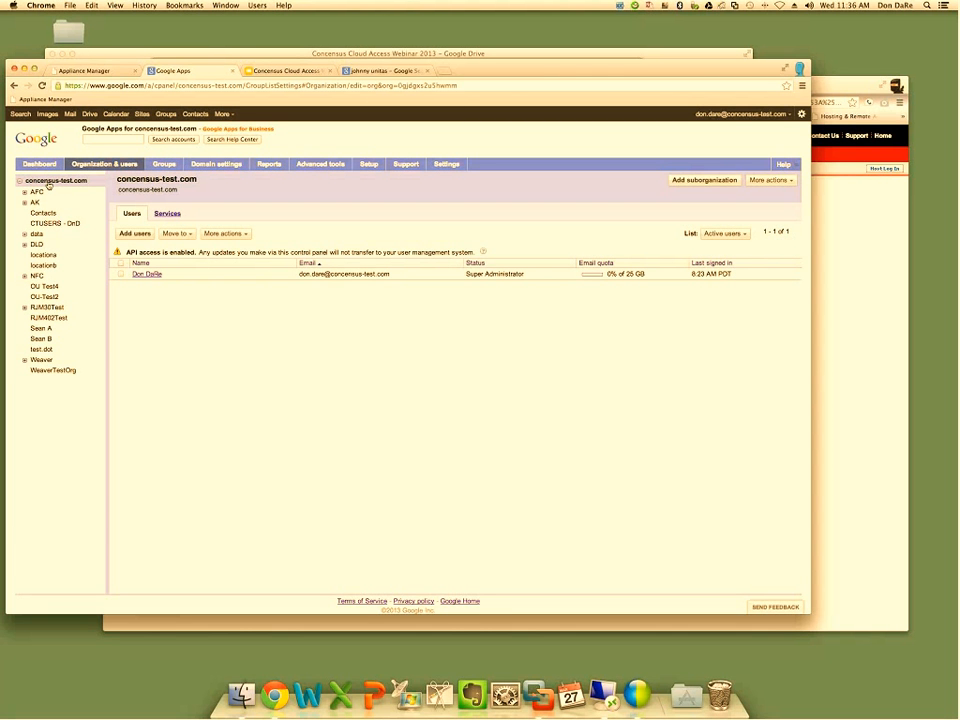
Return to the Appliance Manager's policy mapping and review the authorizations mapped to the google users role
{"action": "left_click", "coordinate": [100, 70]}
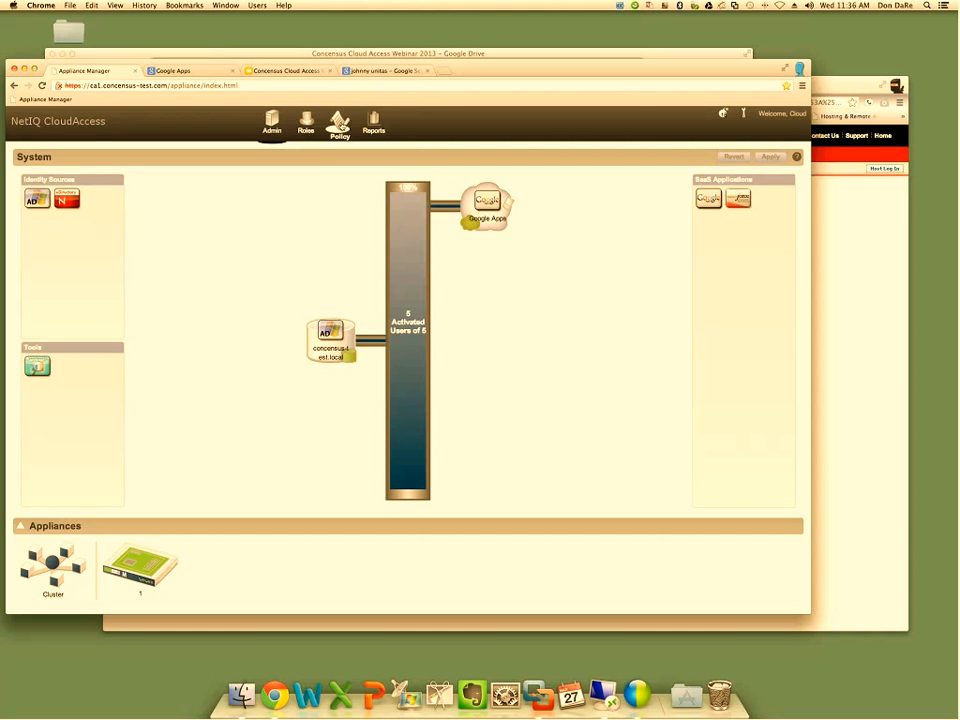
{"action": "left_click", "coordinate": [340, 122]}
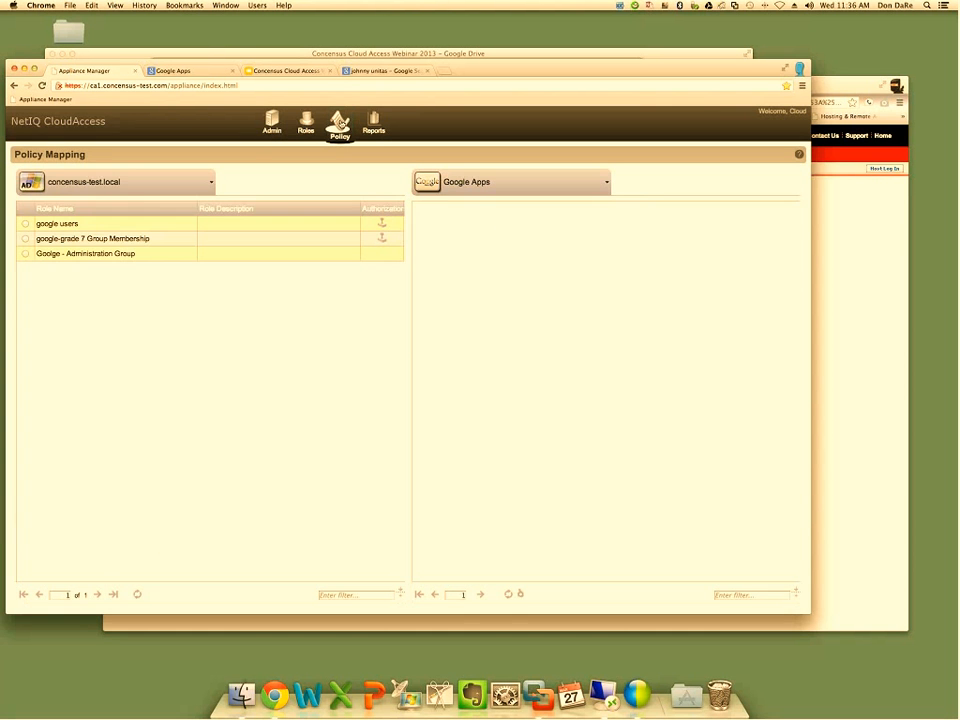
{"action": "left_click", "coordinate": [382, 224]}
{"action": "left_click", "coordinate": [382, 224]}
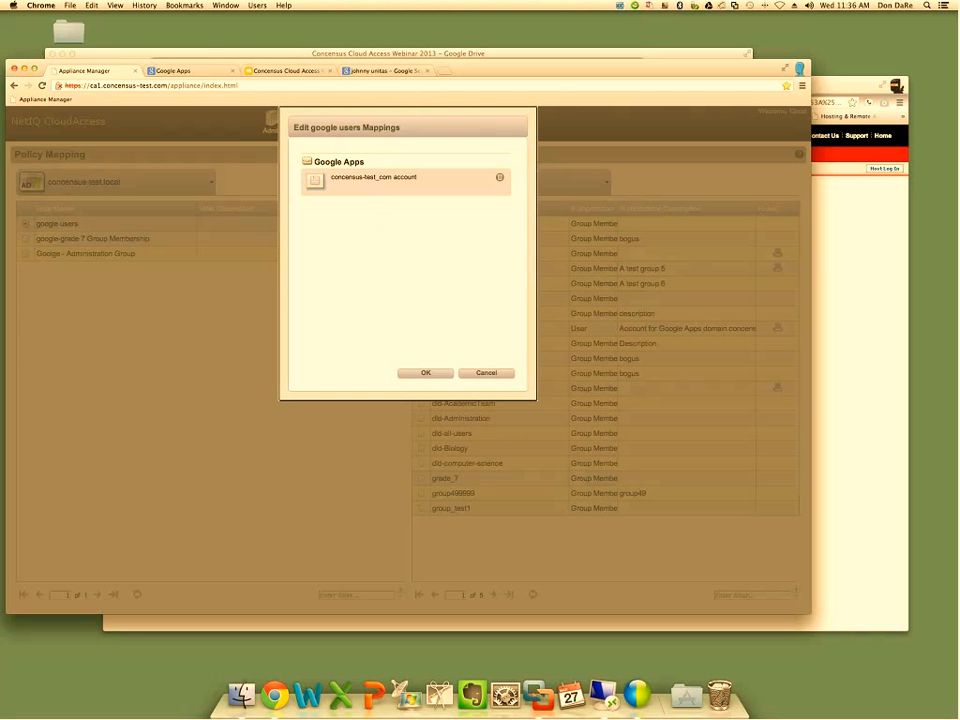
{"action": "left_click", "coordinate": [426, 373]}
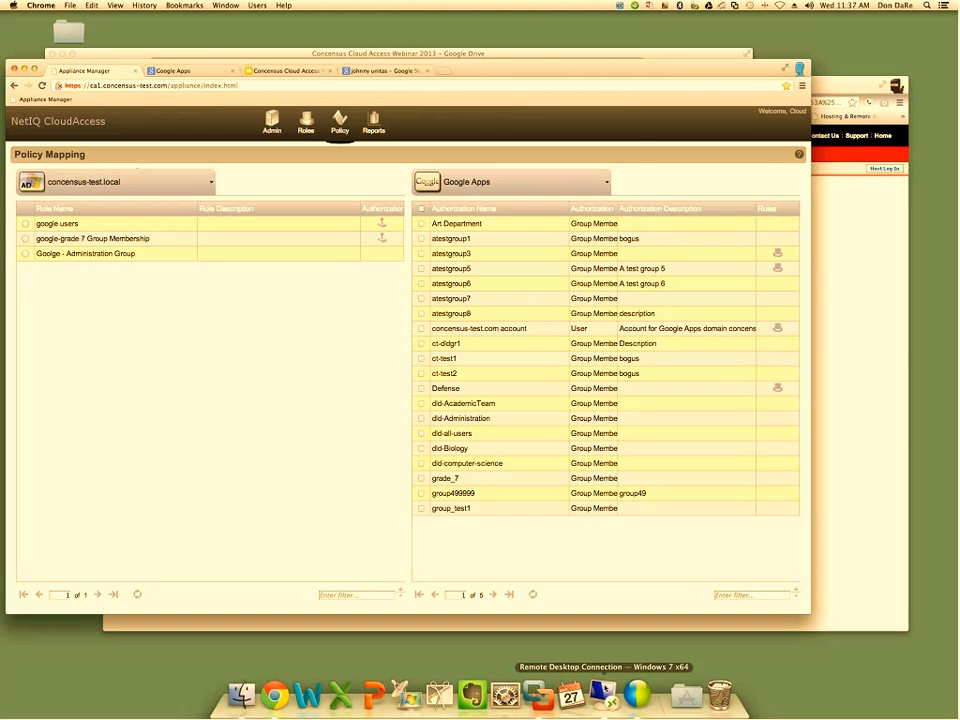
In Active Directory on the remote desktop, open the google users group's membership and look up accounts matching "ca" for adding
{"action": "left_click", "coordinate": [603, 693]}
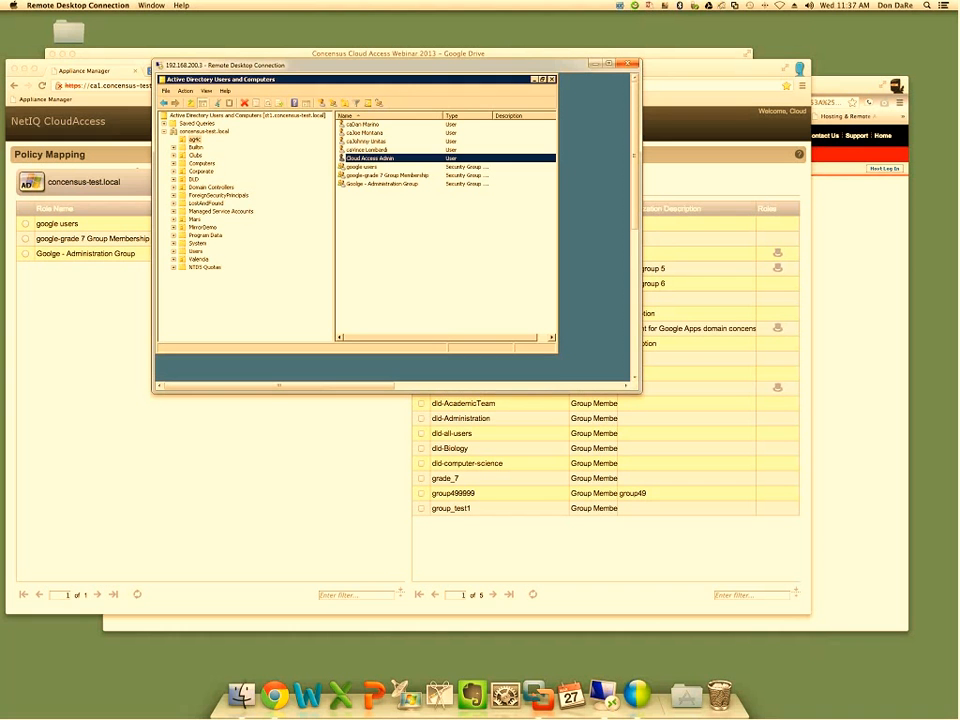
{"action": "left_click", "coordinate": [389, 167]}
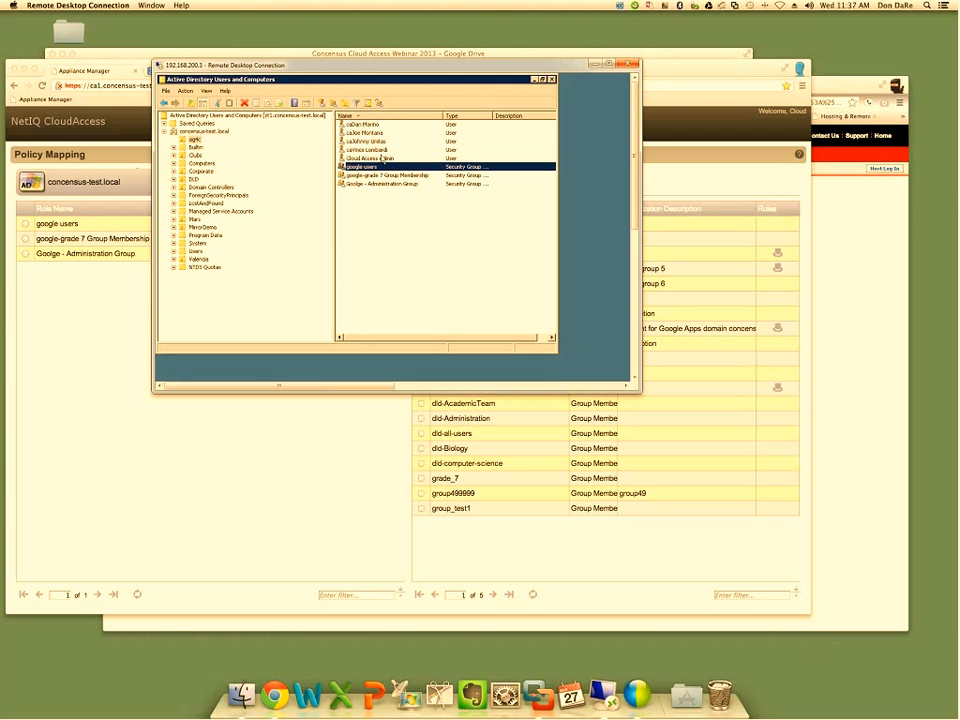
{"action": "double_click", "coordinate": [375, 168]}
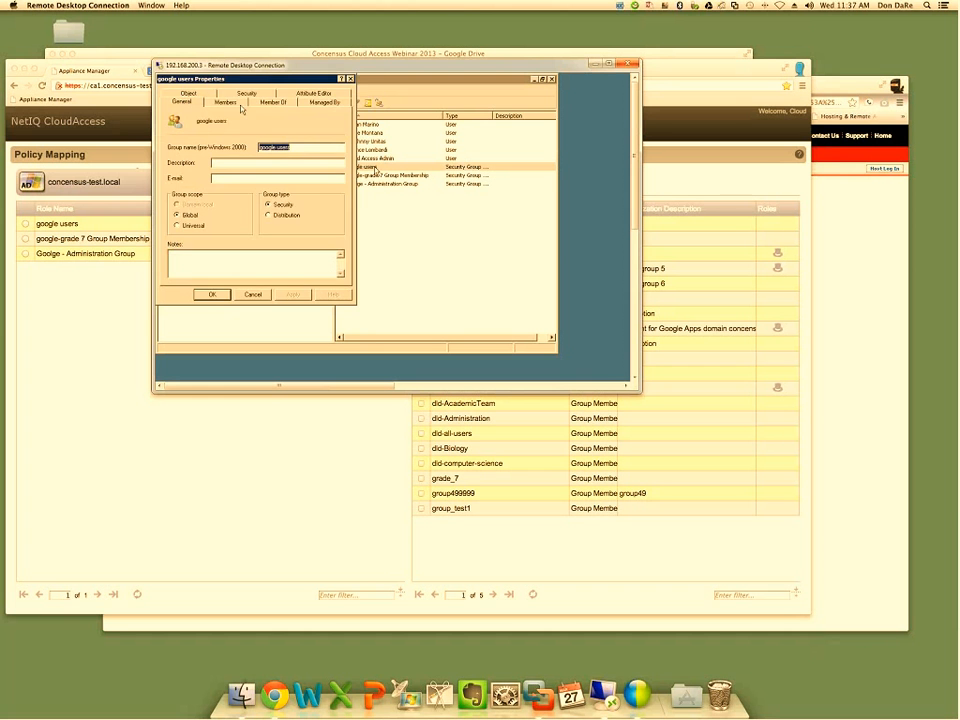
{"action": "left_click", "coordinate": [228, 103]}
{"action": "left_click", "coordinate": [184, 265]}
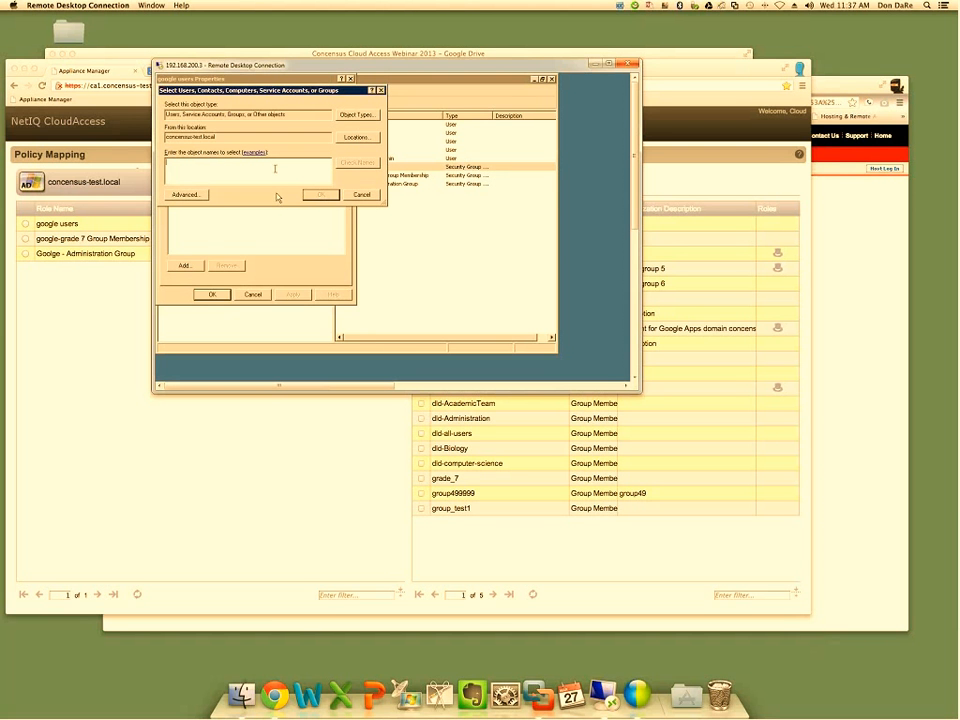
{"action": "type", "text": "goo"}
{"action": "type", "text": "ca"}
{"action": "key", "text": "Return"}
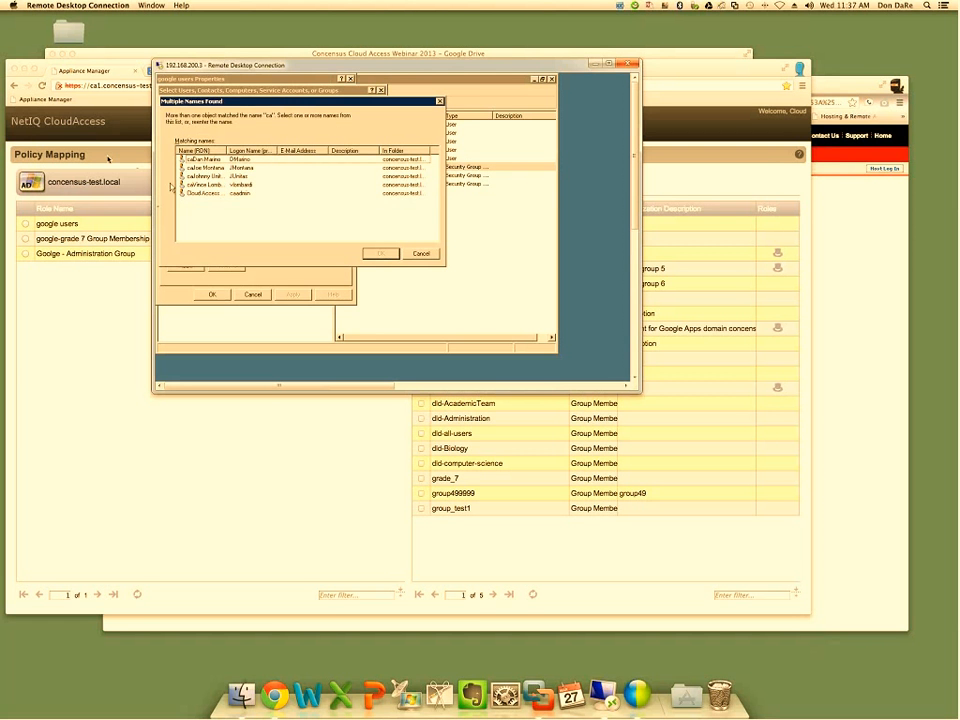
Add all matching accounts except the Cloud Access Admin to the google users group and save the membership
{"action": "left_click", "coordinate": [215, 160]}
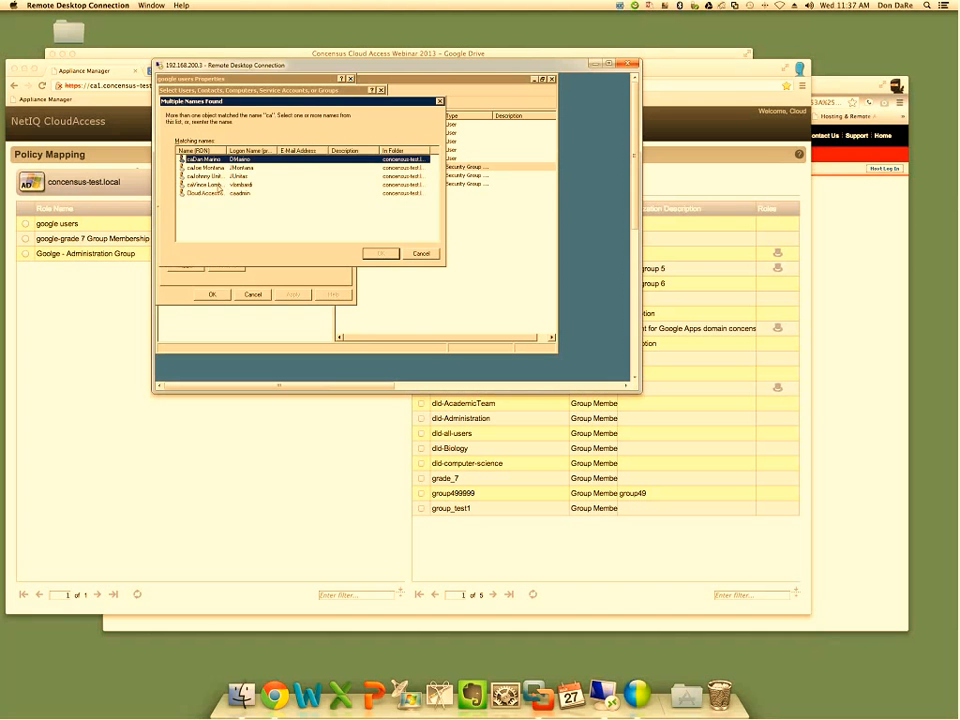
{"action": "left_click", "coordinate": [218, 185], "text": "shift"}
{"action": "left_click", "coordinate": [380, 253]}
{"action": "key", "text": "Return"}
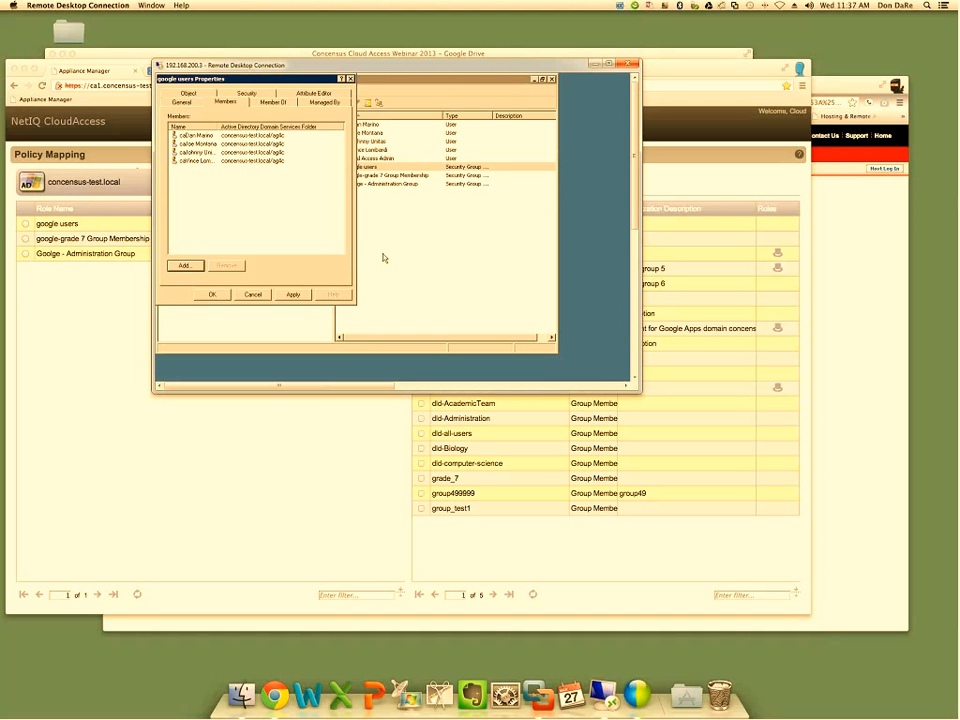
{"action": "left_click", "coordinate": [294, 295]}
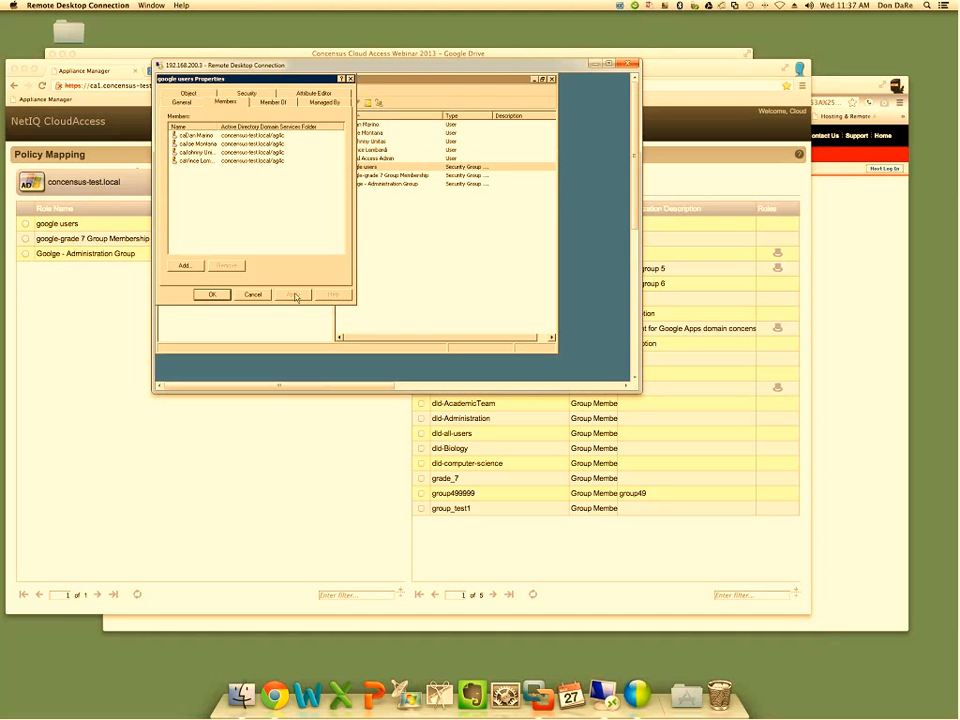
{"action": "left_click", "coordinate": [214, 295]}
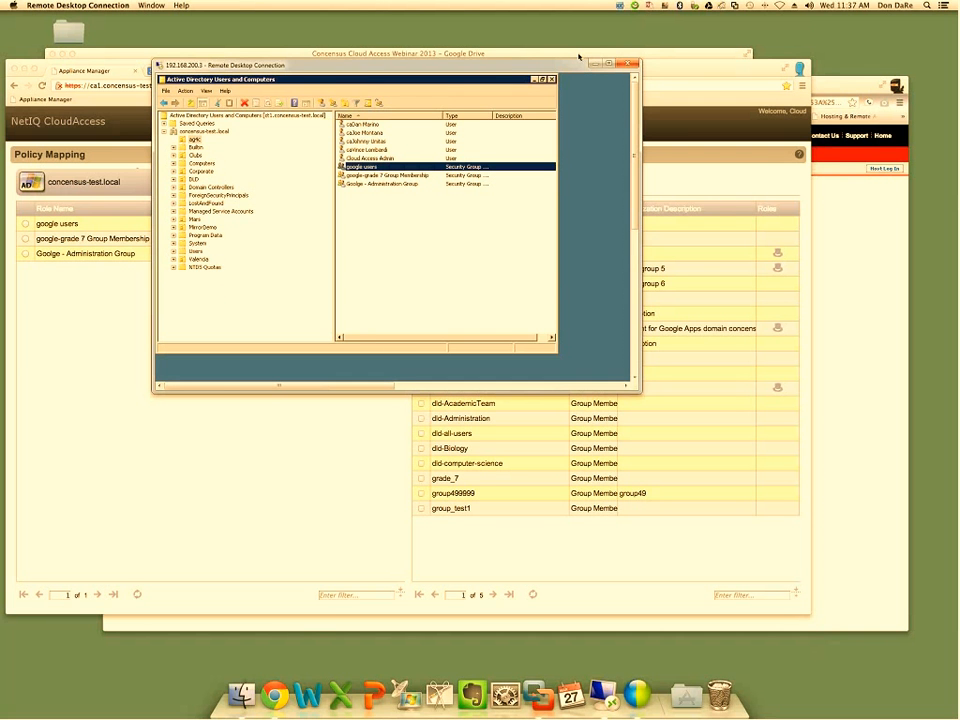
Switch back to the Google Apps console, refresh the concensus-test.com user list and open the third "ca" user's details
{"action": "left_click", "coordinate": [657, 72]}
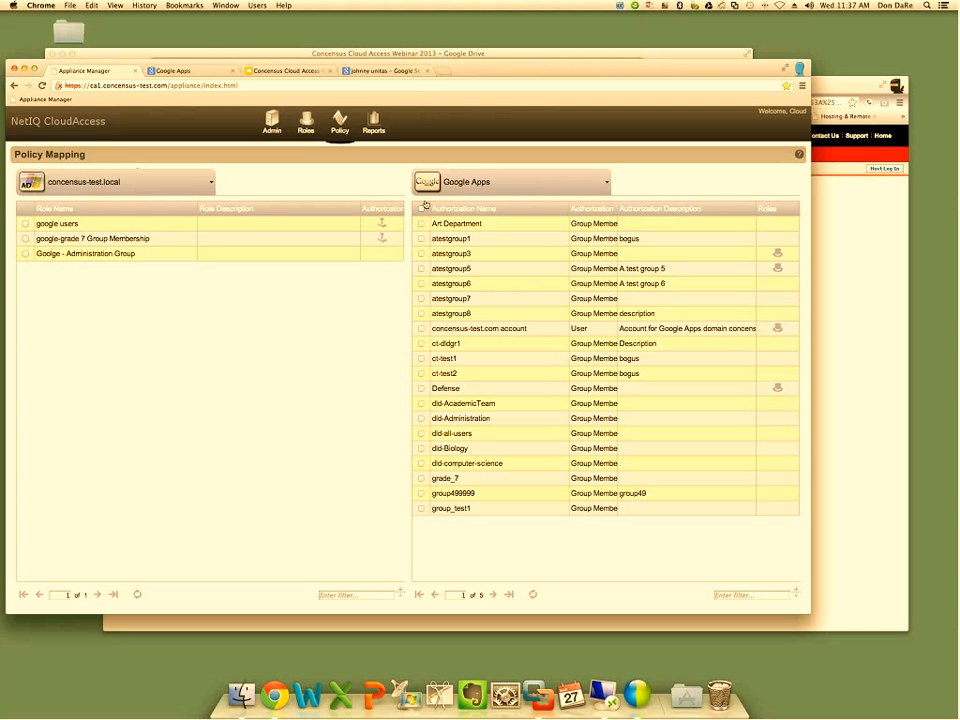
{"action": "left_click", "coordinate": [180, 70]}
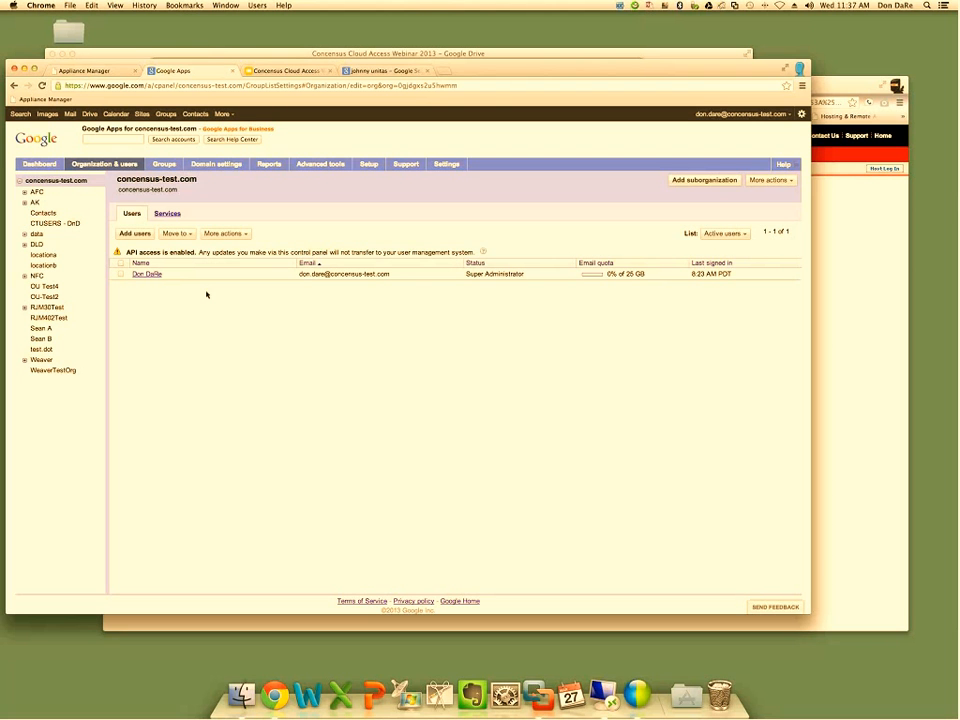
{"action": "left_click", "coordinate": [37, 192]}
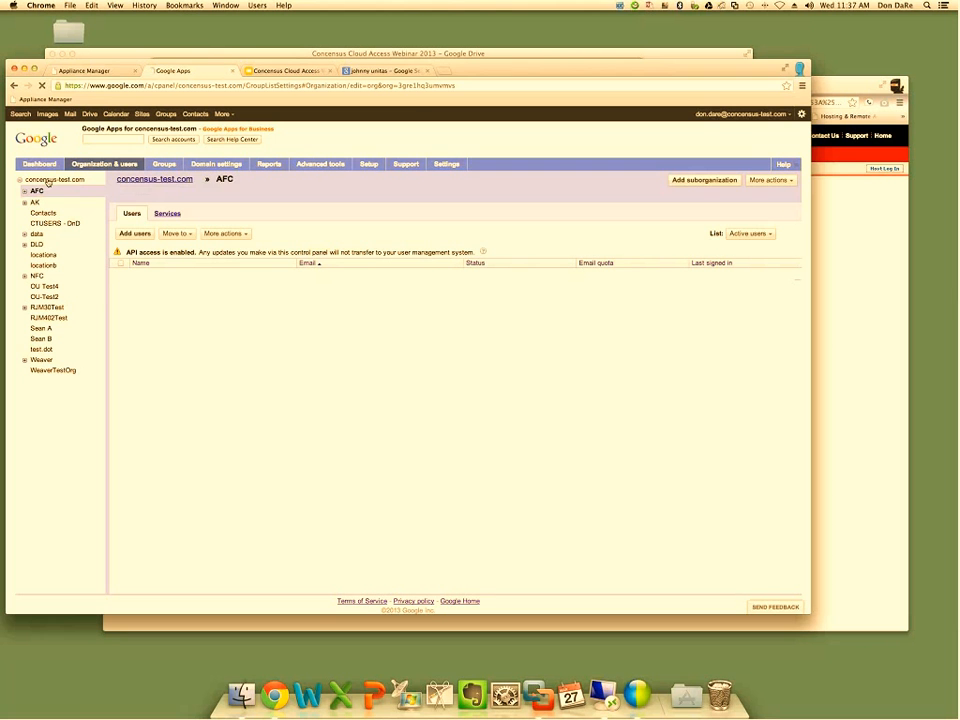
{"action": "left_click", "coordinate": [47, 181]}
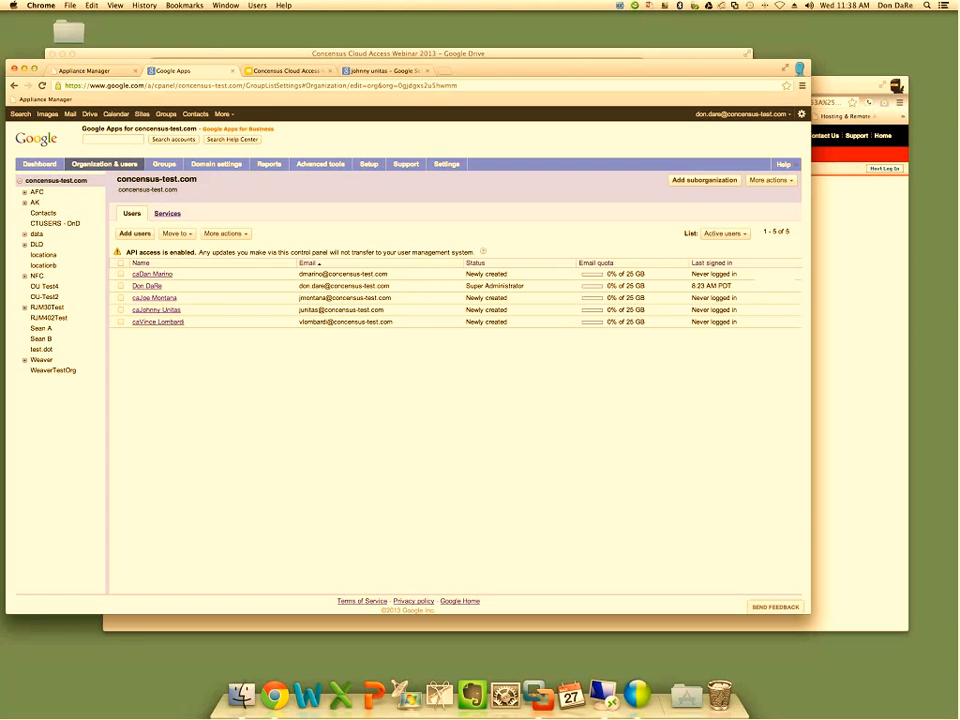
{"action": "left_click", "coordinate": [168, 312]}
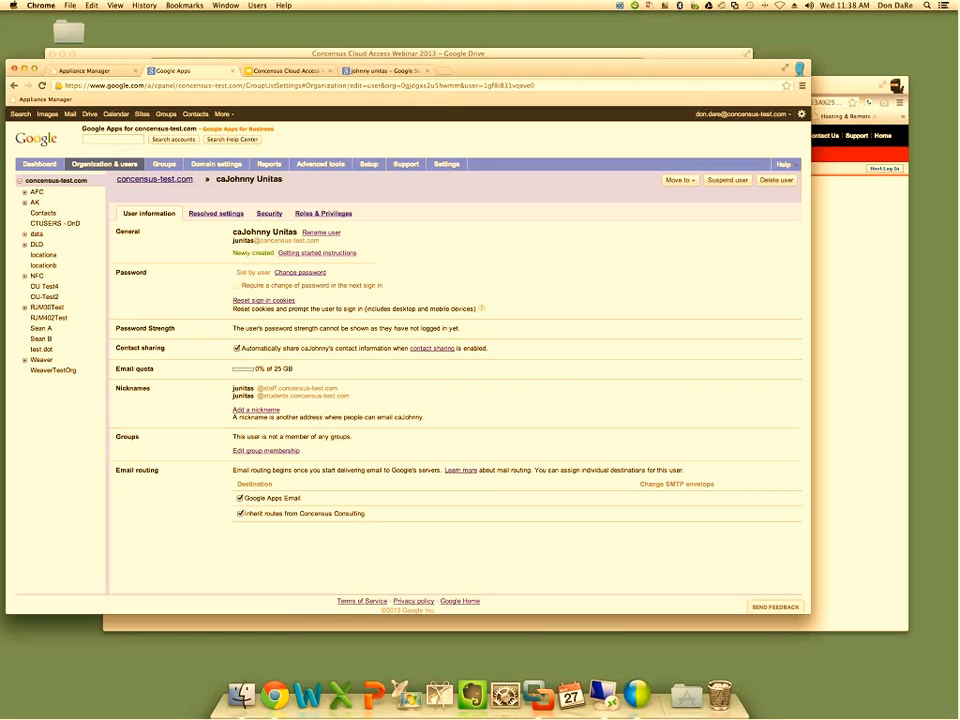
Return to the Appliance Manager and review the mappings of the google users and google-grade 7 Group Membership roles
{"action": "left_click", "coordinate": [108, 72]}
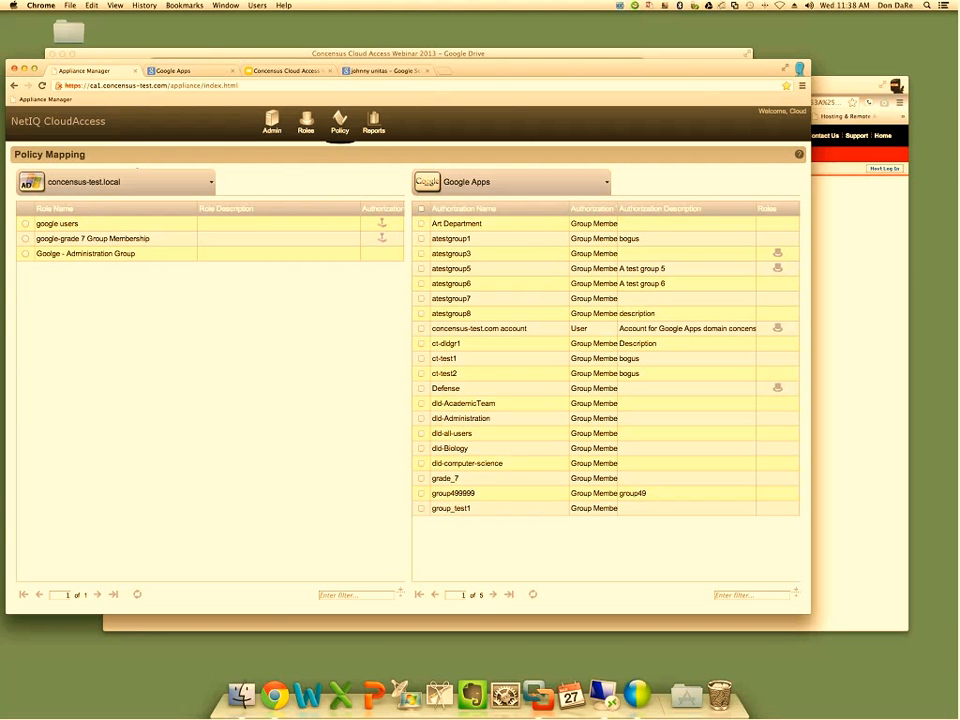
{"action": "left_click", "coordinate": [382, 225]}
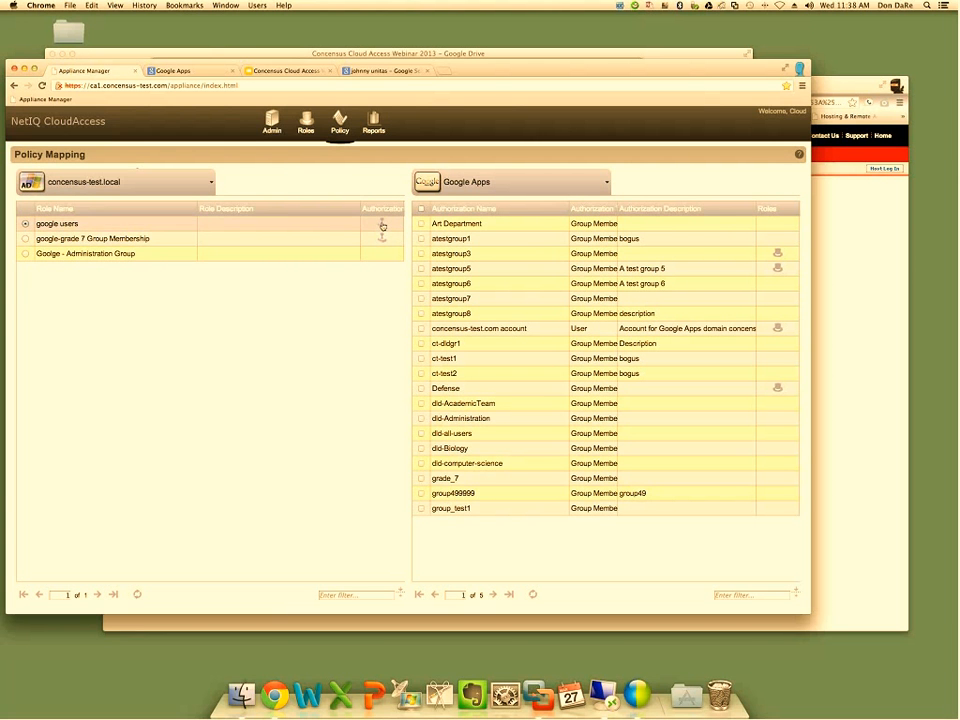
{"action": "left_click", "coordinate": [382, 225]}
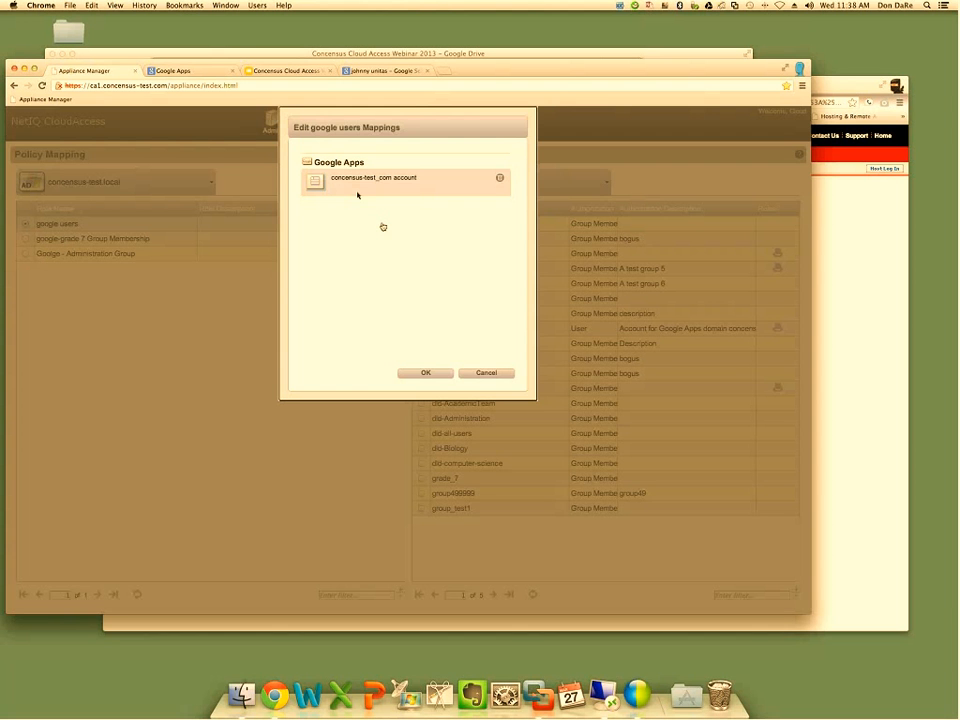
{"action": "key", "text": "Escape"}
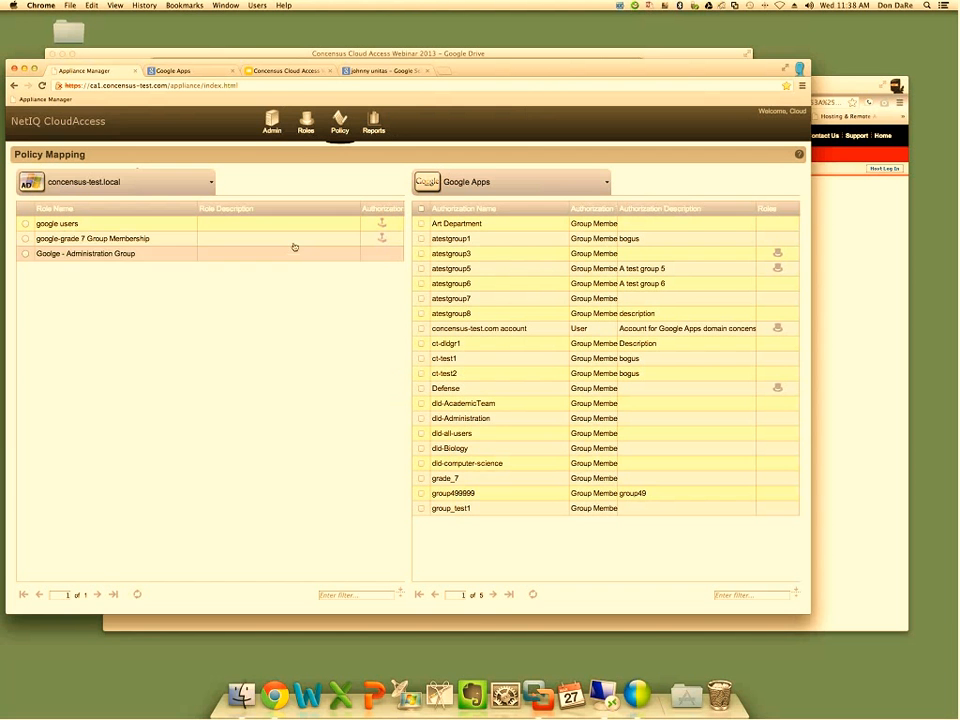
{"action": "left_click", "coordinate": [352, 242]}
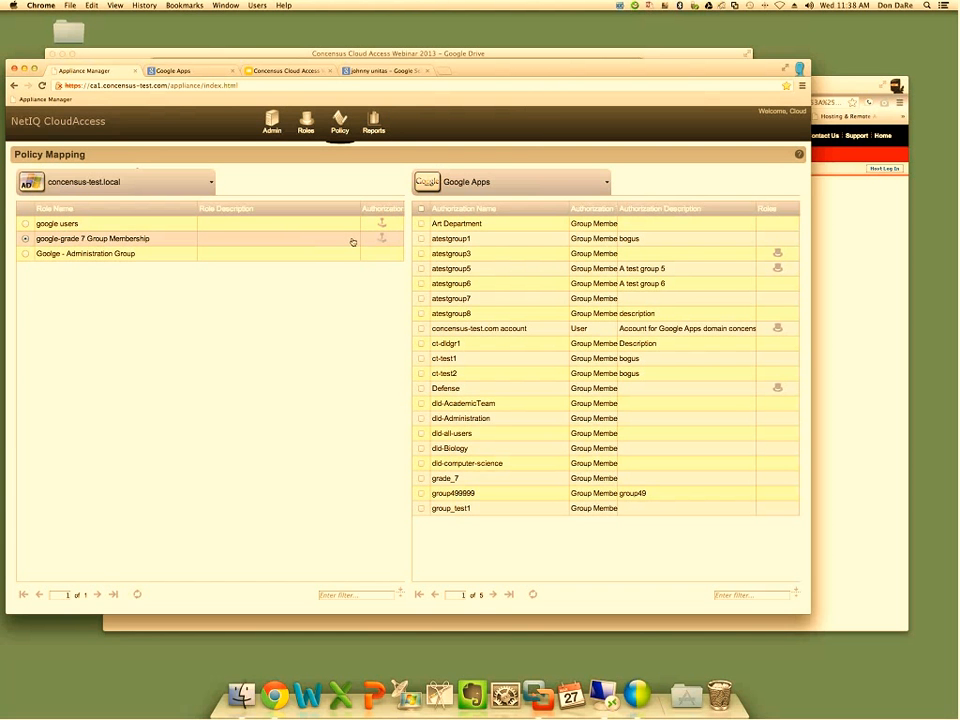
{"action": "left_click", "coordinate": [382, 239]}
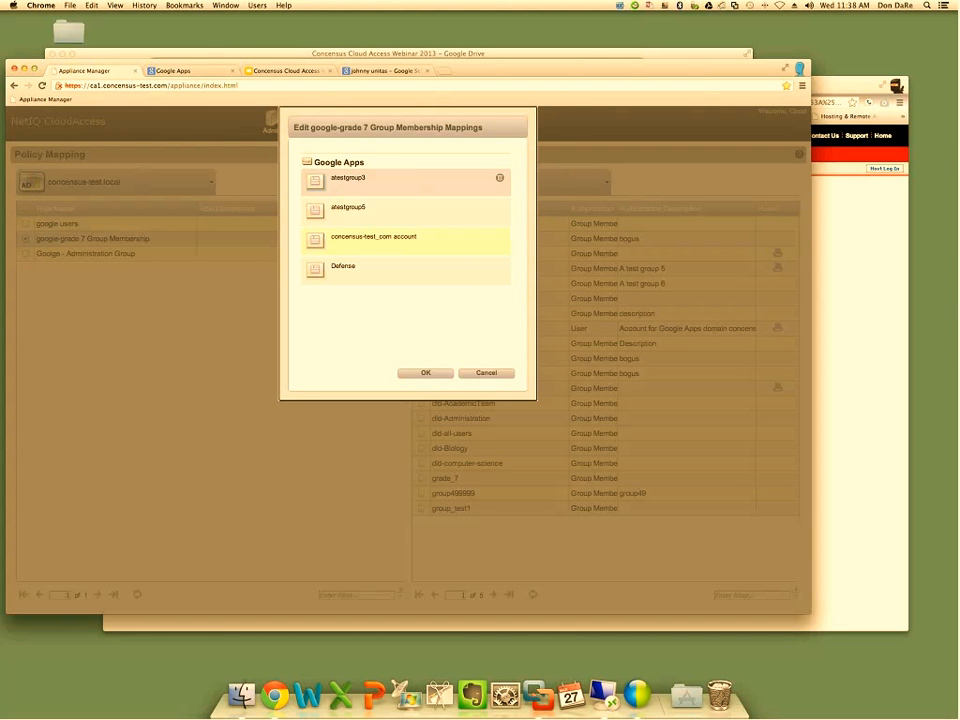
{"action": "left_click", "coordinate": [356, 274]}
{"action": "left_click", "coordinate": [418, 372]}
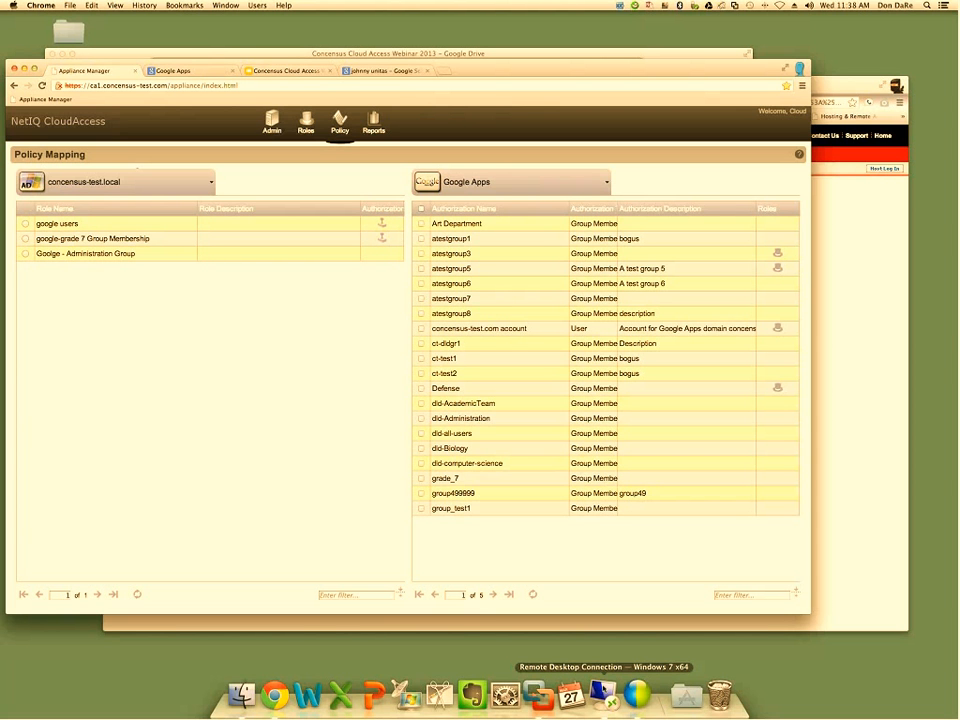
In Active Directory on the remote desktop, open the google-grade 7 Group Membership group's members and look up accounts matching "ca" for adding
{"action": "left_click", "coordinate": [603, 692]}
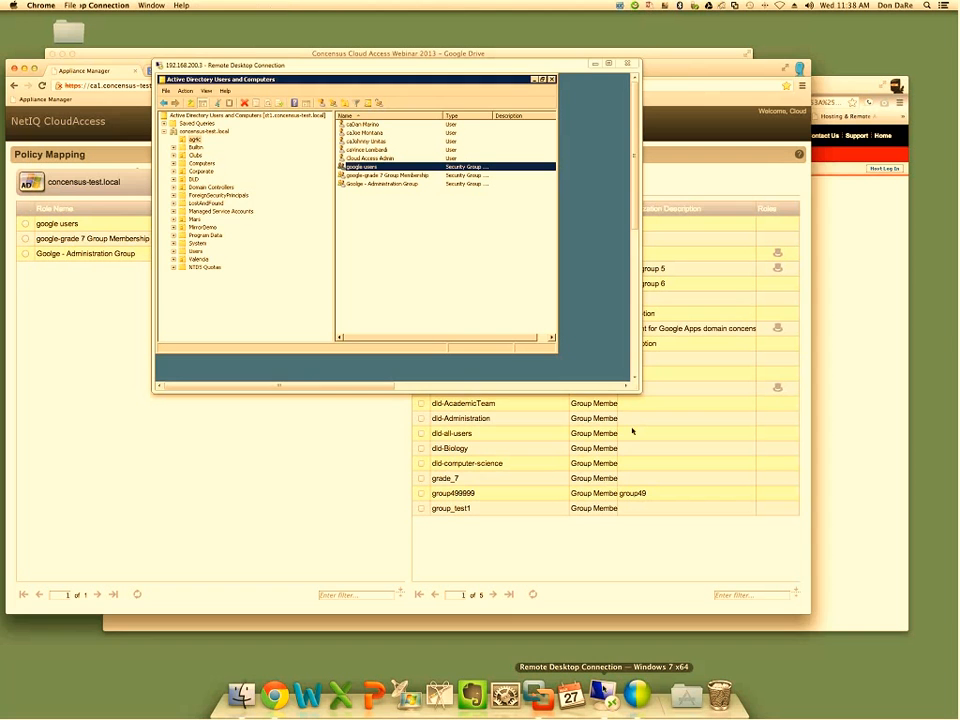
{"action": "double_click", "coordinate": [421, 176]}
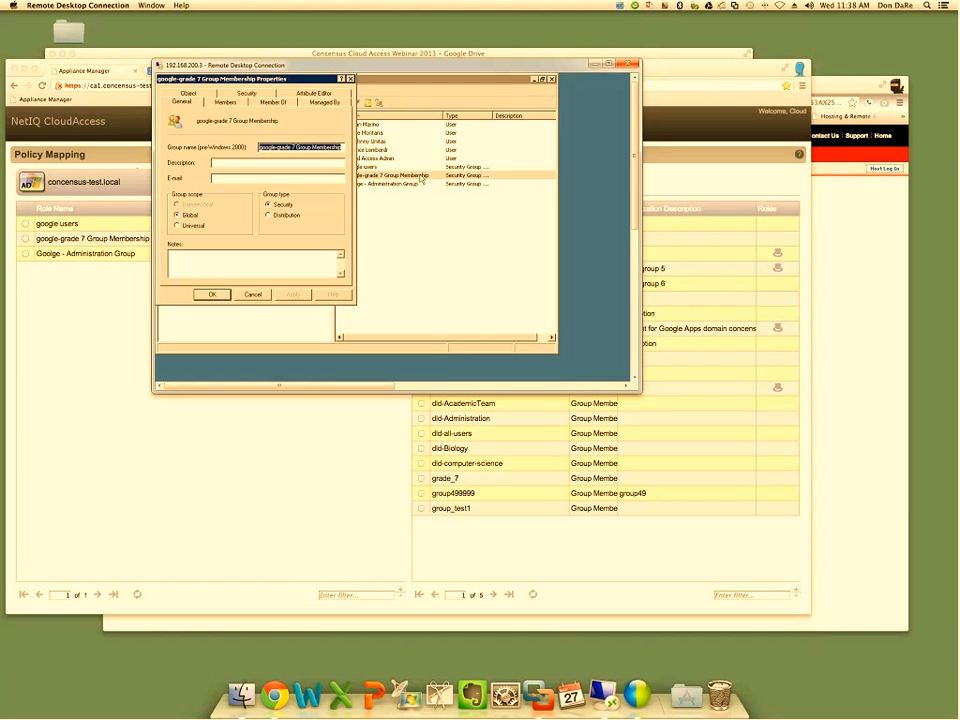
{"action": "left_click", "coordinate": [224, 102]}
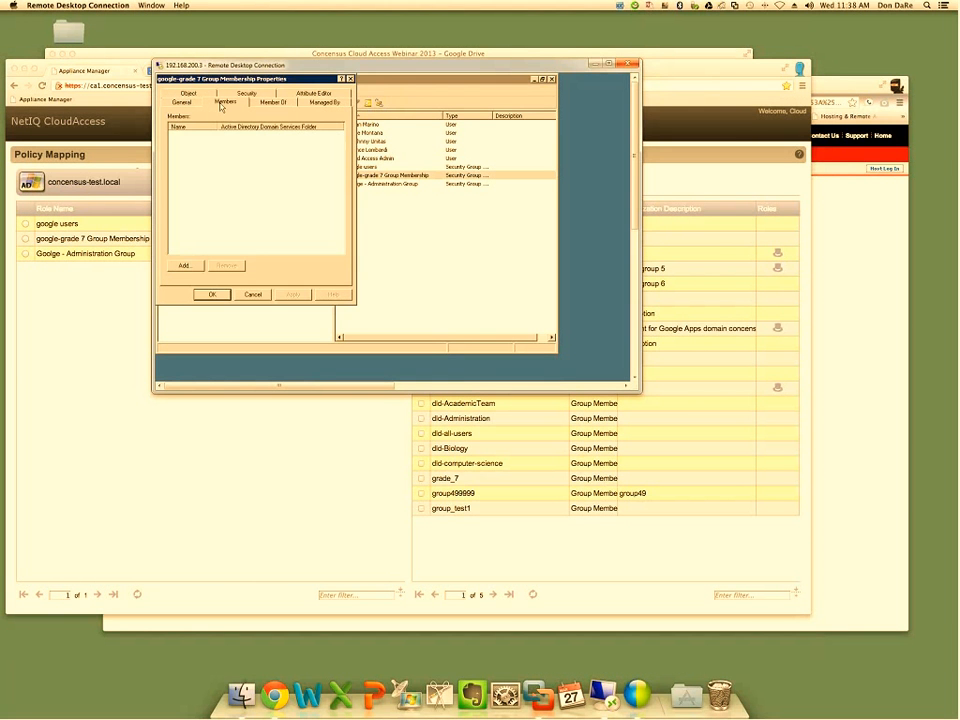
{"action": "left_click", "coordinate": [186, 266]}
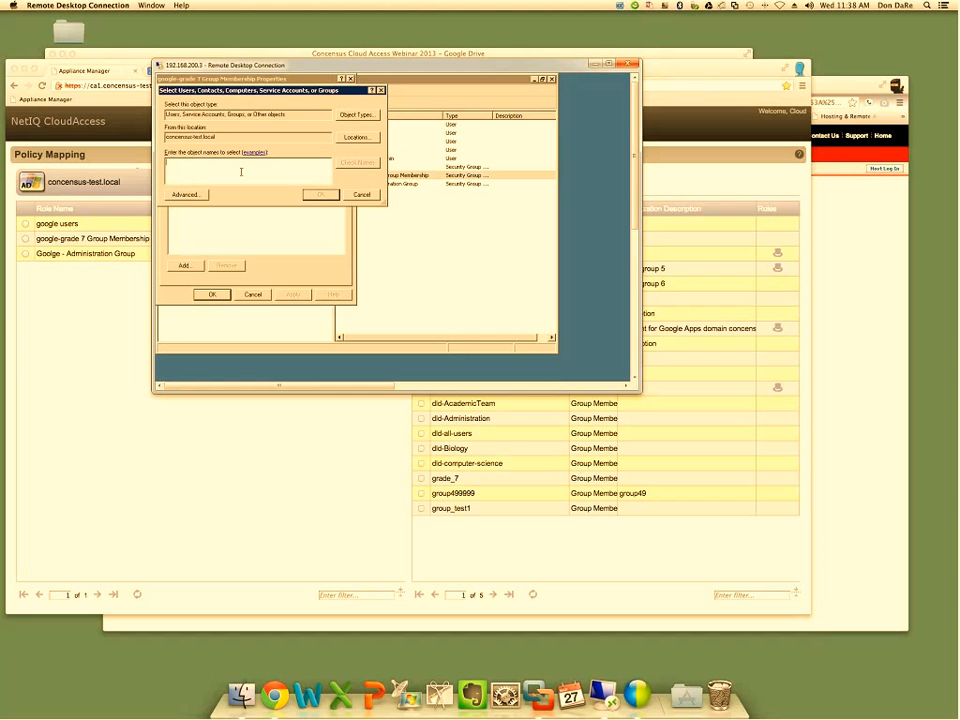
{"action": "type", "text": "ca"}
{"action": "key", "text": "Return"}
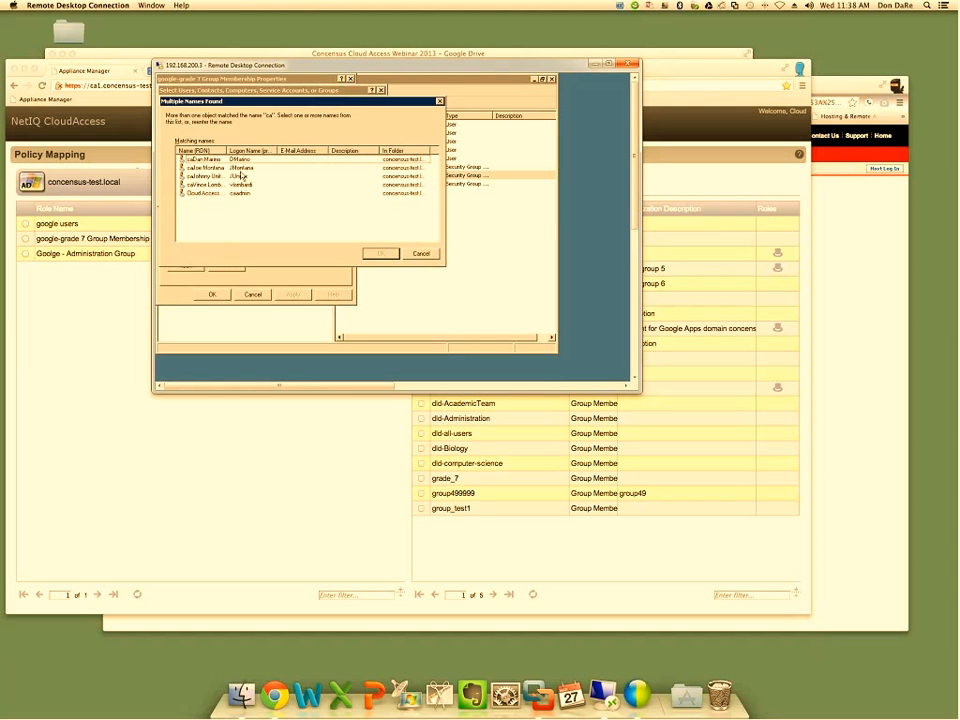
Add the first two matching accounts to the google-grade 7 Group Membership group and save the membership
{"action": "left_click", "coordinate": [242, 168]}
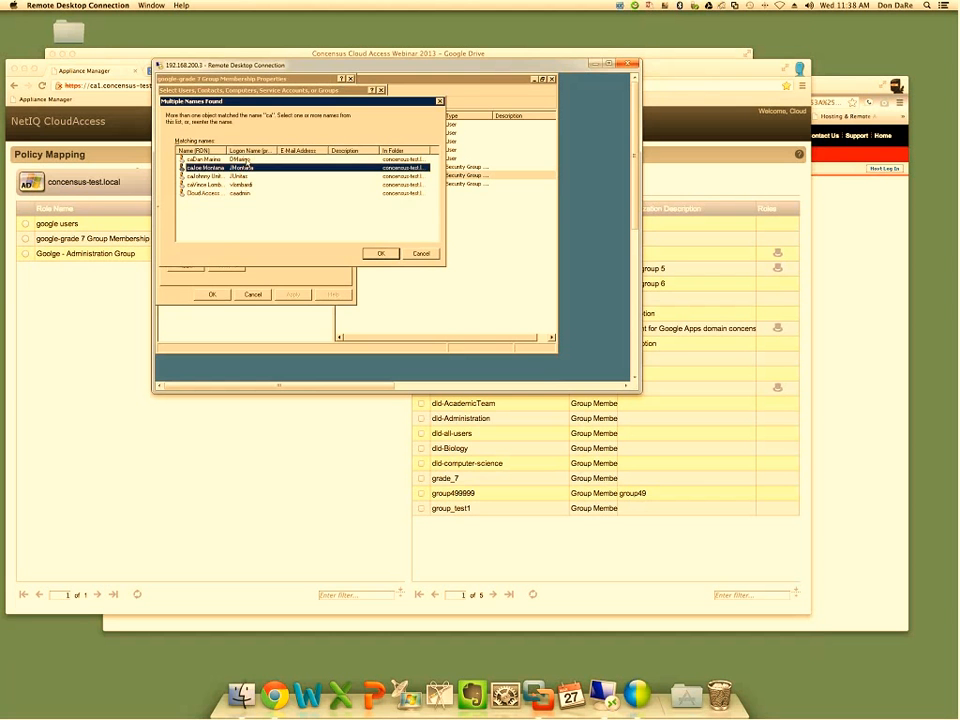
{"action": "left_click", "coordinate": [247, 160]}
{"action": "left_click", "coordinate": [245, 168], "text": "shift"}
{"action": "left_click", "coordinate": [381, 254]}
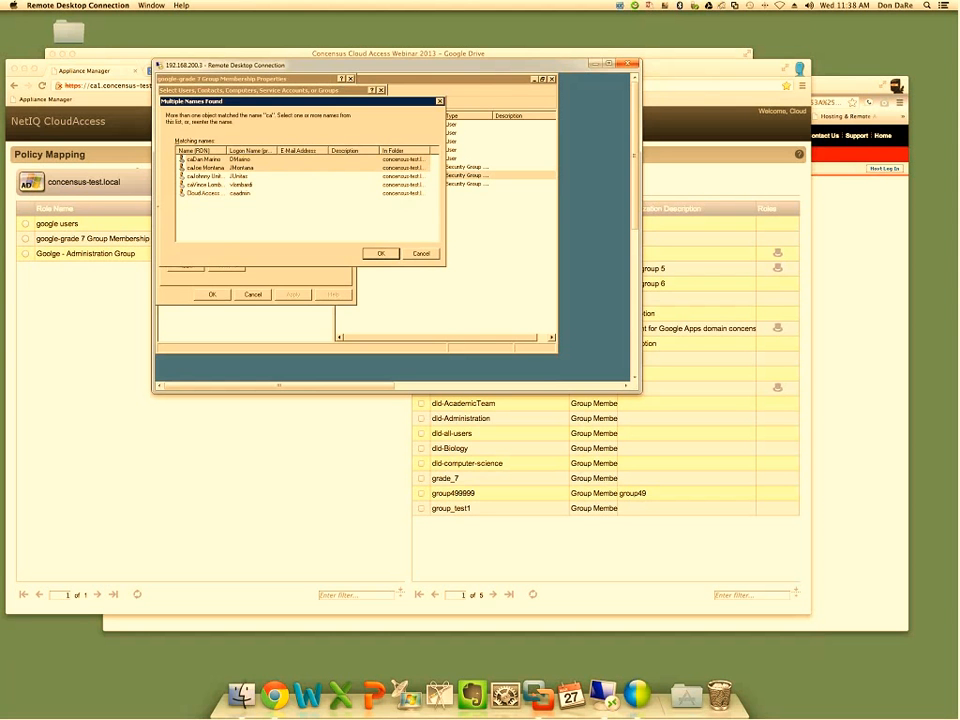
{"action": "left_click", "coordinate": [212, 295]}
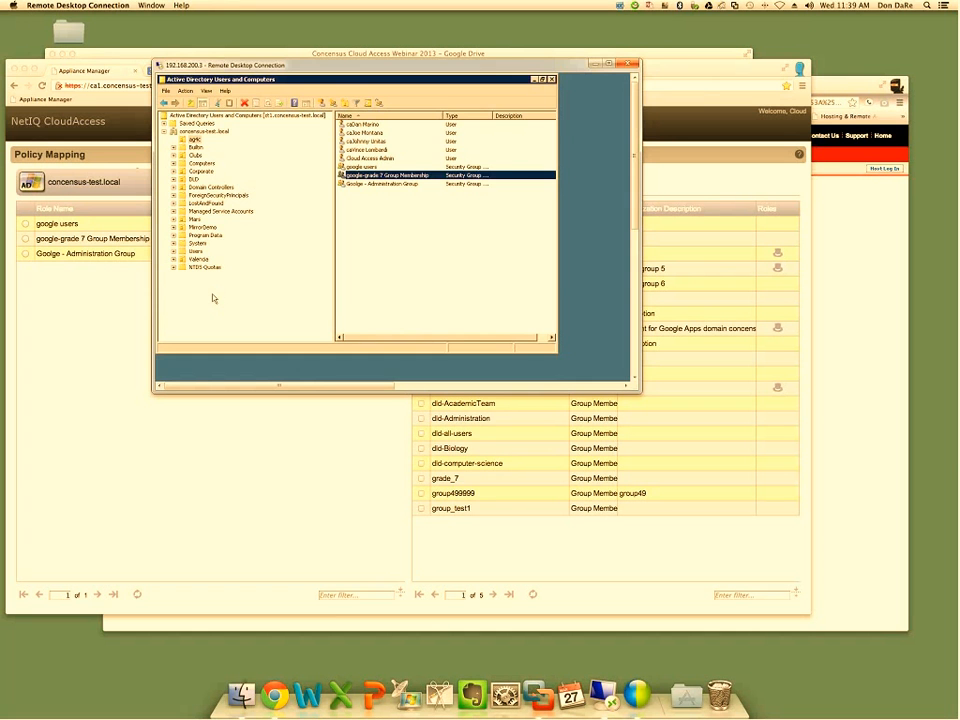
Switch to the Google Apps console, check the first "ca" user's details for group membership and return to the concensus-test.com user list
{"action": "left_click", "coordinate": [661, 76]}
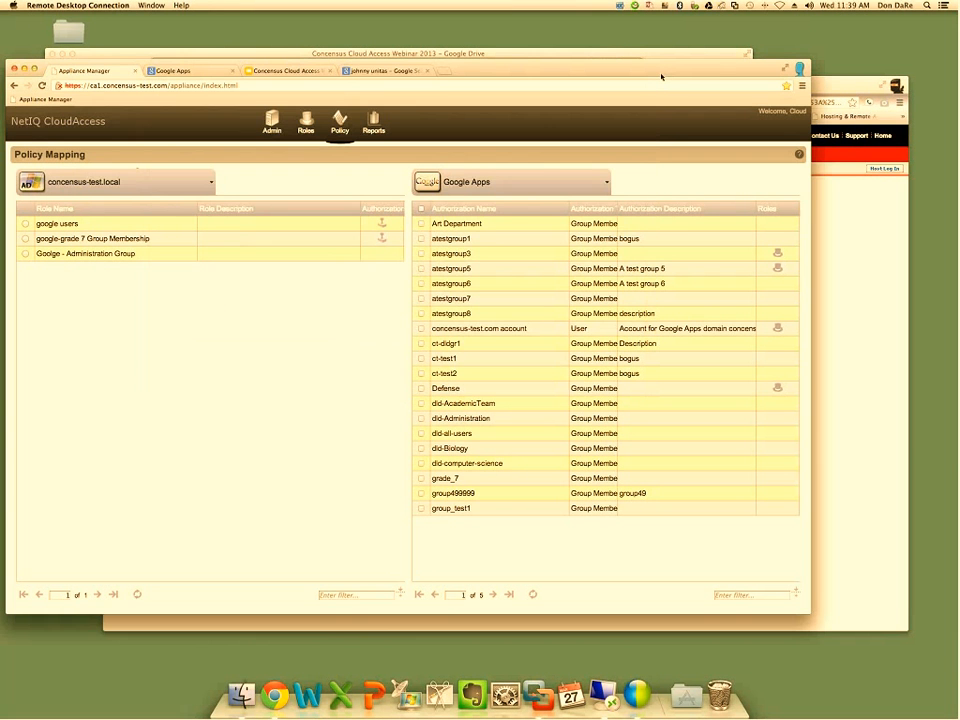
{"action": "left_click", "coordinate": [208, 71]}
{"action": "left_click", "coordinate": [49, 184]}
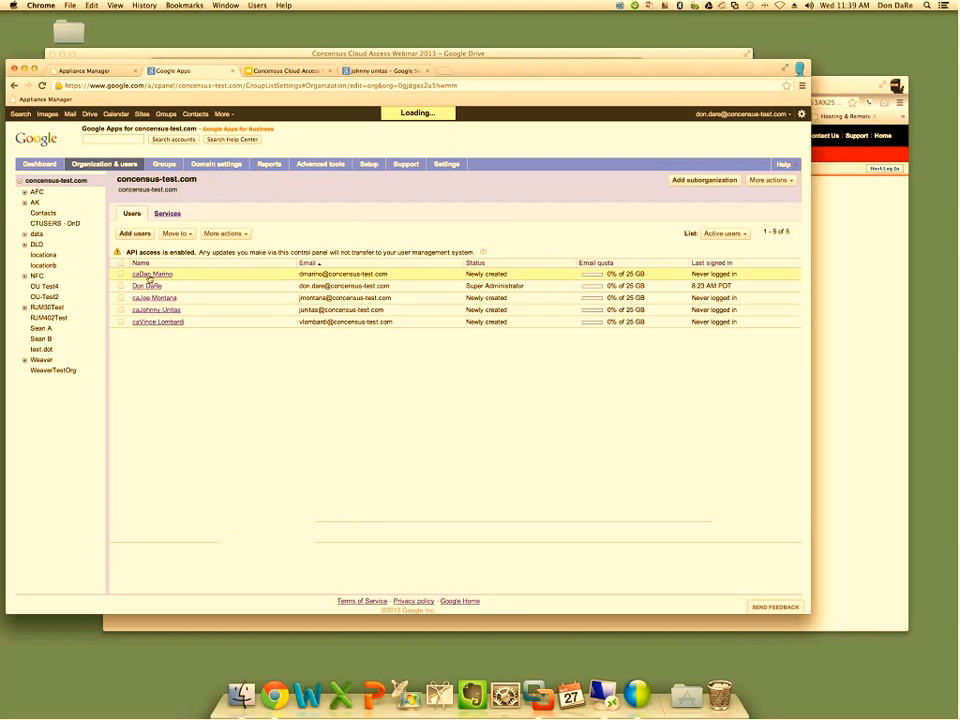
{"action": "left_click", "coordinate": [150, 274]}
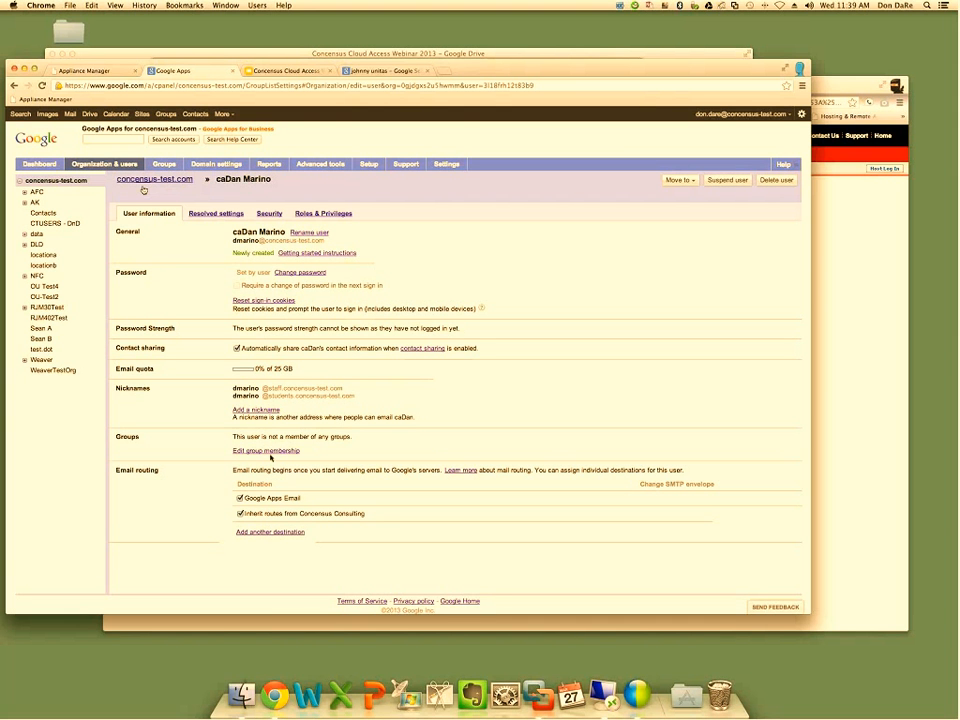
{"action": "left_click", "coordinate": [60, 182]}
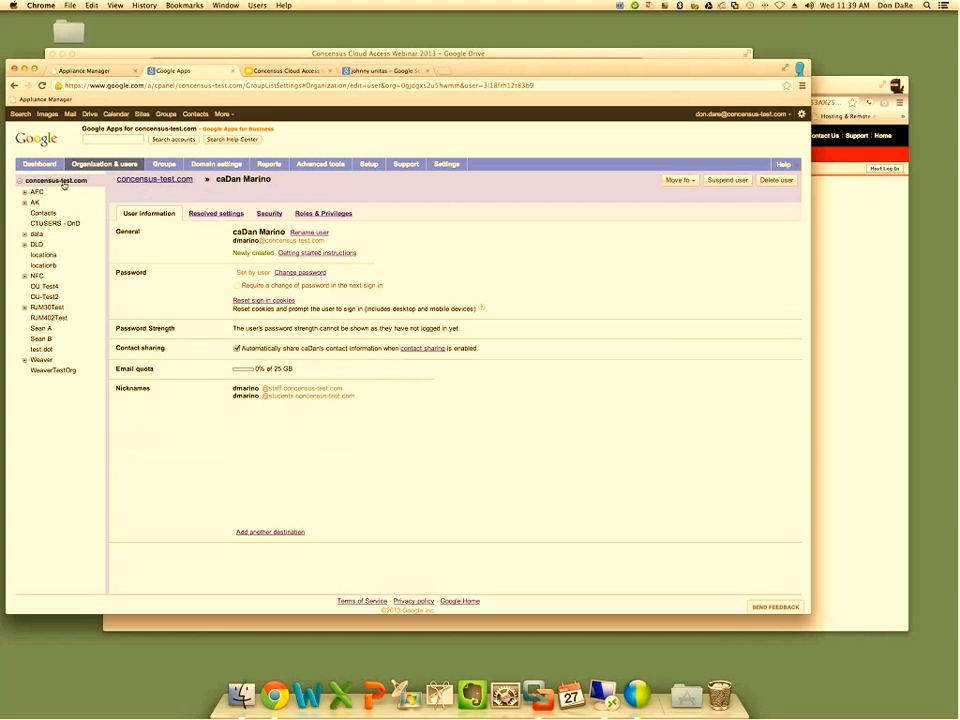
Check the member lists of the grade_7 and Defense groups in Google Apps
{"action": "left_click", "coordinate": [163, 166]}
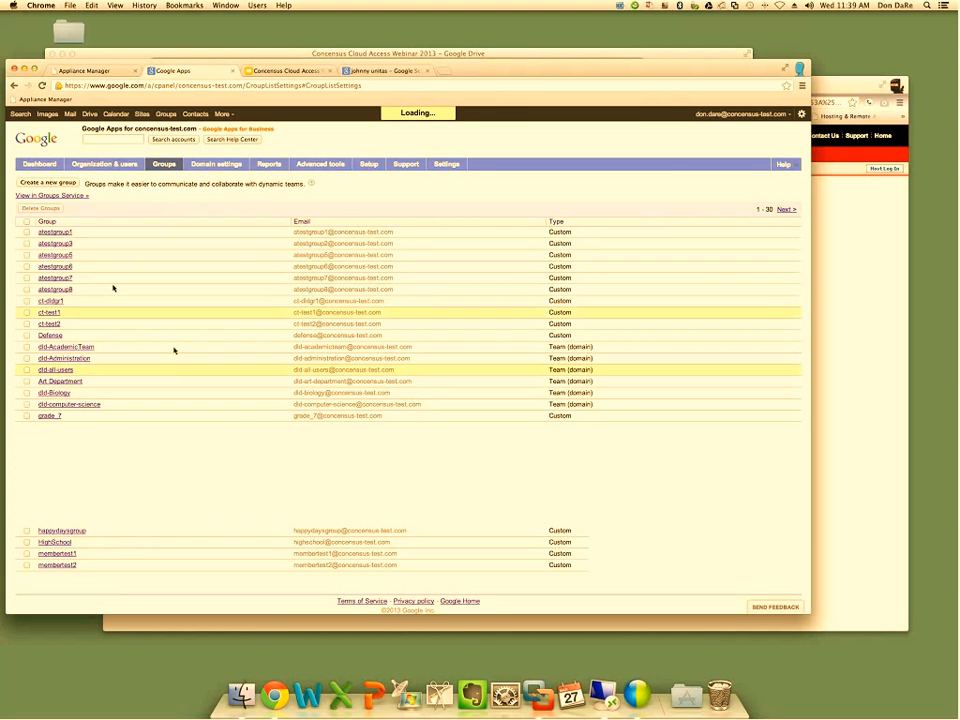
{"action": "left_click", "coordinate": [58, 418]}
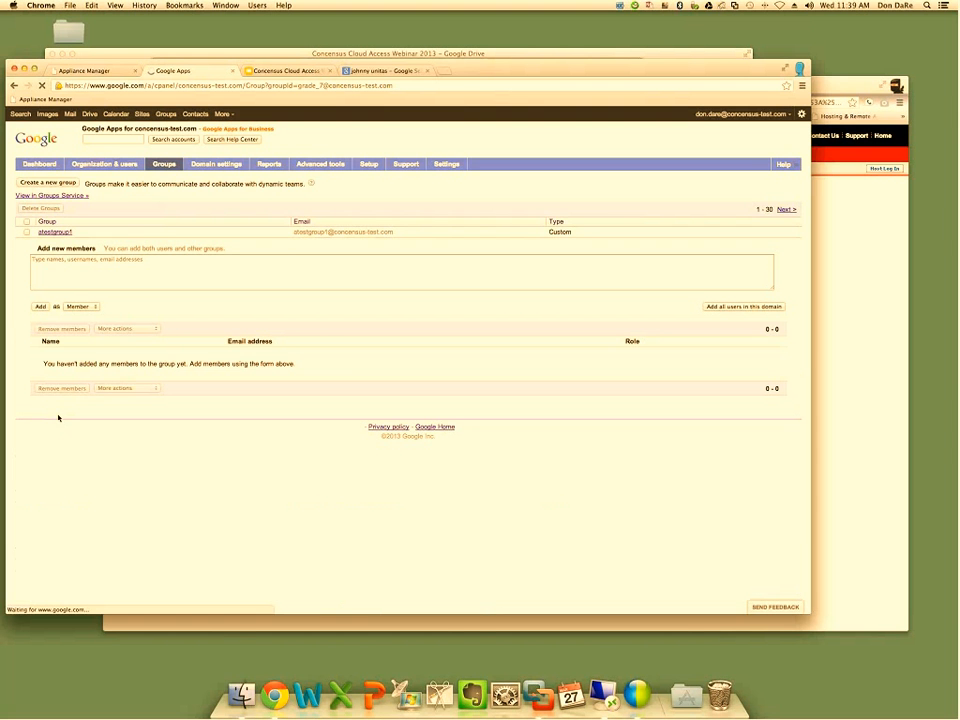
{"action": "left_click", "coordinate": [14, 85]}
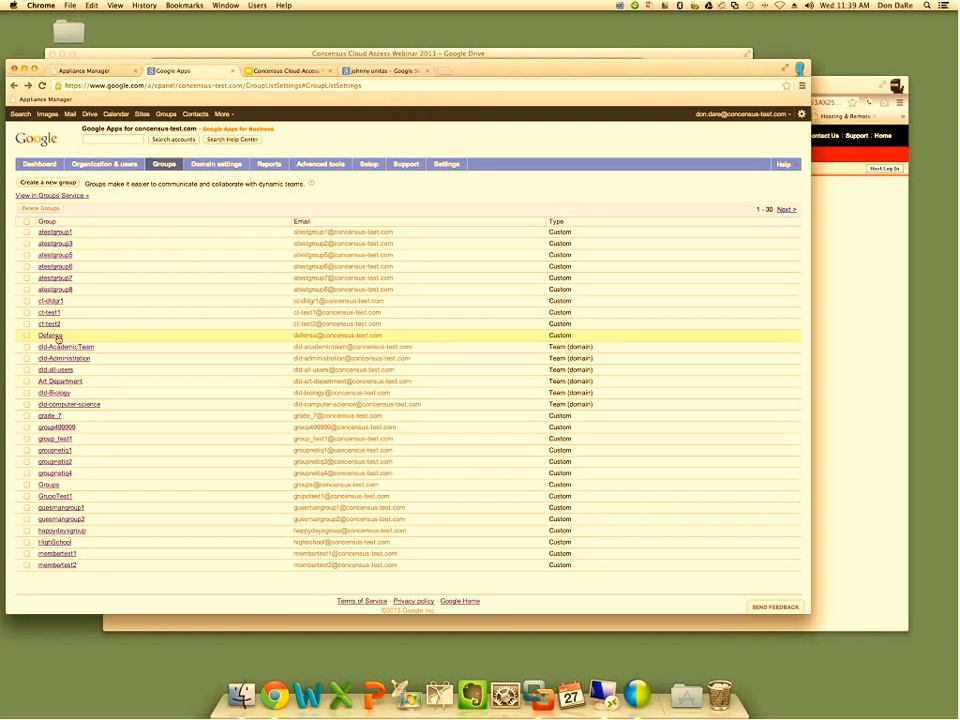
{"action": "left_click", "coordinate": [58, 337]}
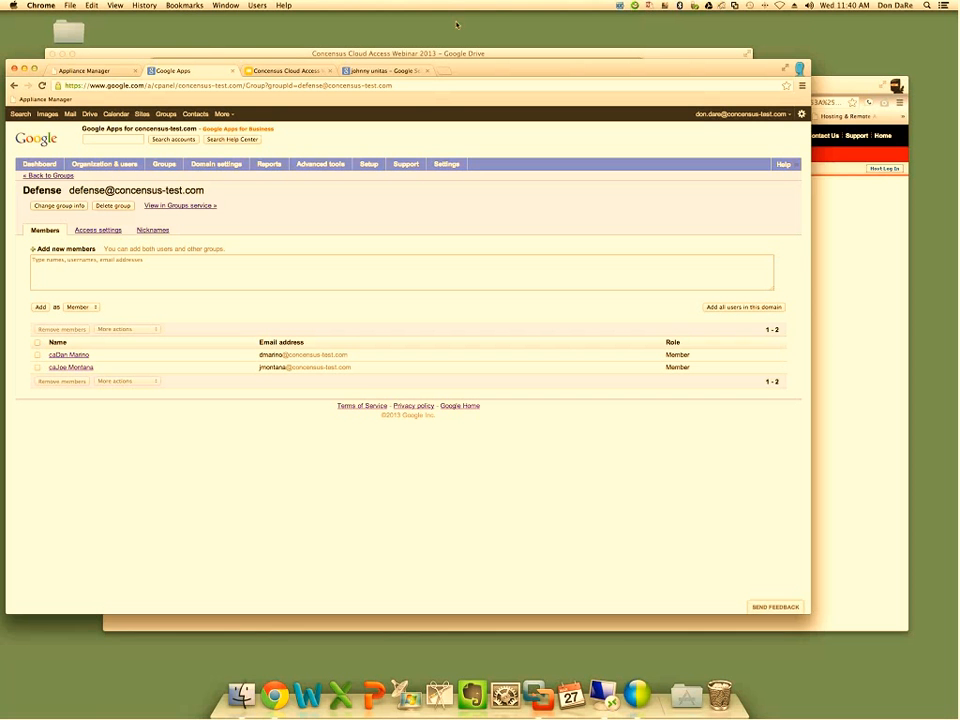
Open the browser's view options
{"action": "left_click", "coordinate": [119, 5]}
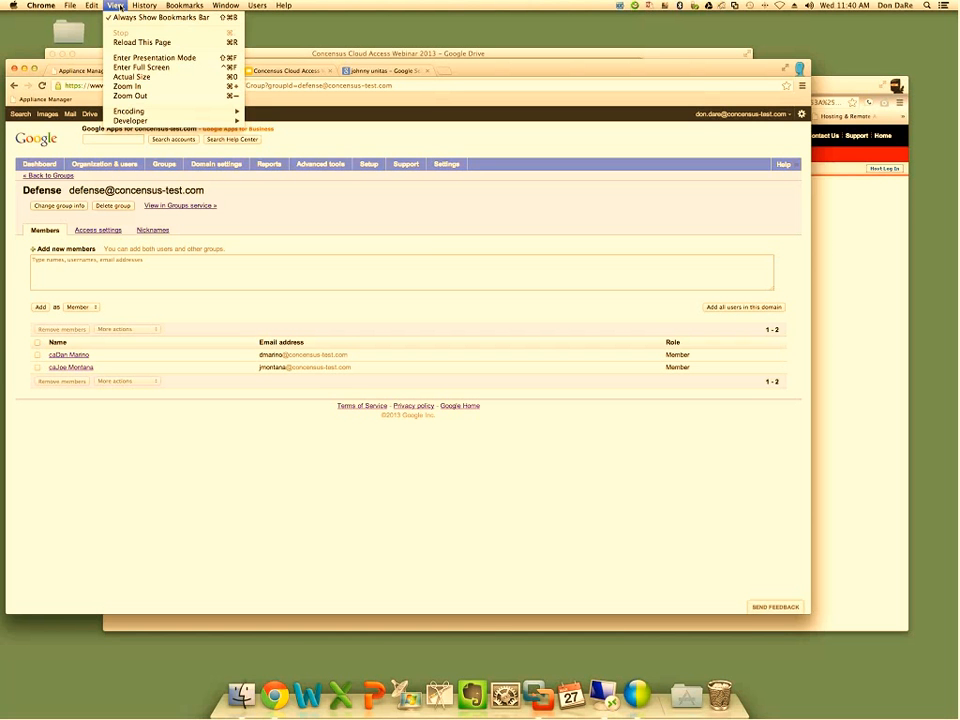